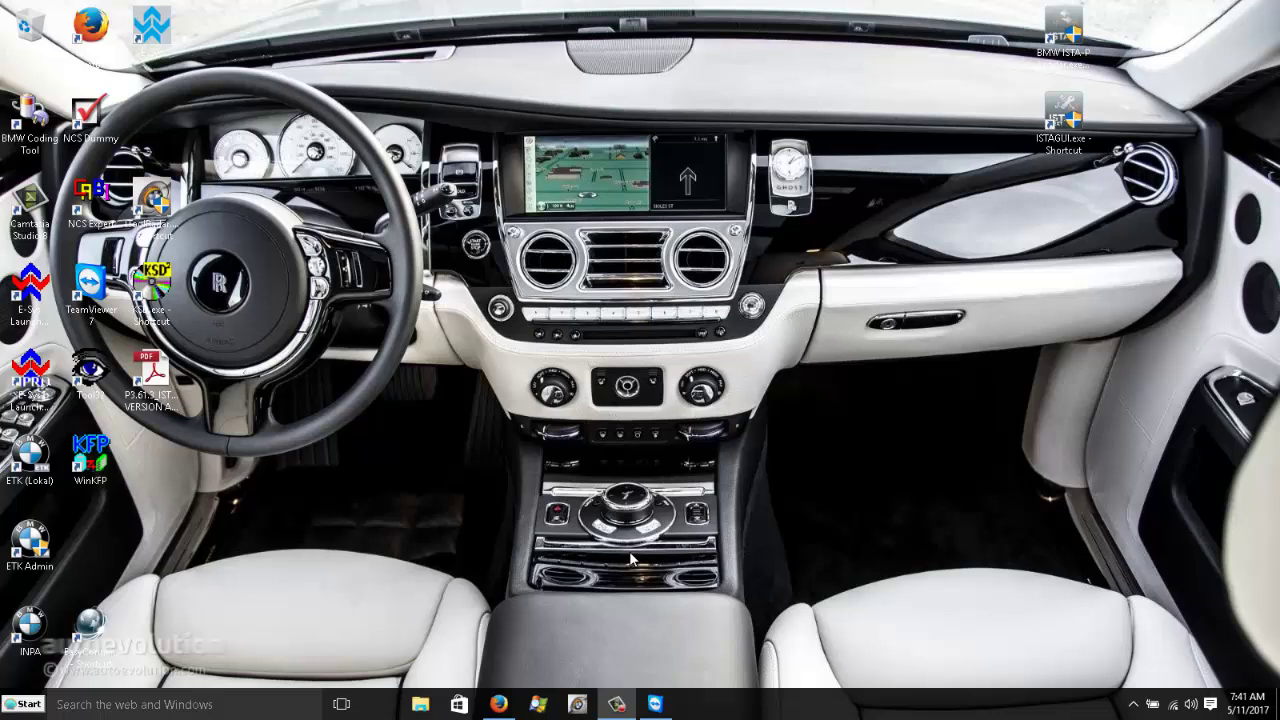
Start ITool Radar from its taskbar icon to look for the bmw-vci@ICOM interface.
left_click(577, 704)
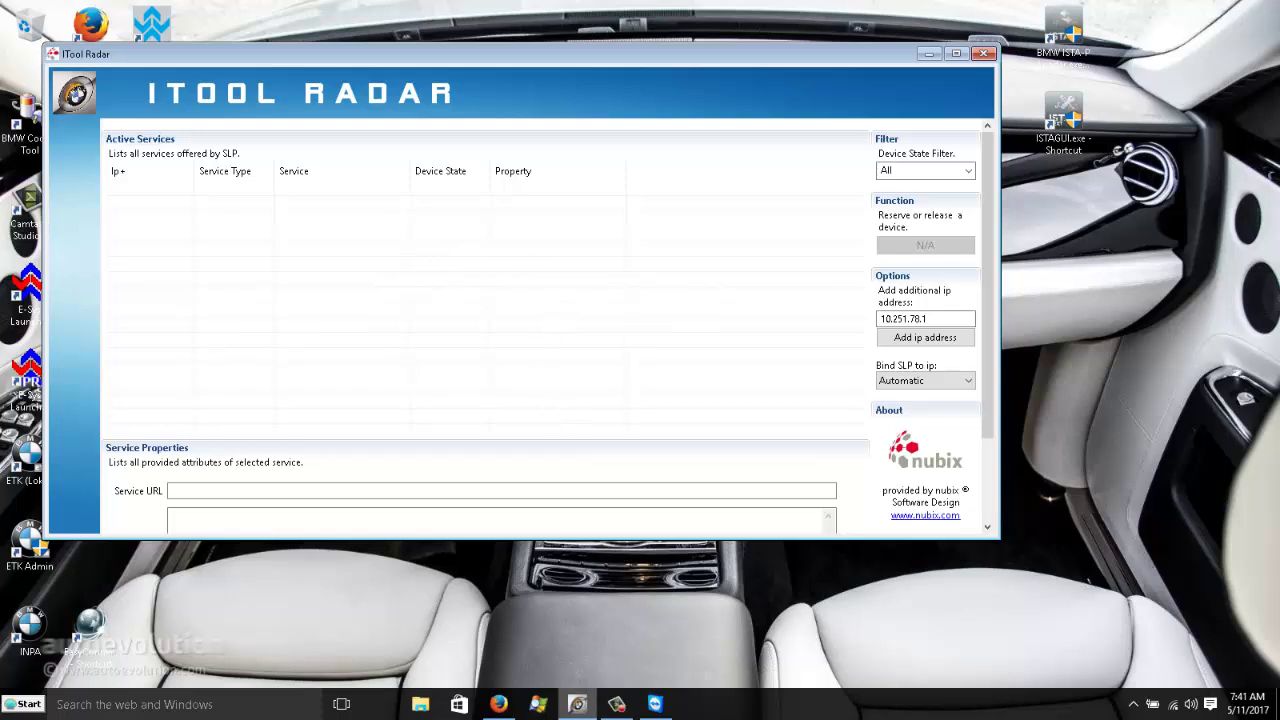
left_click(616, 704)
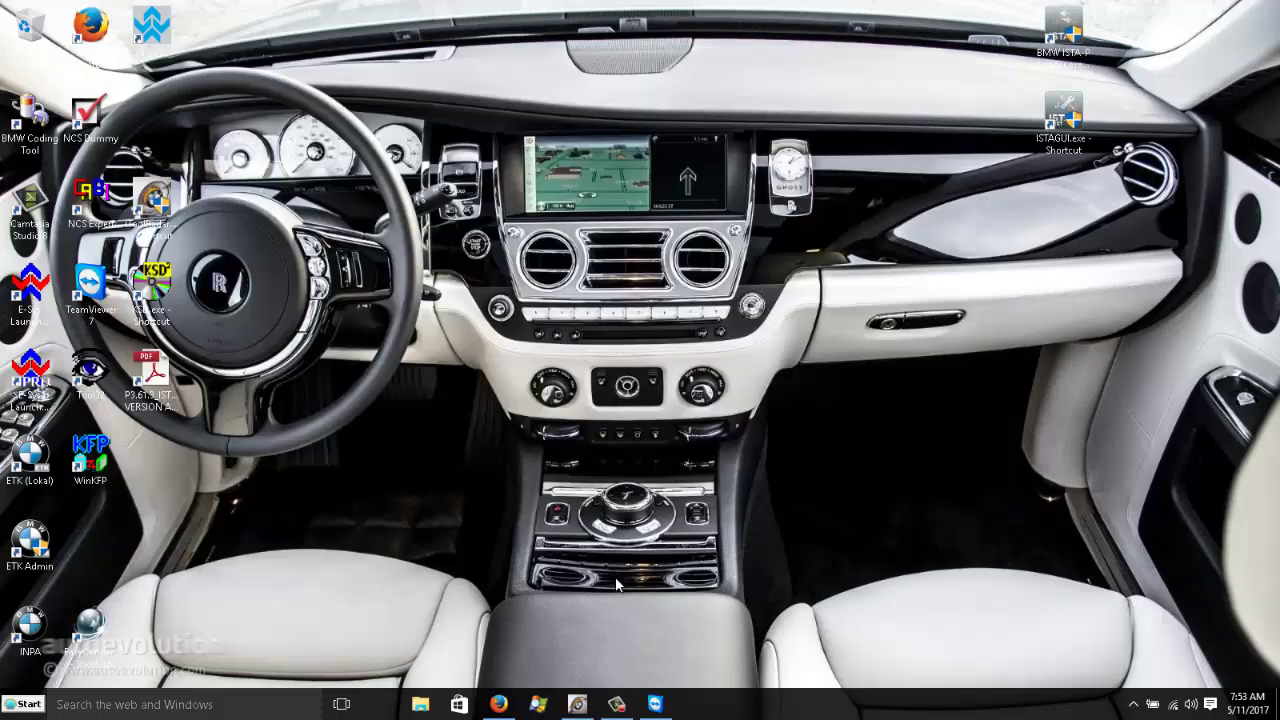
Reserve the bmw-vci@ICOM service in ITool Radar, then minimize its window.
left_click(578, 705)
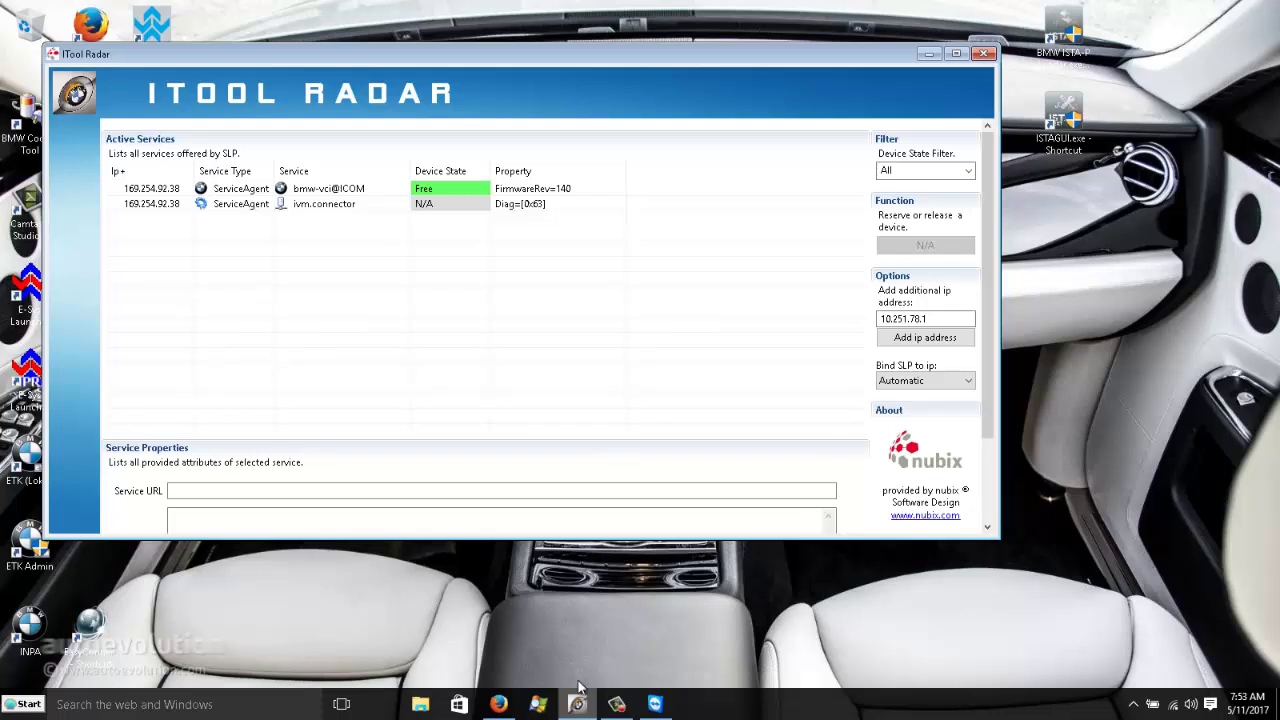
left_click(433, 192)
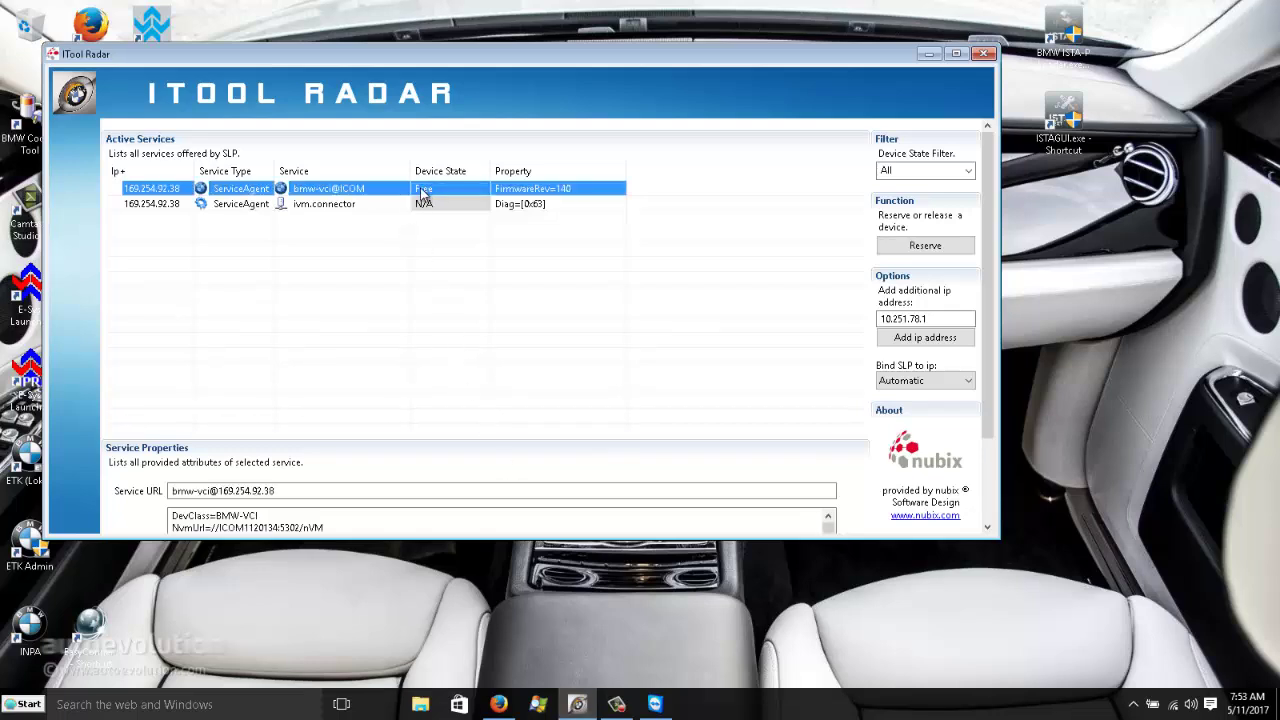
left_click(925, 247)
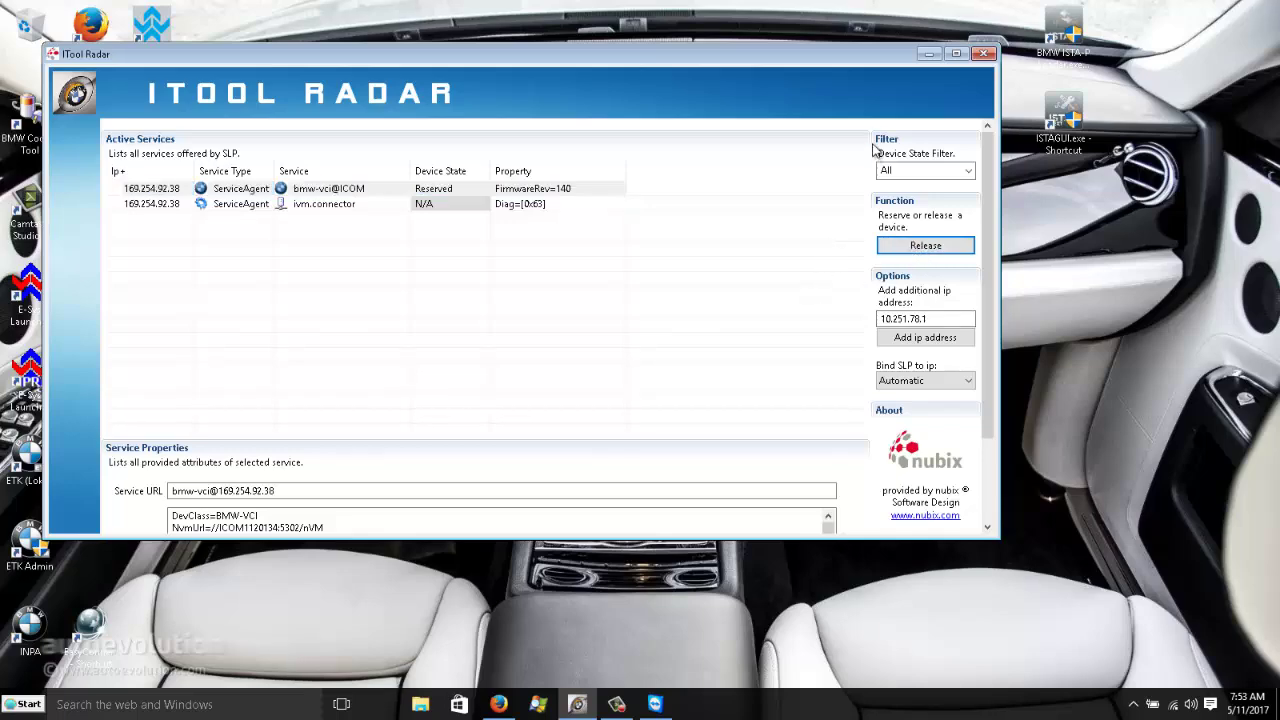
left_click(929, 53)
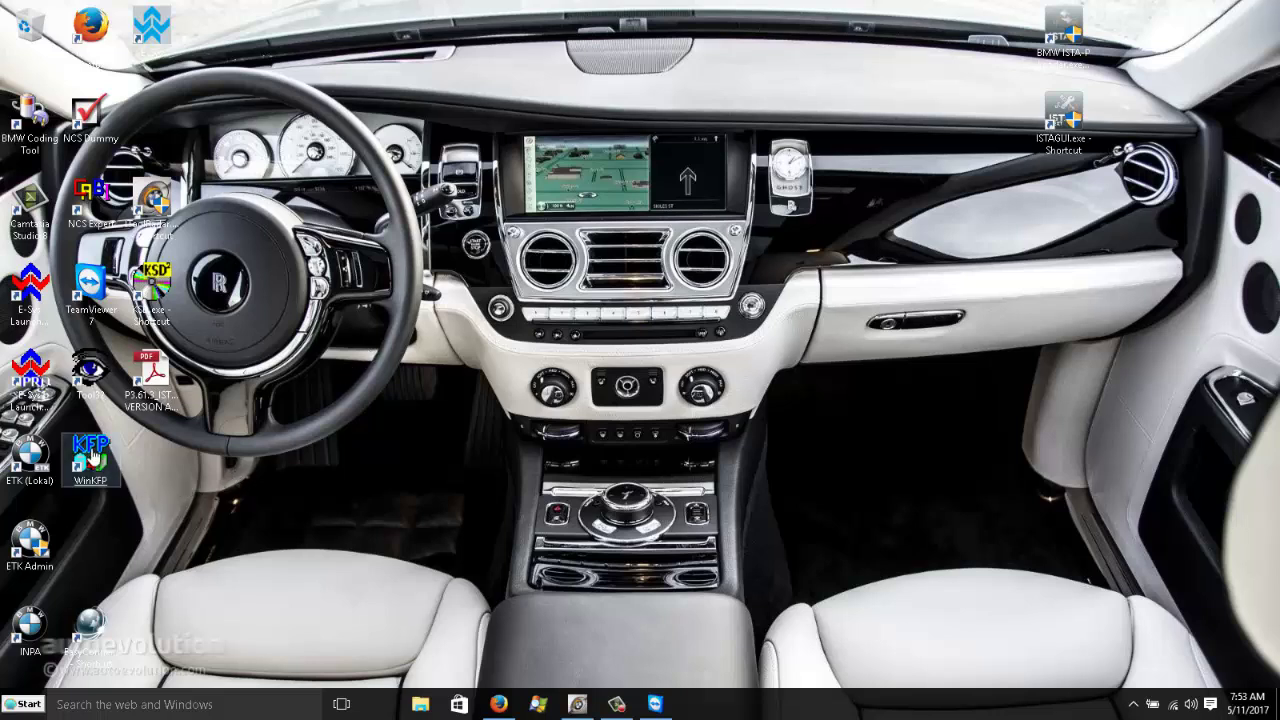
Start E-Sys from the E-Sys Launcher desktop icon.
left_click(26, 306)
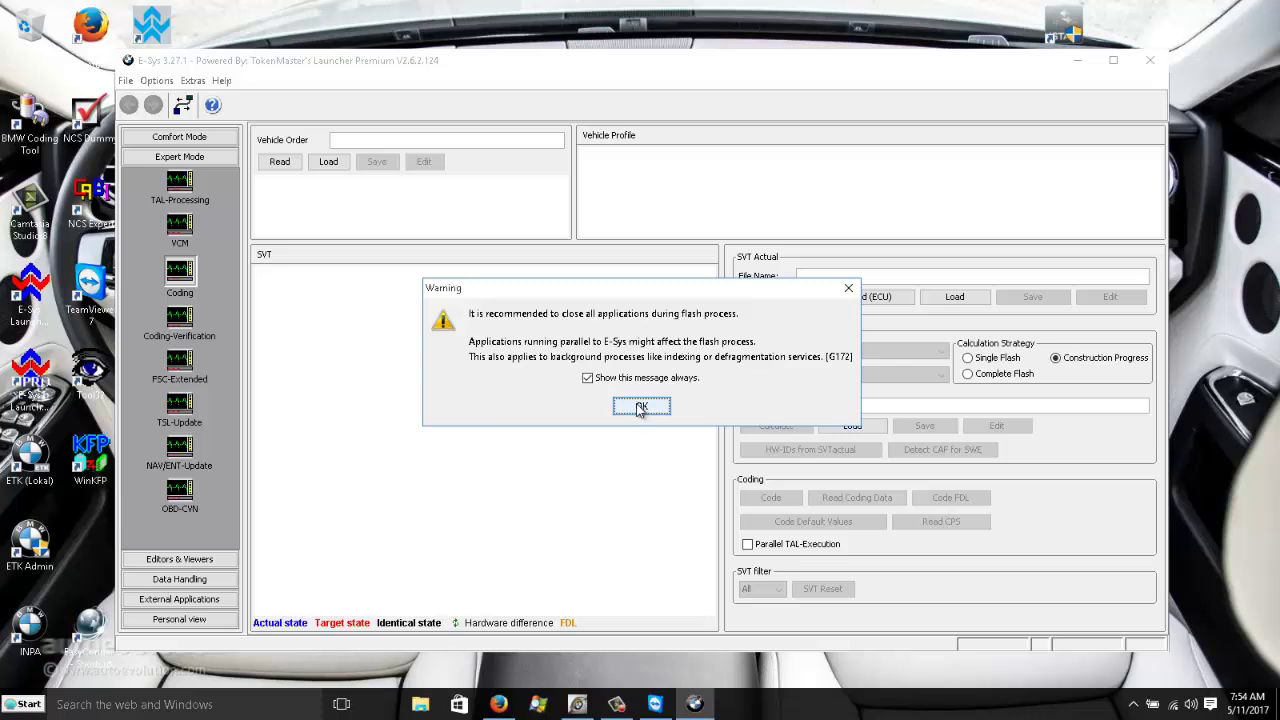
Dismiss the flash warning, go to Expert Mode > Coding, and bring up the Connect dialog.
left_click(641, 406)
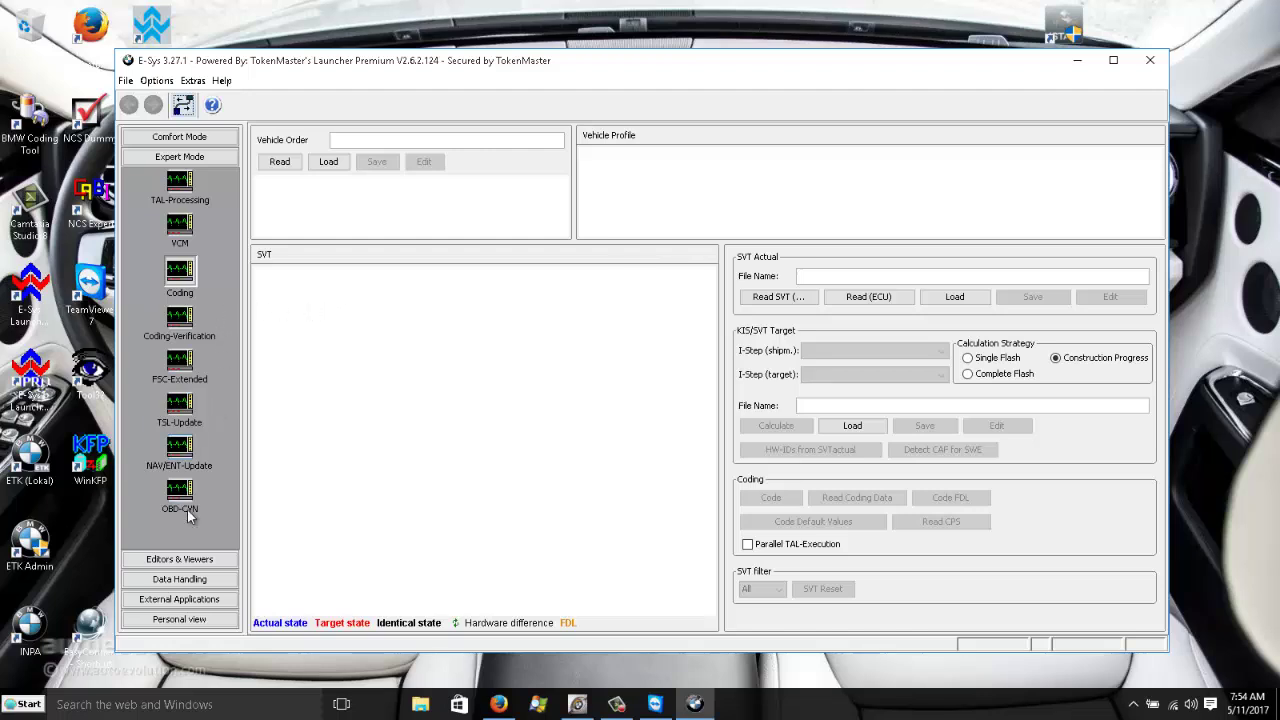
left_click(176, 160)
left_click(178, 280)
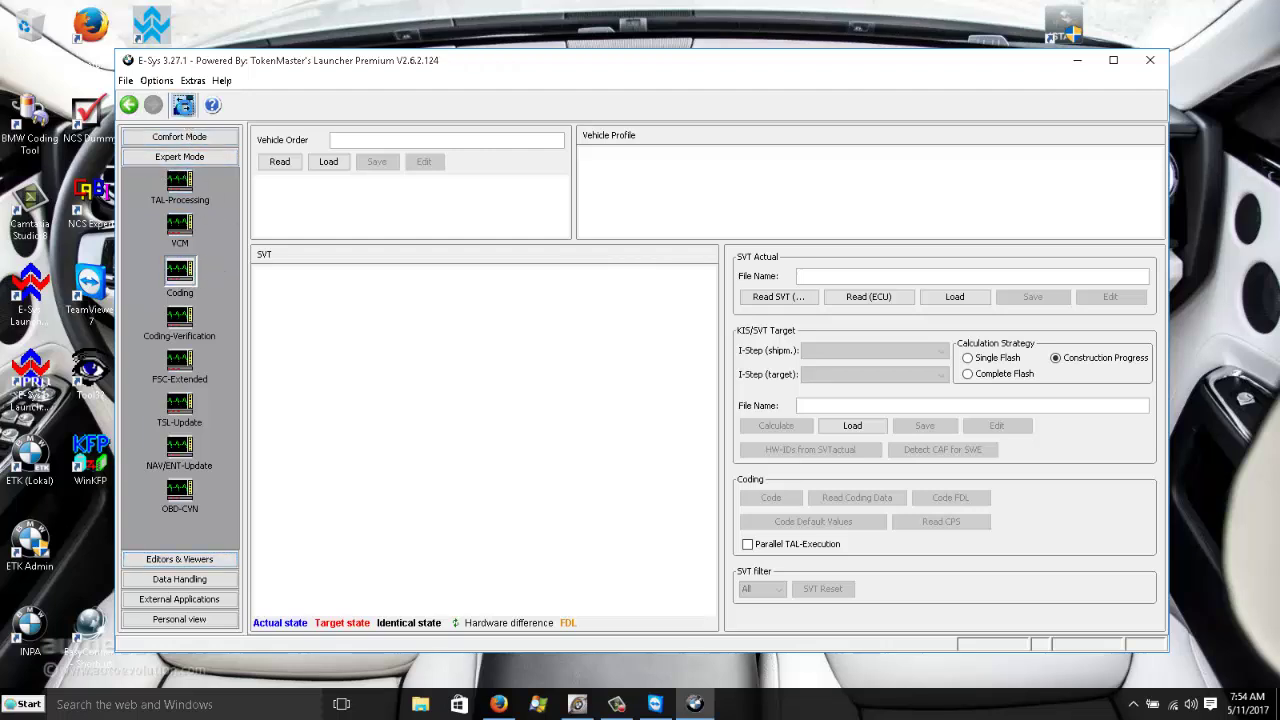
left_click(183, 105)
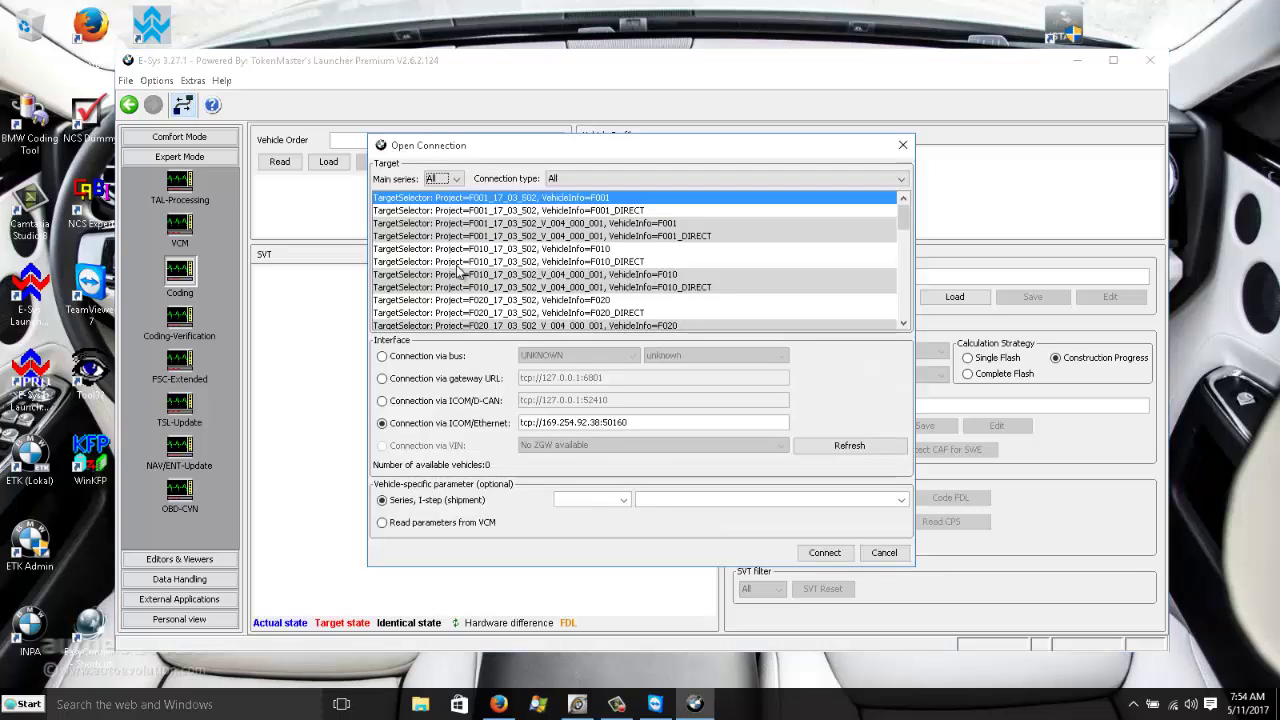
Connect to the car via ICOM/Ethernet using the F001_17_03_502 target selector.
left_click(626, 211)
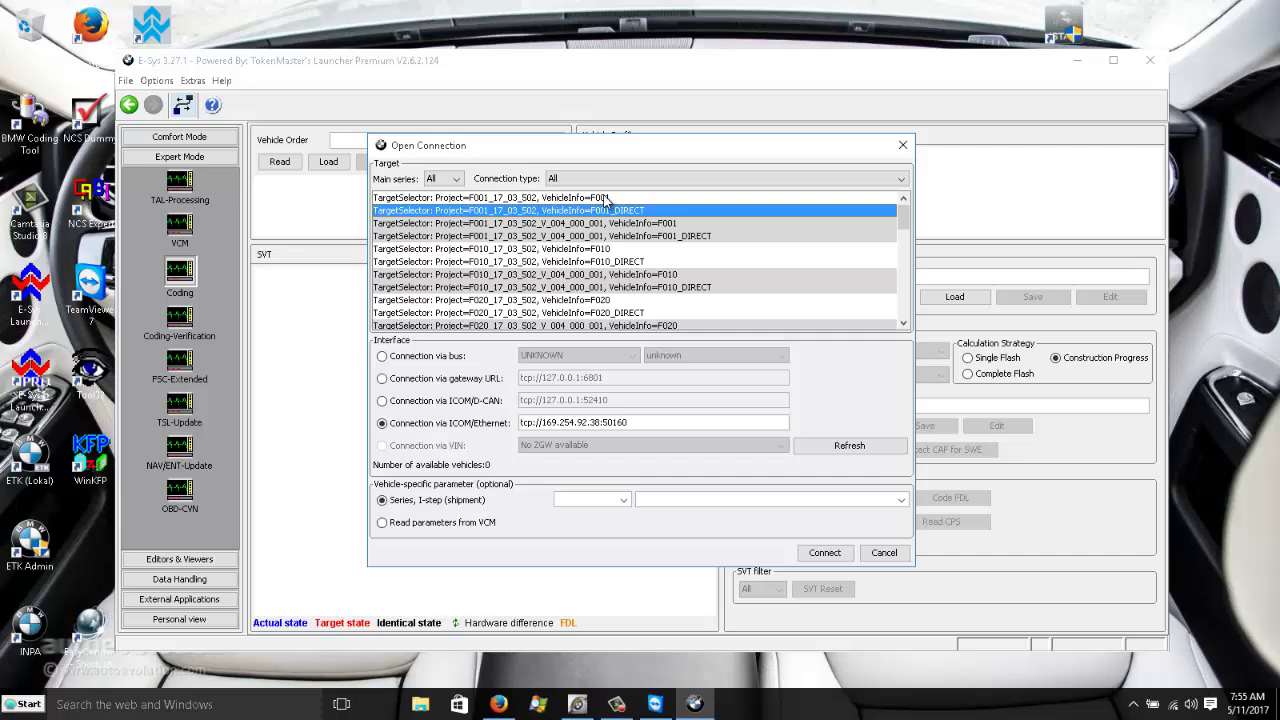
left_click(605, 198)
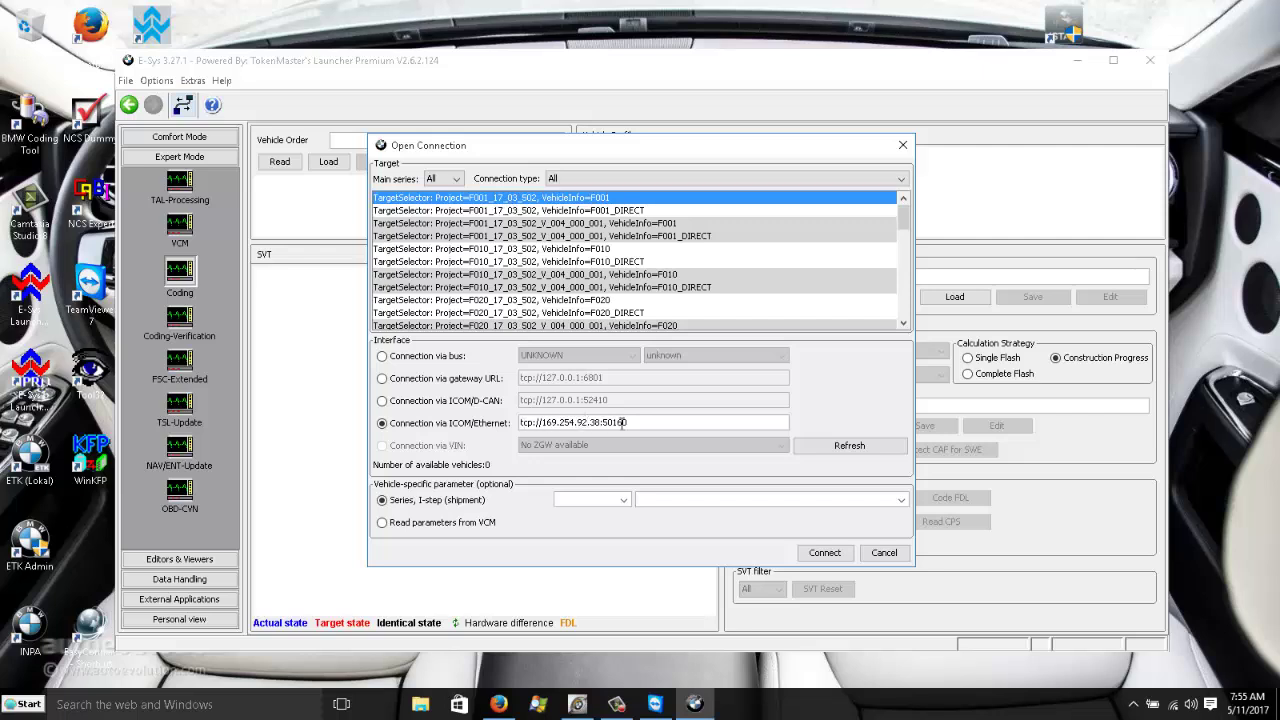
left_click_drag(629, 423, 515, 426)
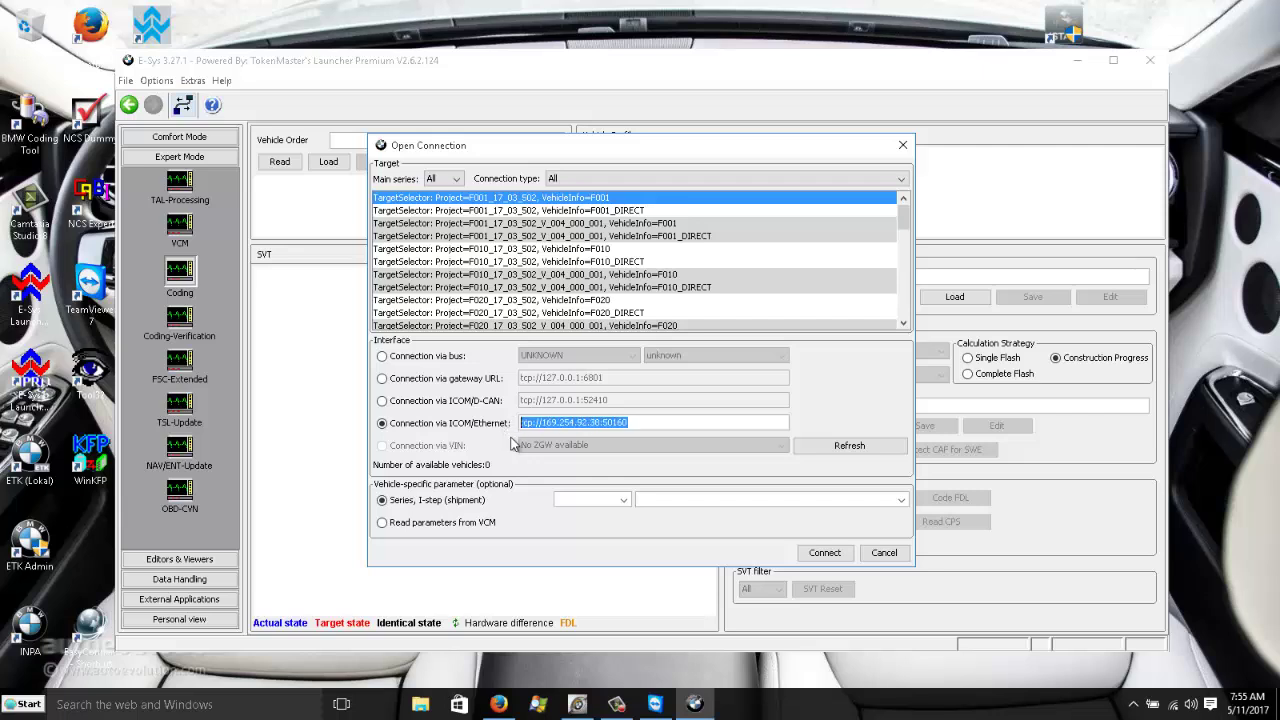
left_click(825, 553)
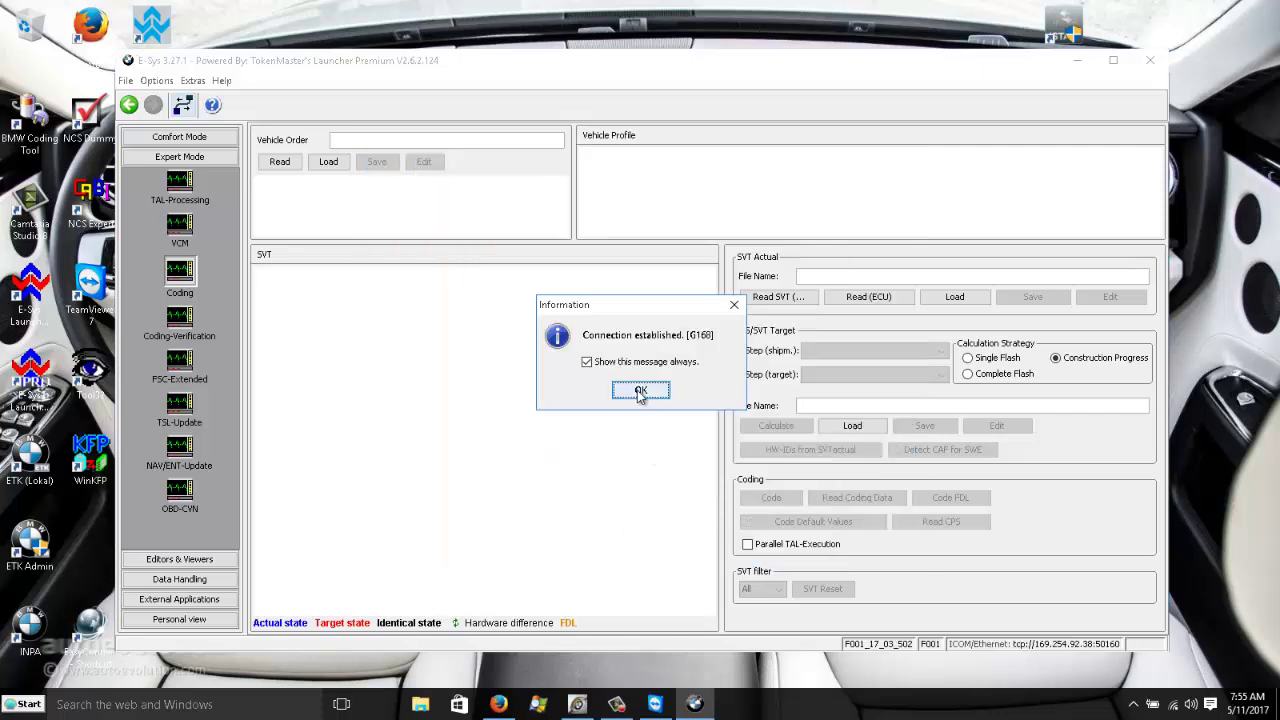
Acknowledge the connection, then read the vehicle order (FA) and the actual SVT (VCM).
left_click(640, 392)
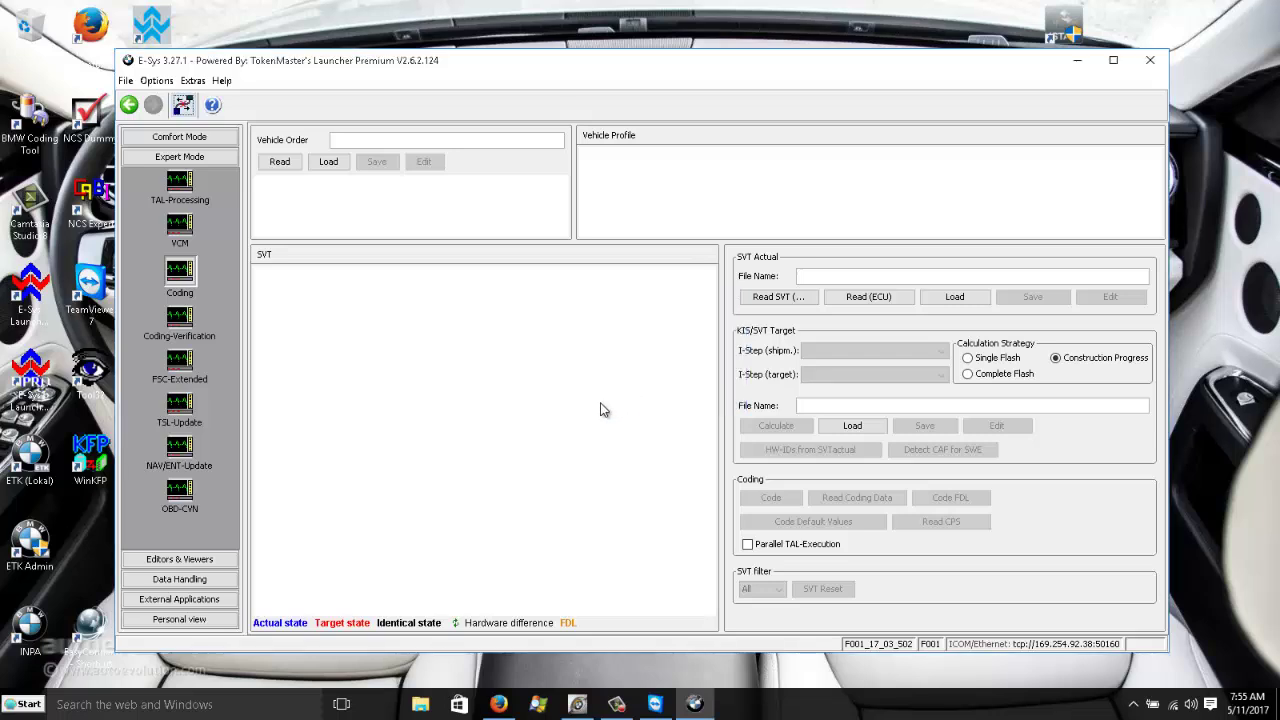
left_click(285, 168)
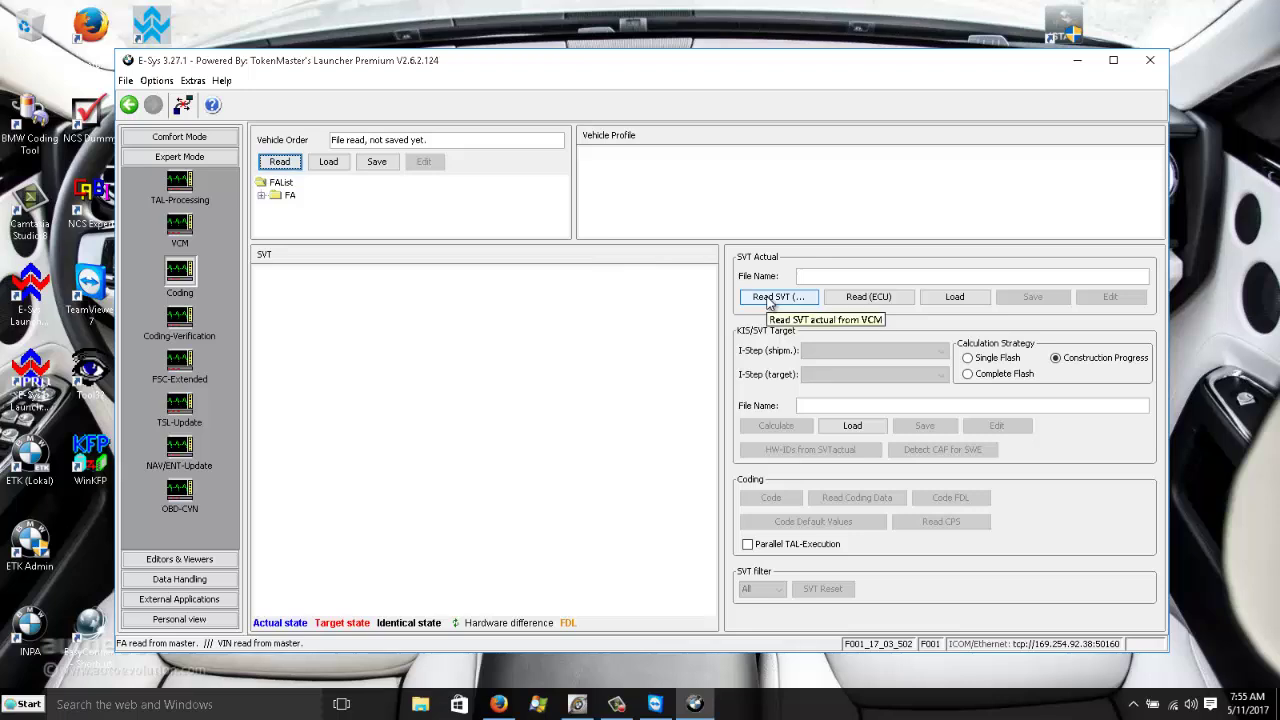
left_click(768, 299)
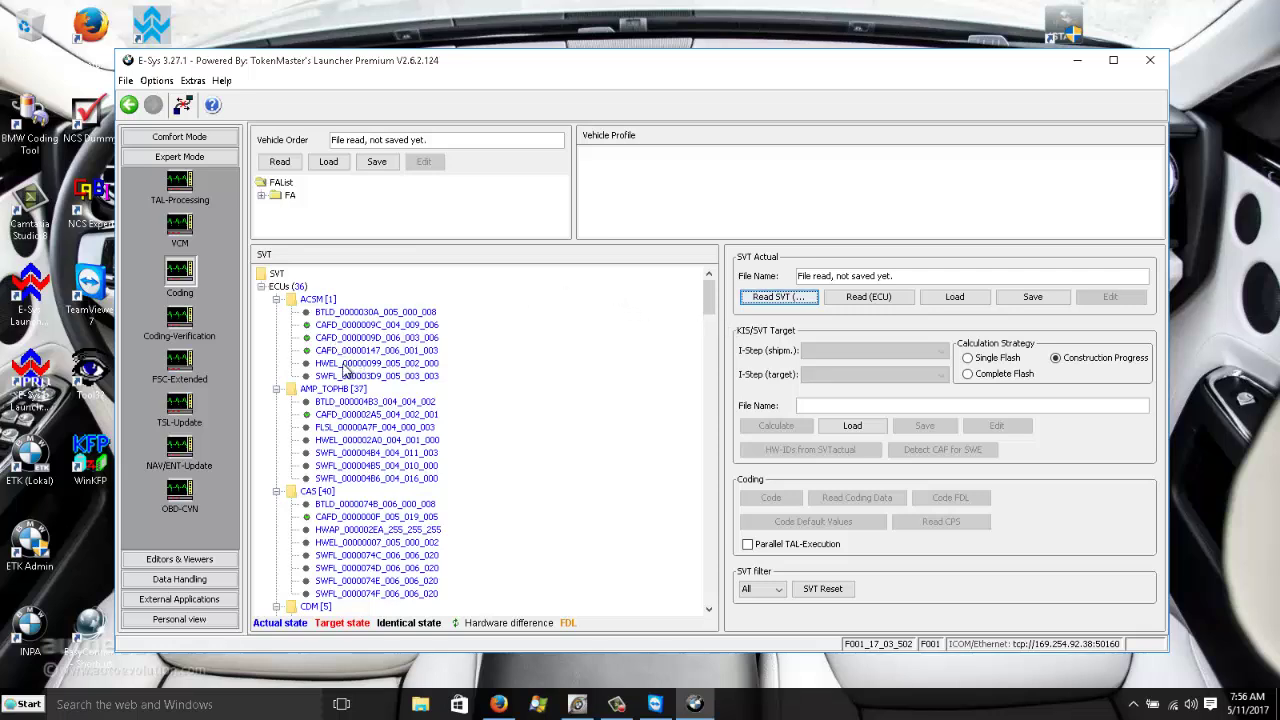
Run Read Coding Data on the whole SVT root, then bring up File Explorer.
right_click(282, 274)
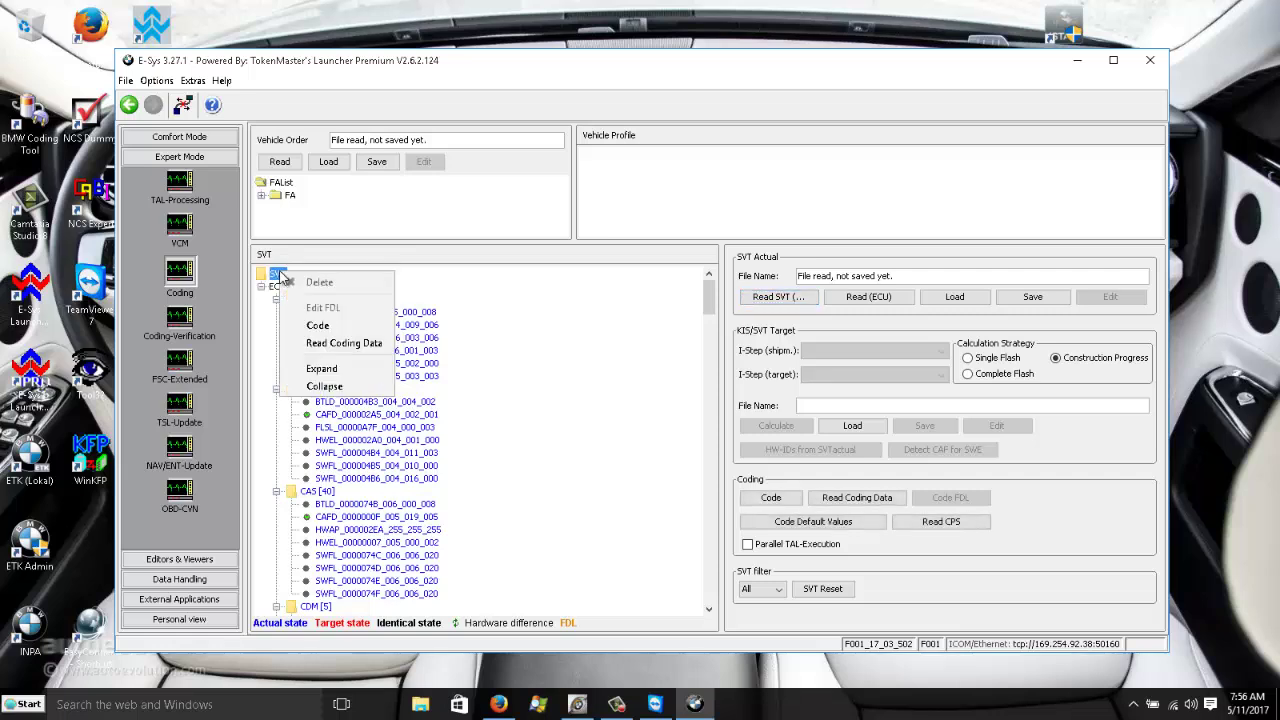
left_click(368, 343)
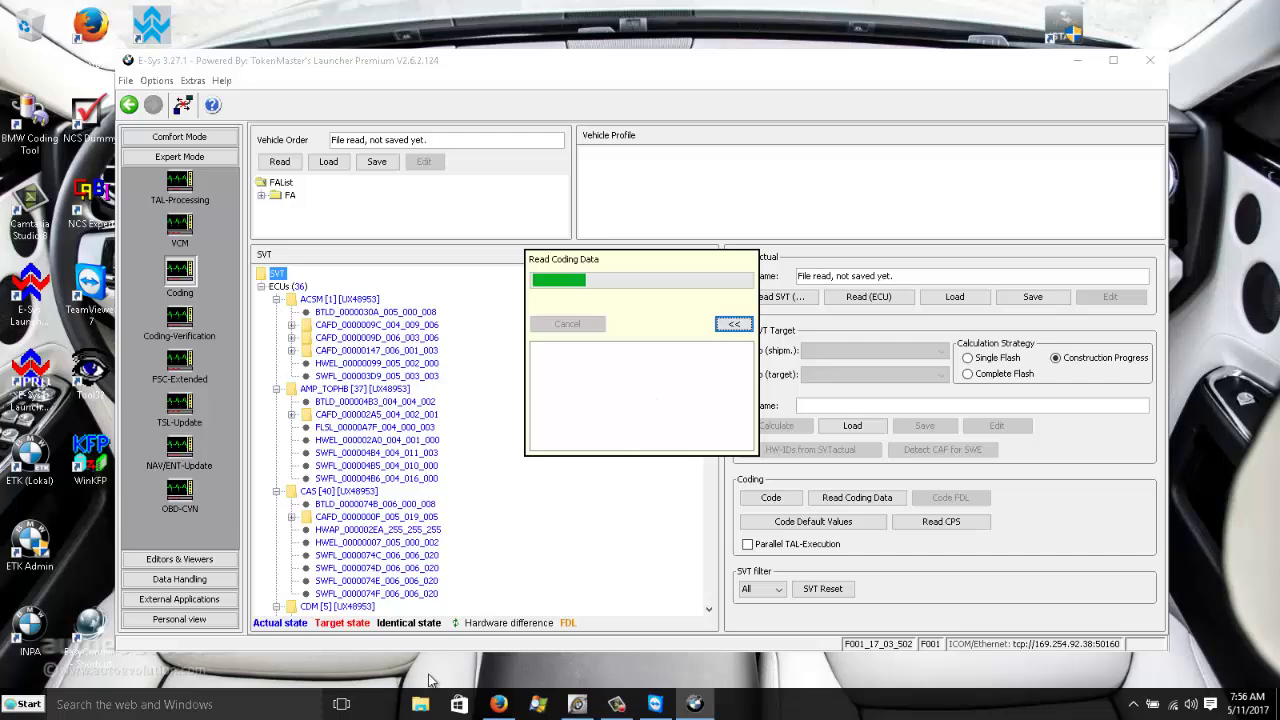
left_click(420, 703)
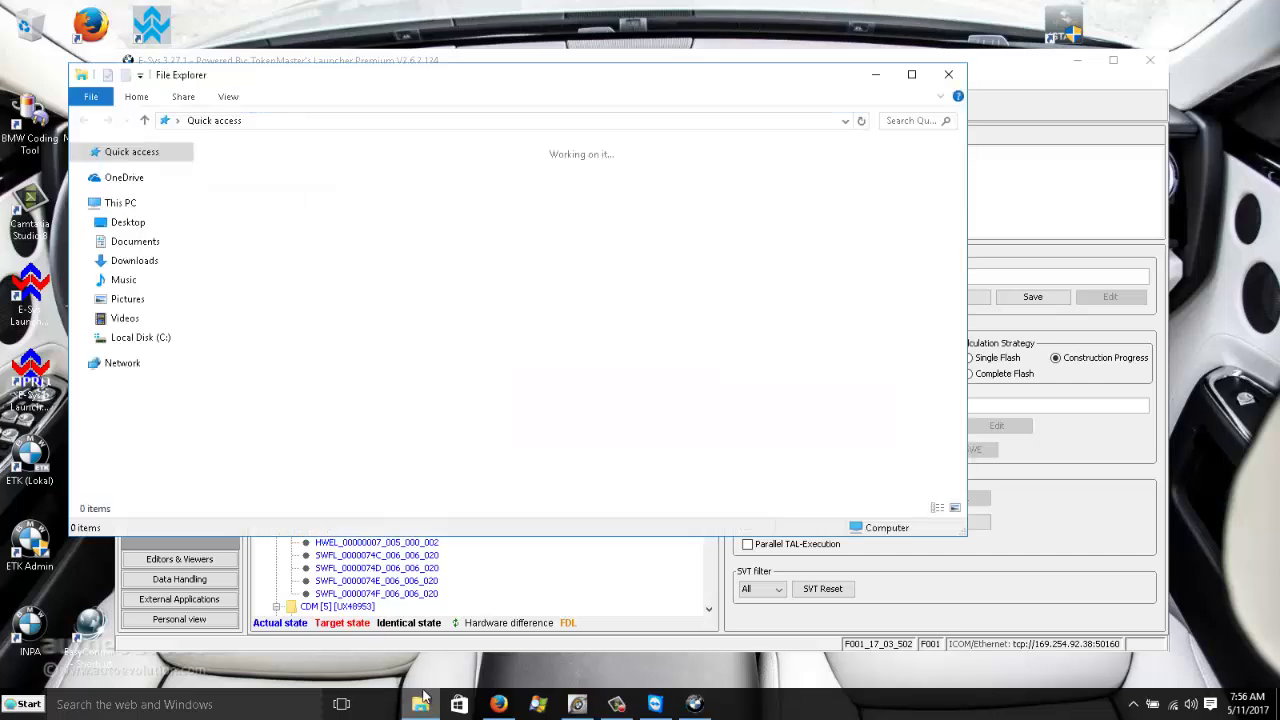
Snap File Explorer beside E-Sys and browse to C:\Data\CAF to view the CAFD .ncd files.
left_click(140, 338)
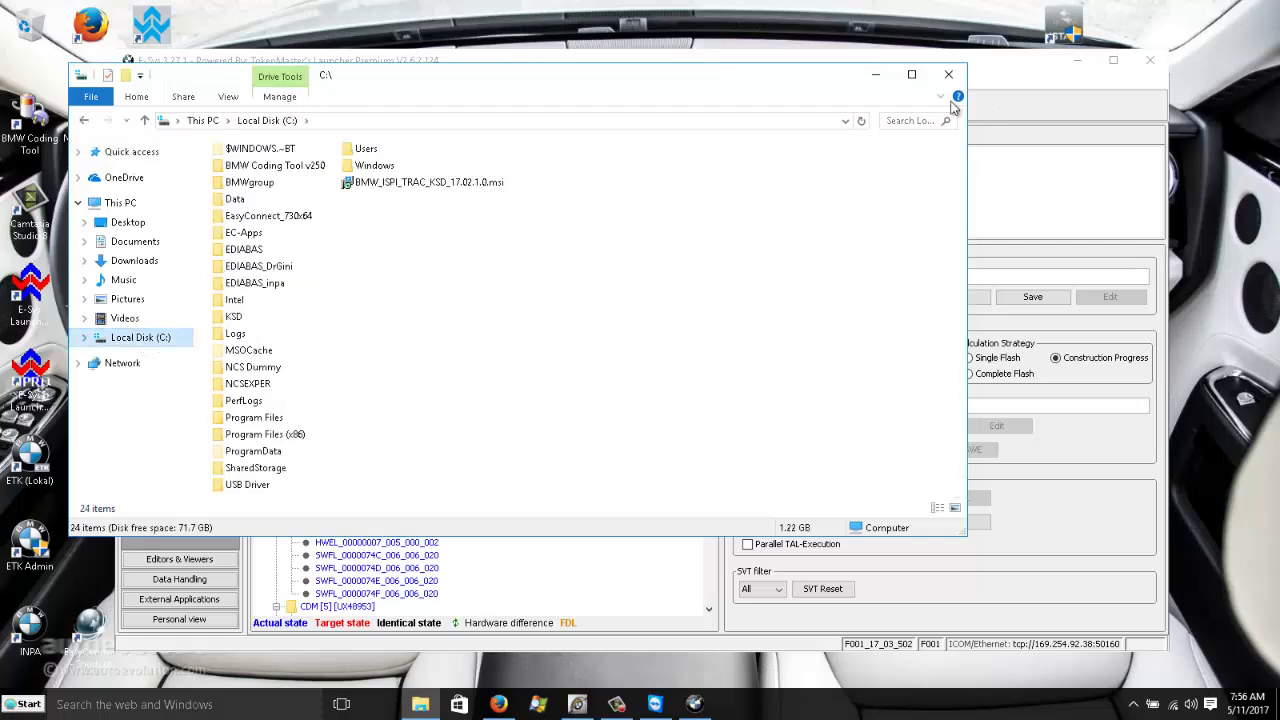
key("super+Right")
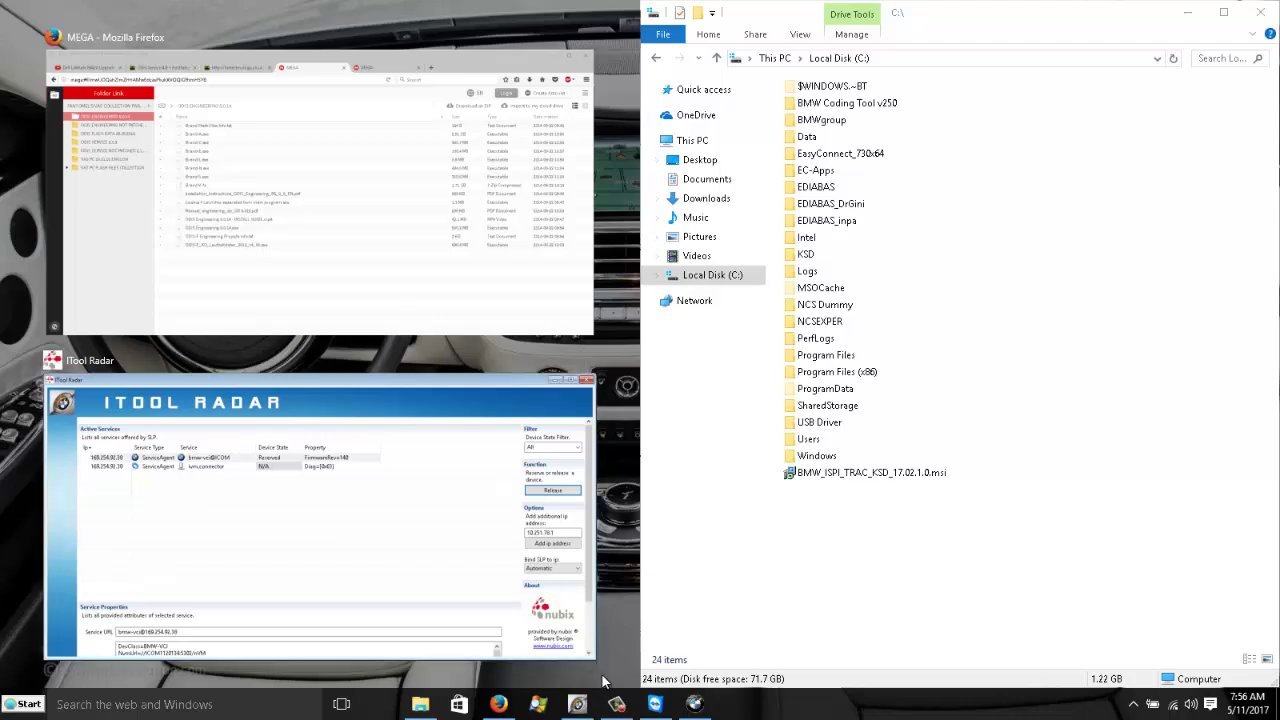
left_click(694, 704)
left_click(1220, 278)
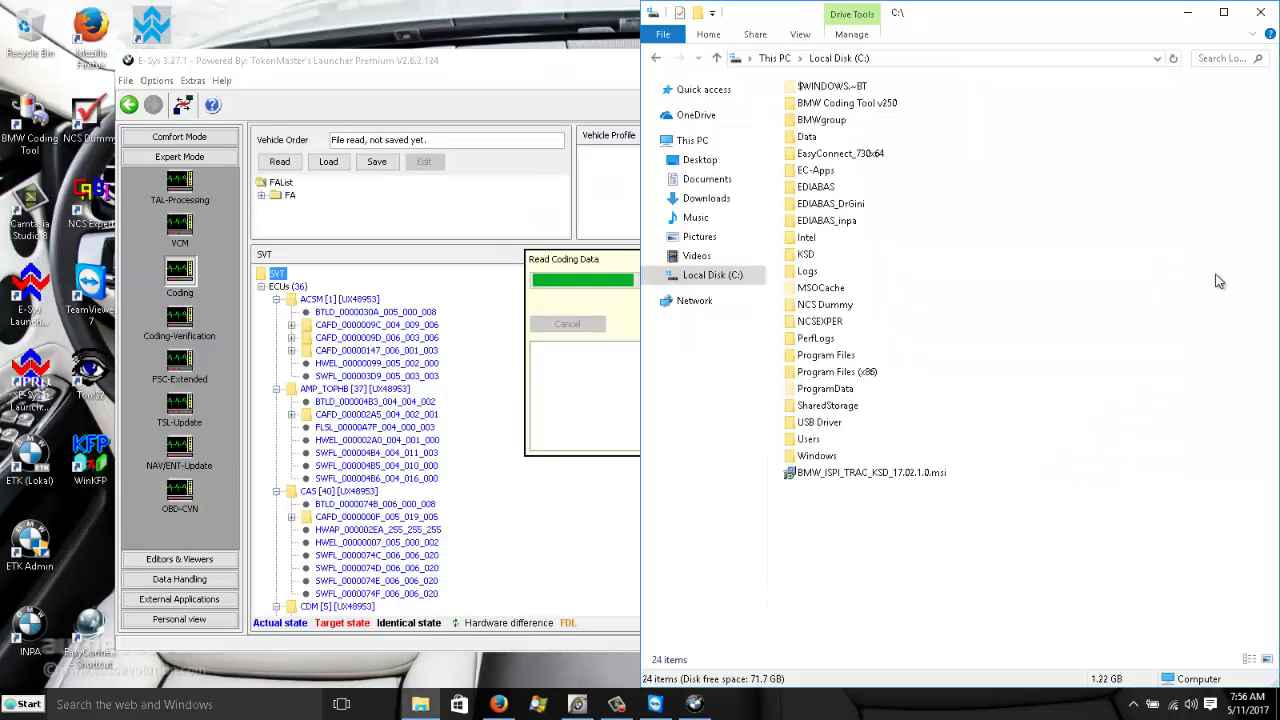
left_click_drag(641, 60, 813, 60)
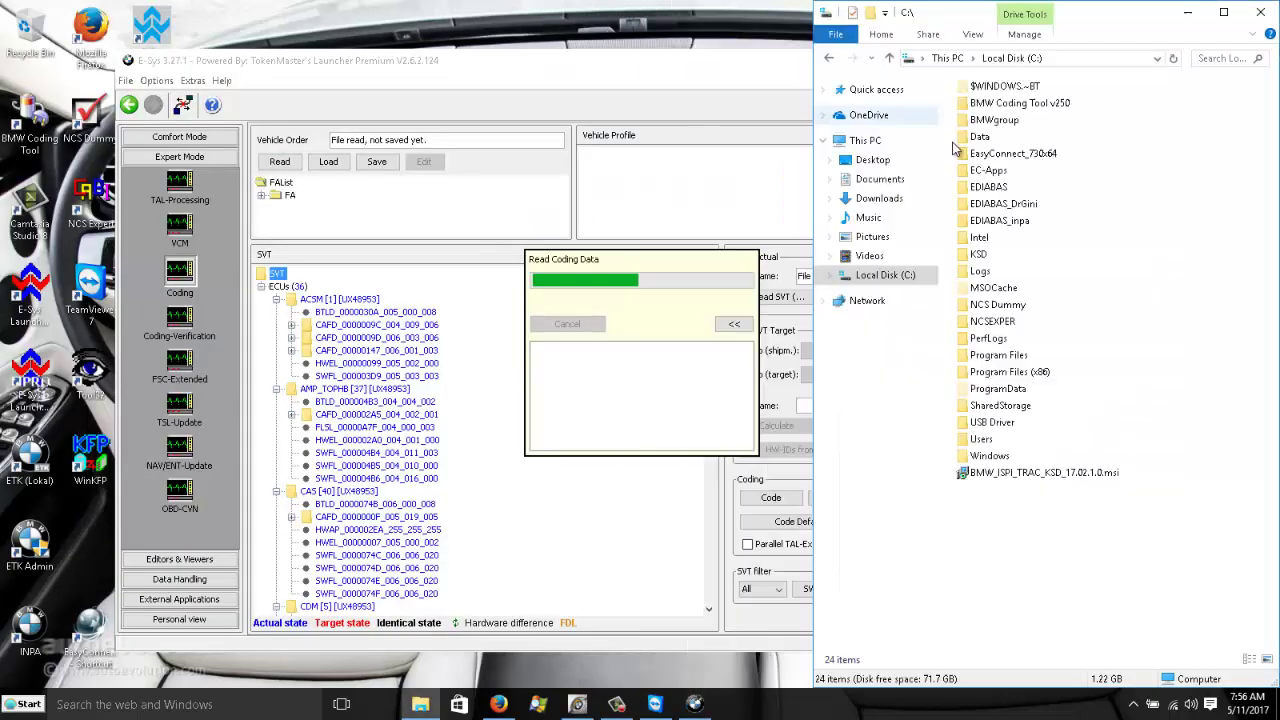
double_click(981, 137)
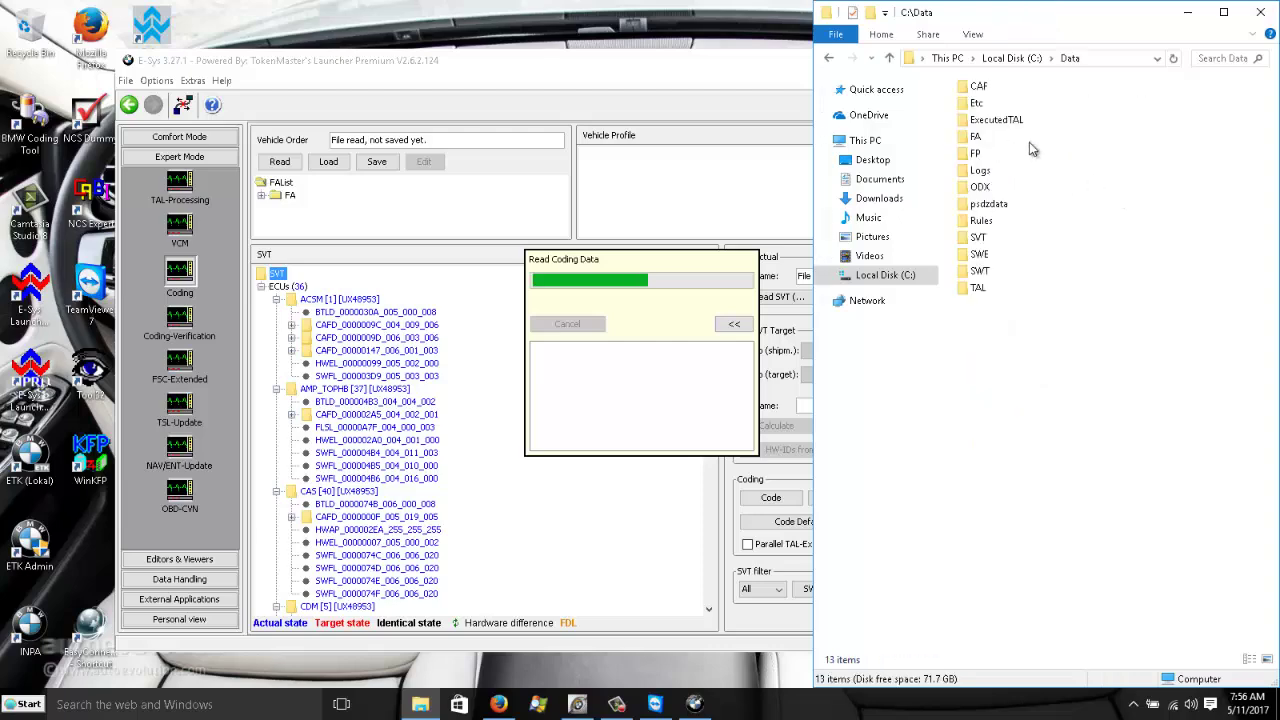
double_click(978, 86)
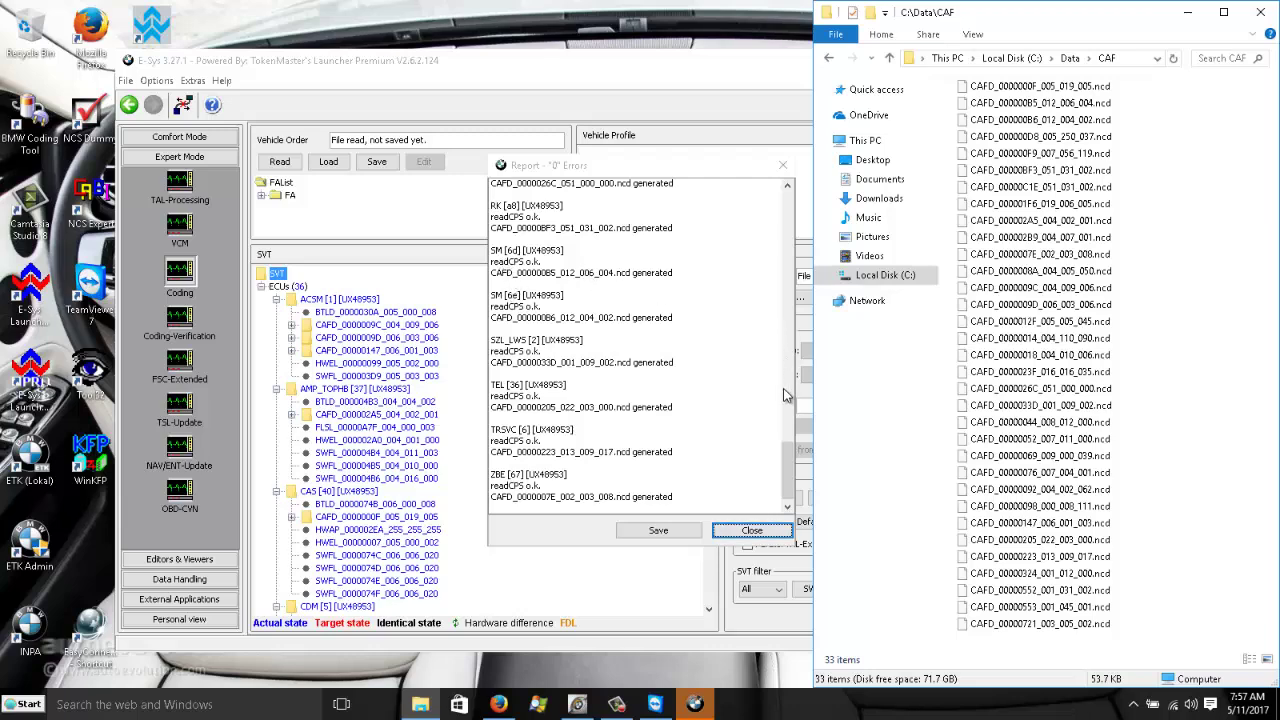
Scroll through the Report "0" Errors coding data report and close it.
left_click_drag(788, 460, 790, 200)
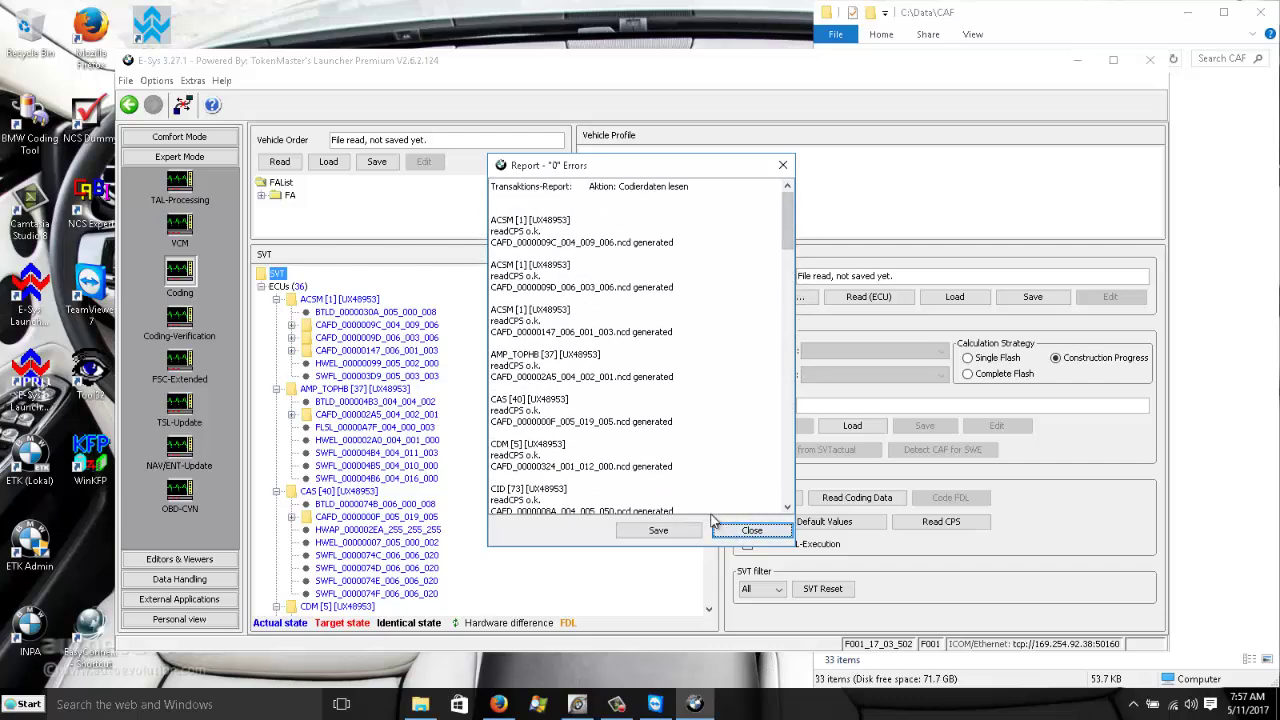
left_click(737, 529)
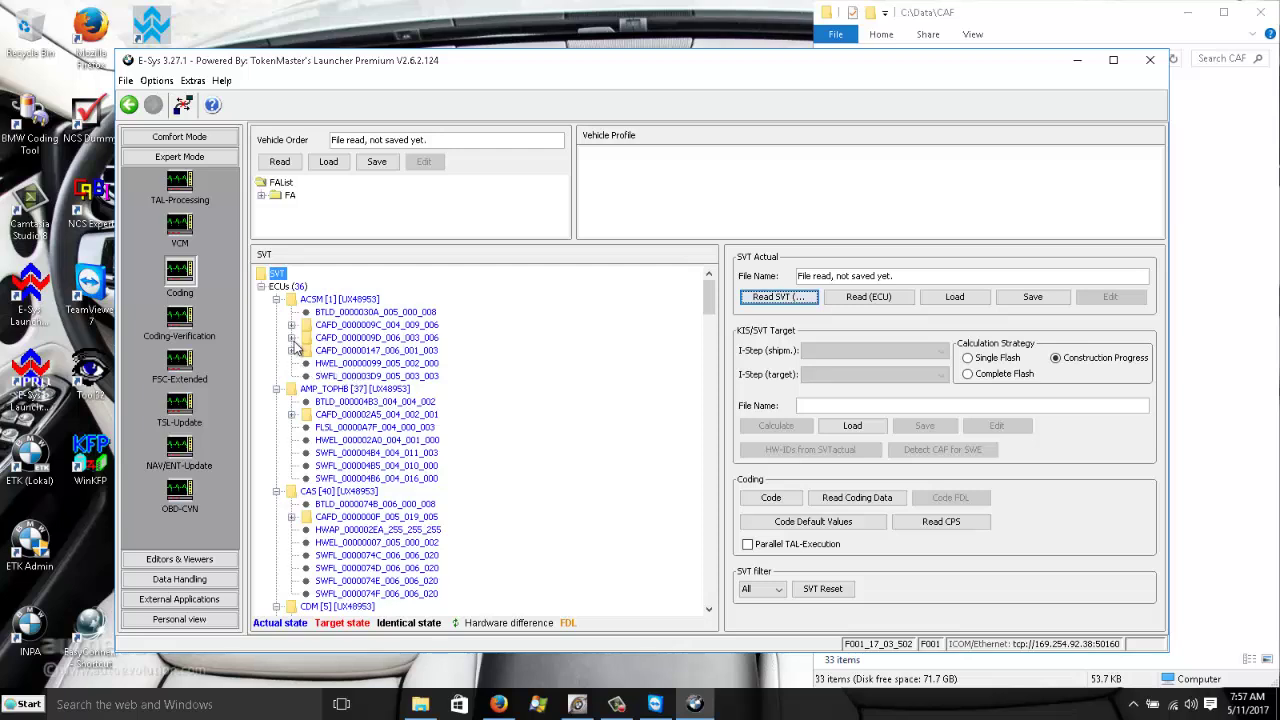
Open CAFD_0000000F_005_019_005 under the CAS node with Edit FDL.
scroll(412, 438, "down", 1)
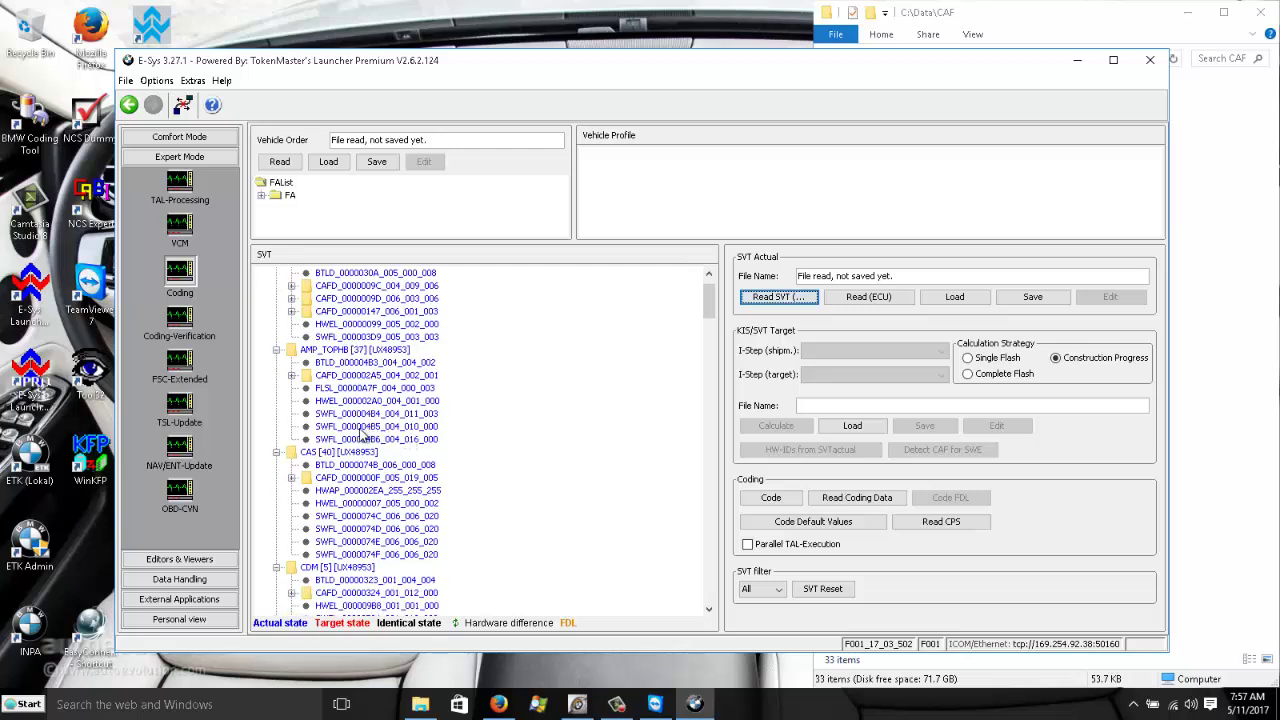
left_click(291, 479)
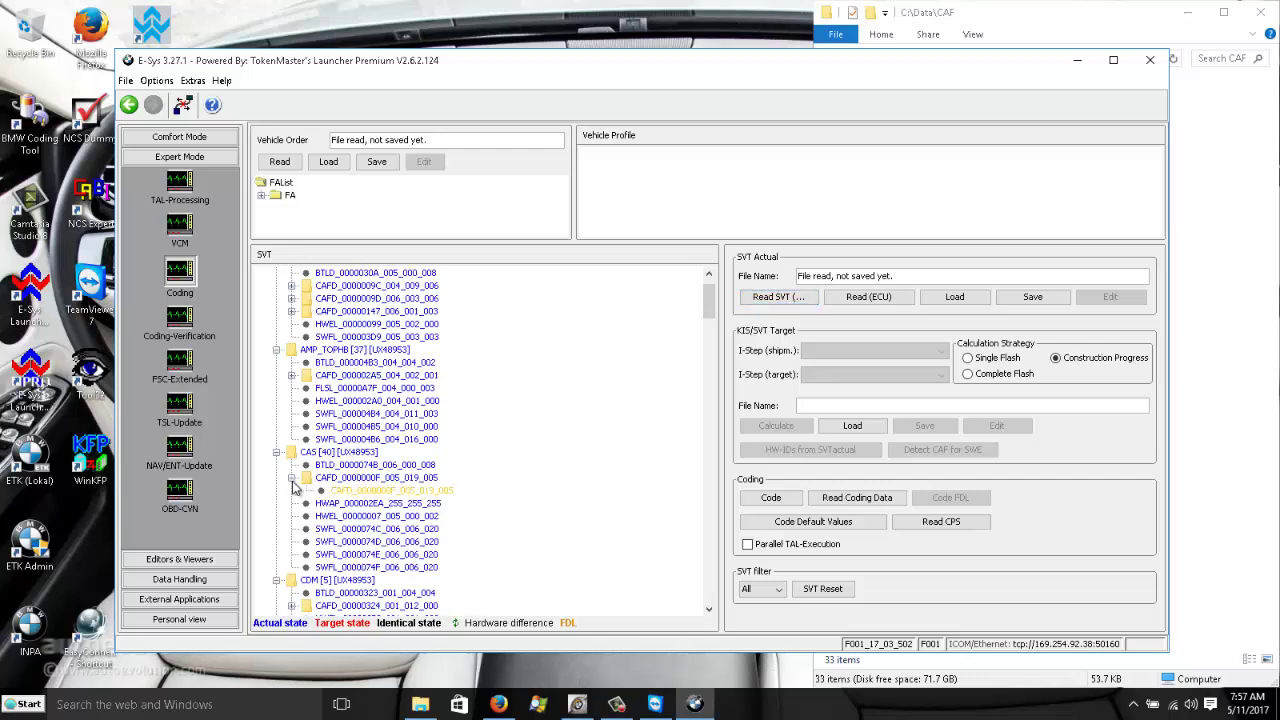
left_click(387, 492)
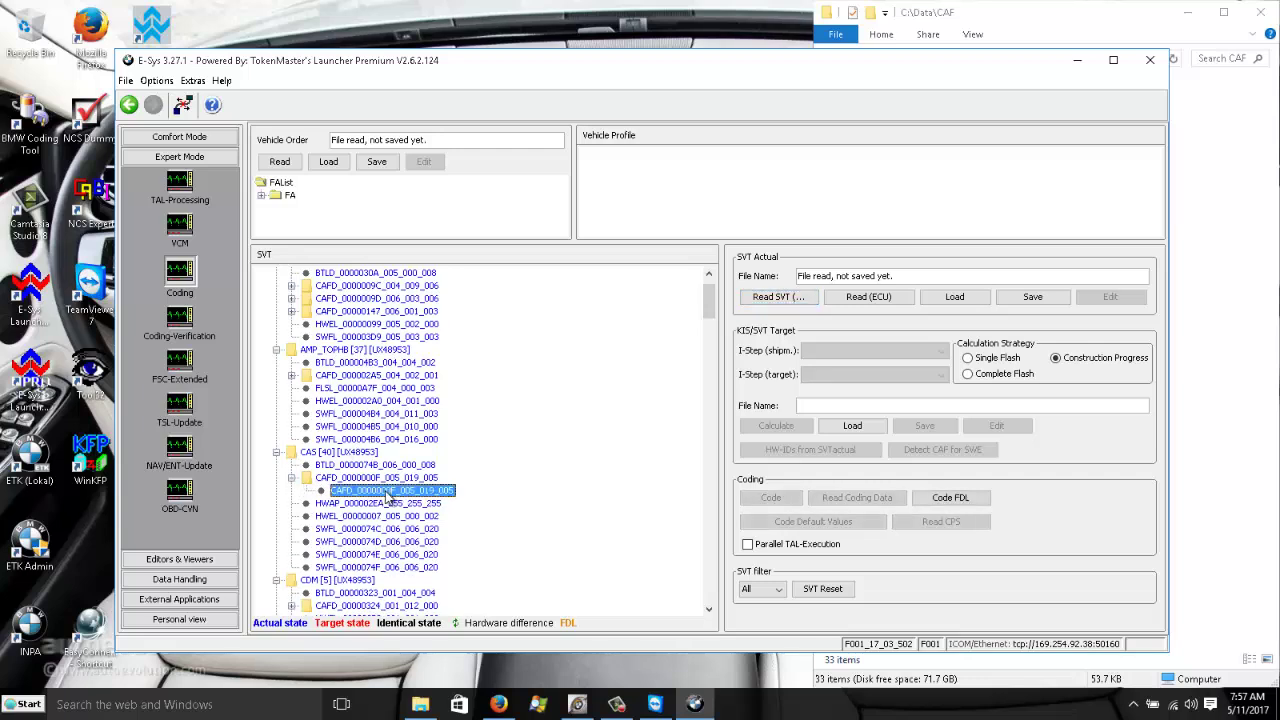
right_click(388, 493)
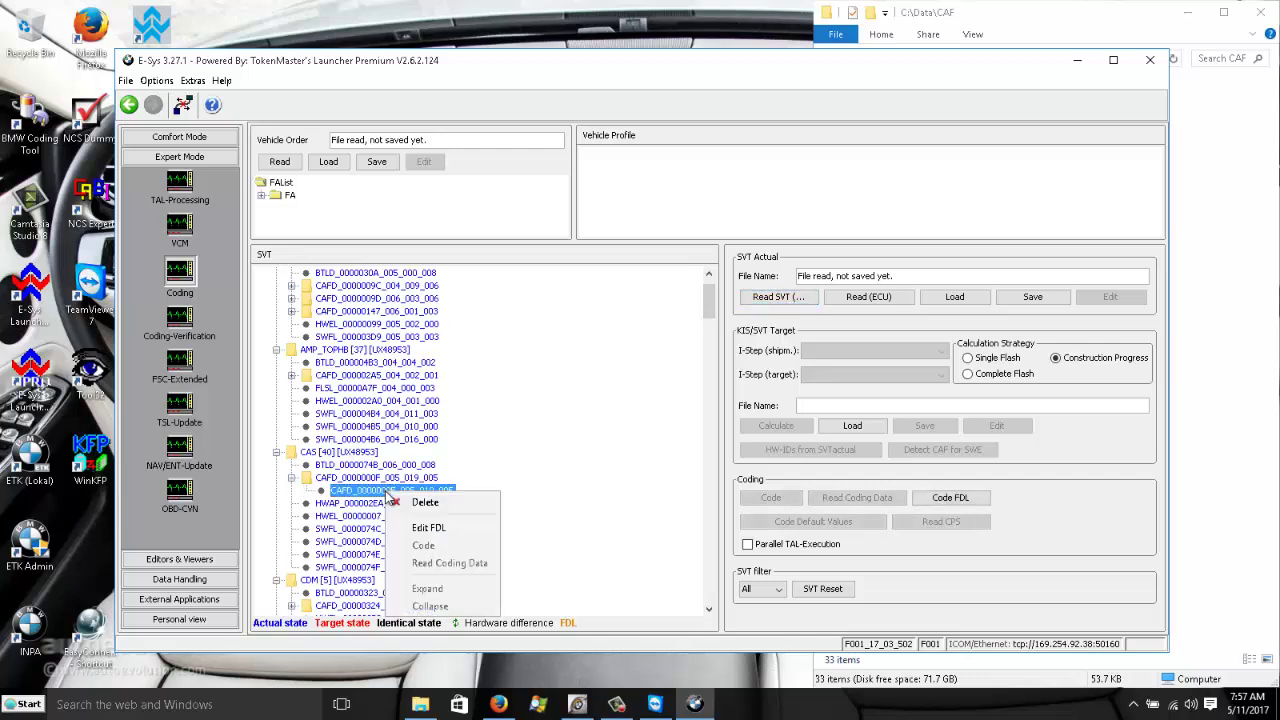
left_click(429, 528)
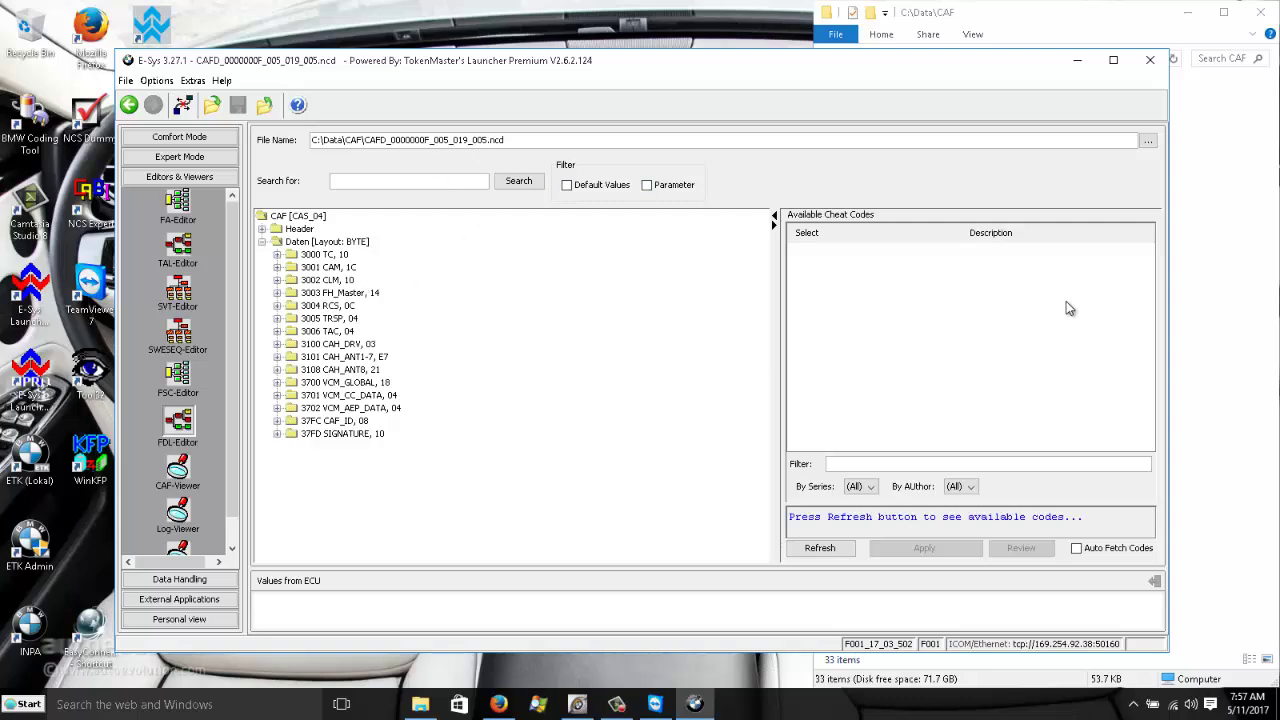
Select CAFD_0000000F_005_019_005.ncd and expand 3003 FH_Master > Funktionen in the FDL editor.
left_click(1218, 324)
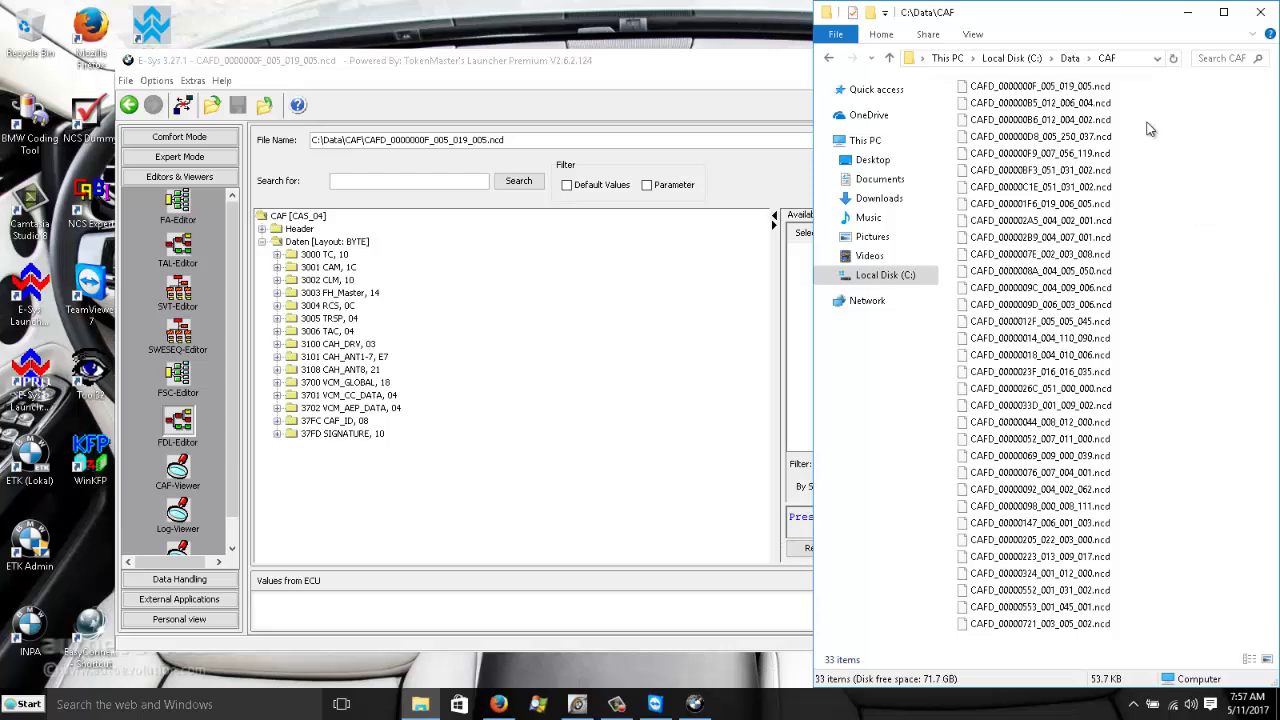
left_click(1087, 93)
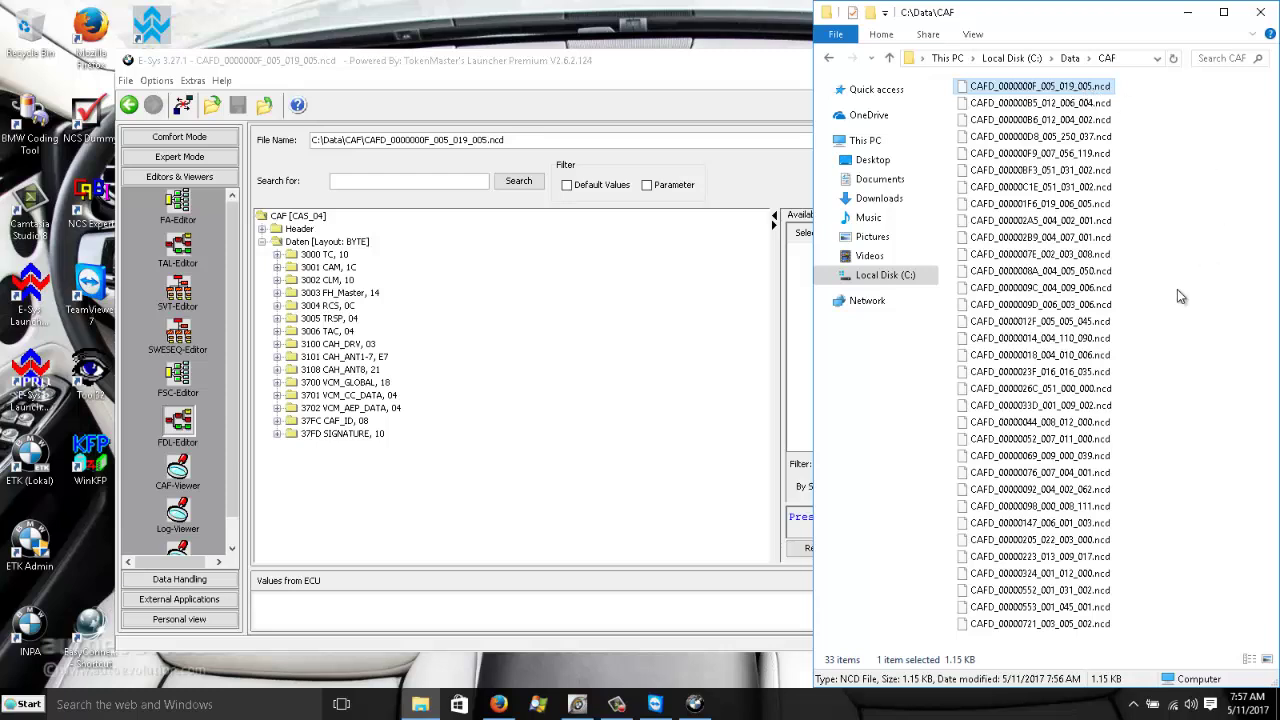
left_click(284, 300)
left_click(278, 293)
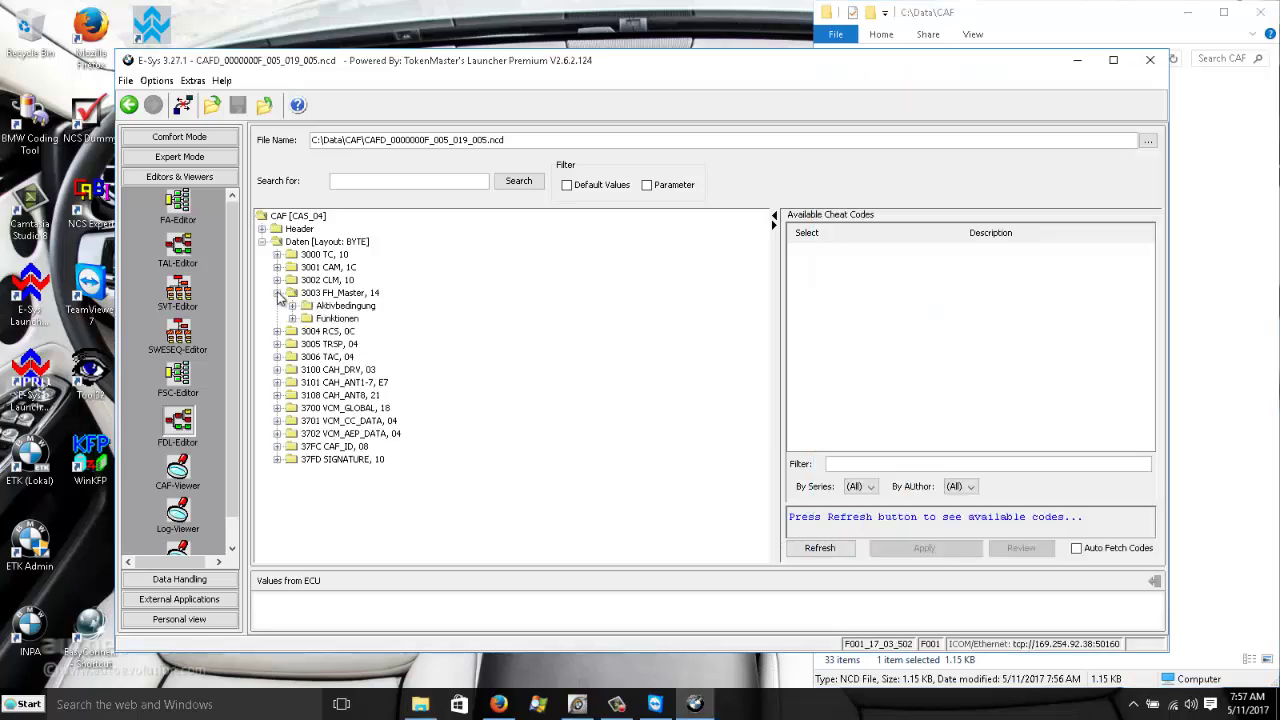
left_click(292, 319)
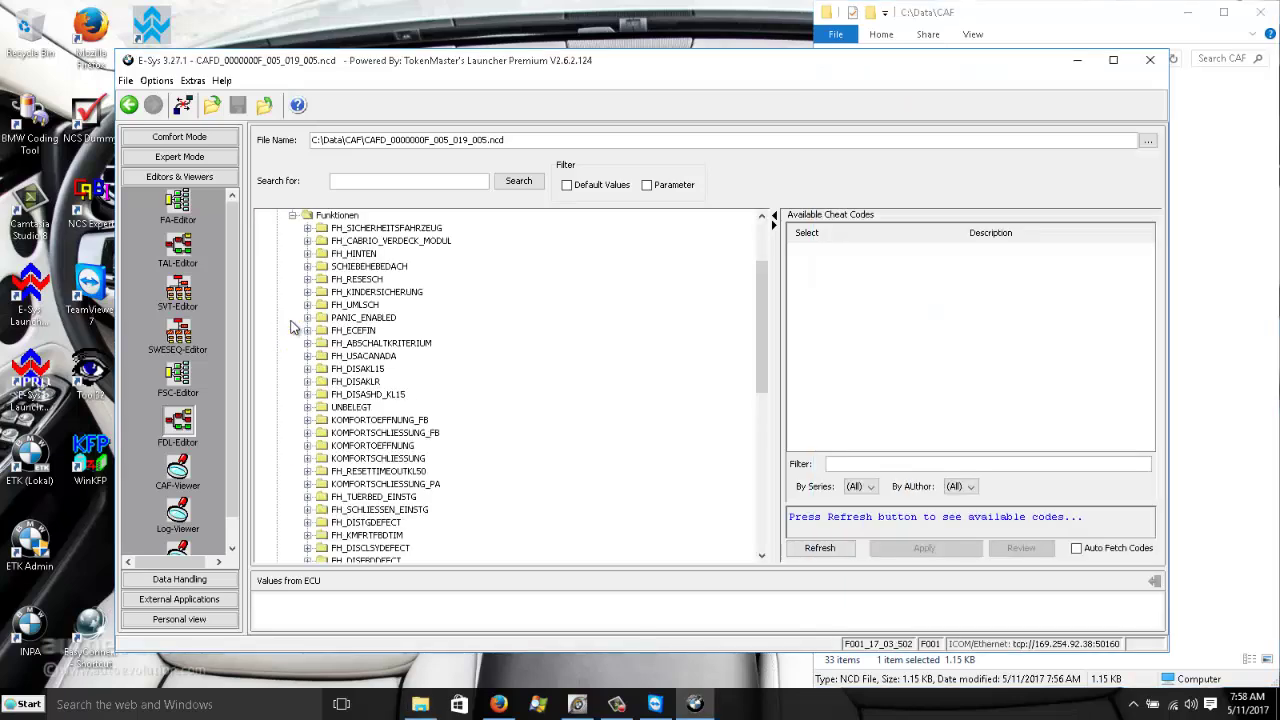
Reveal the KOMFORTOEFFNUNG and KOMFORTSCHLIESSUNG read-outs, both showing aktiv.
left_click(308, 445)
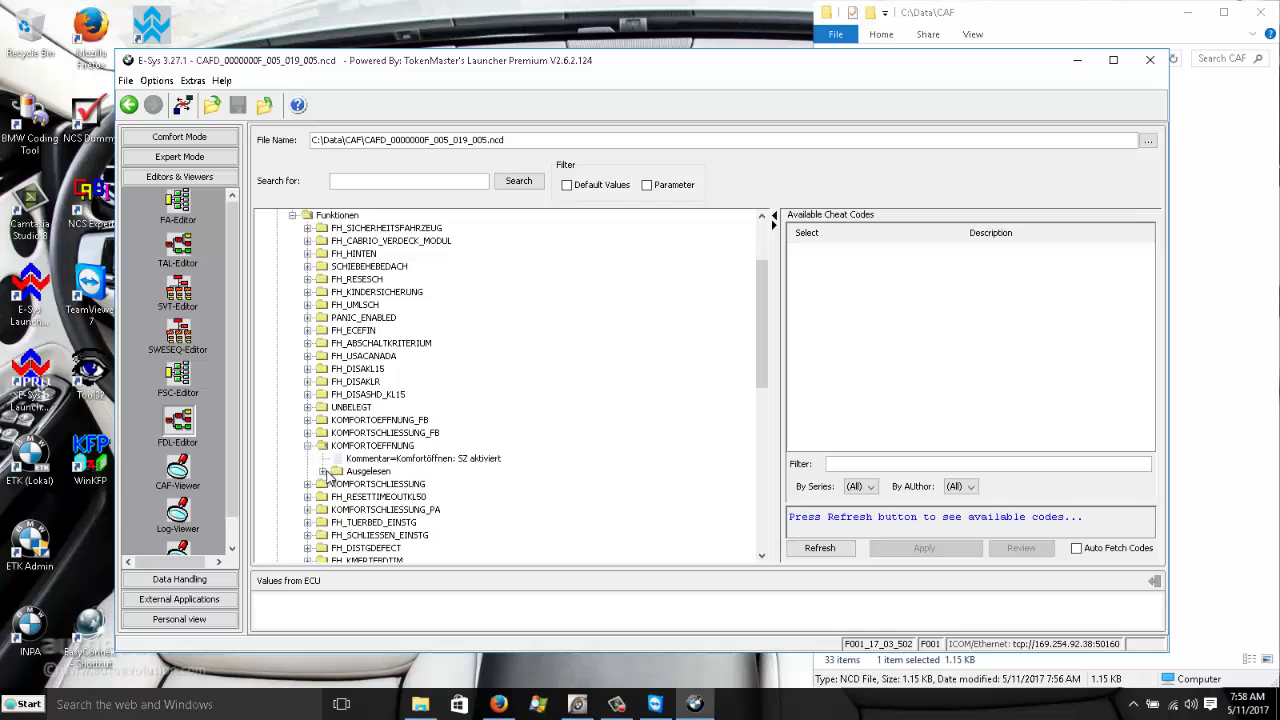
left_click(323, 472)
left_click(371, 484)
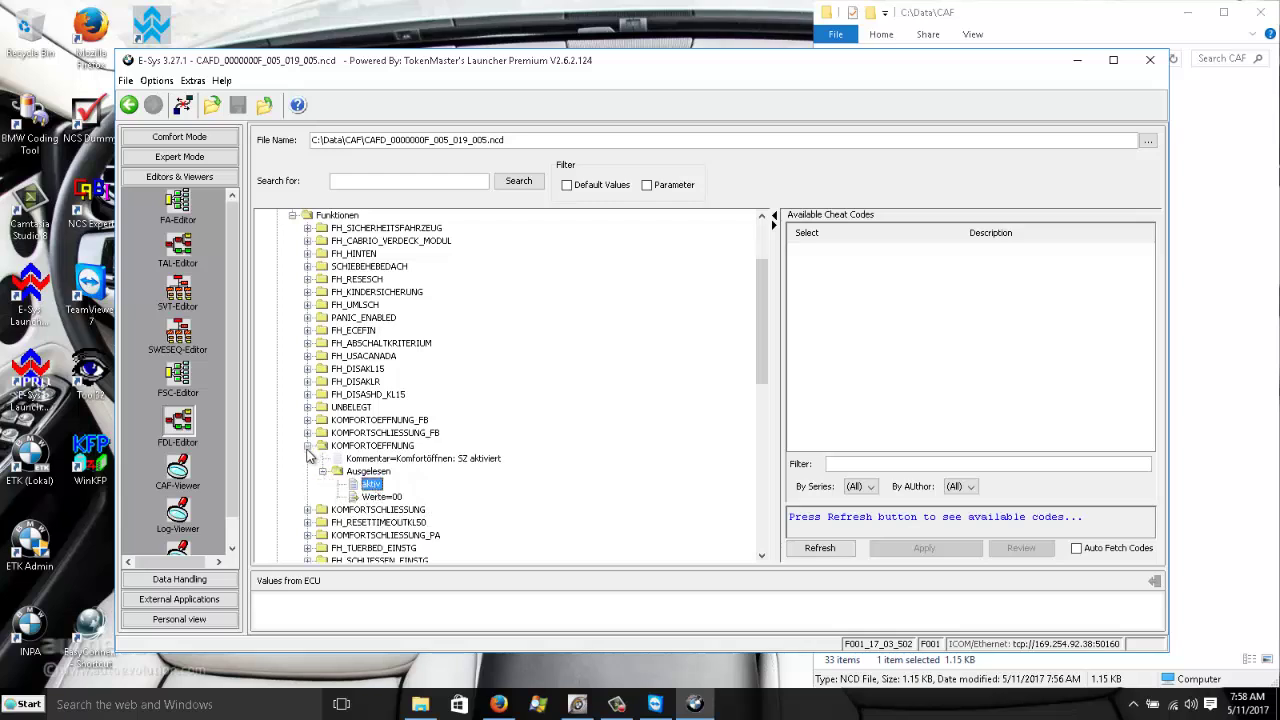
left_click(308, 510)
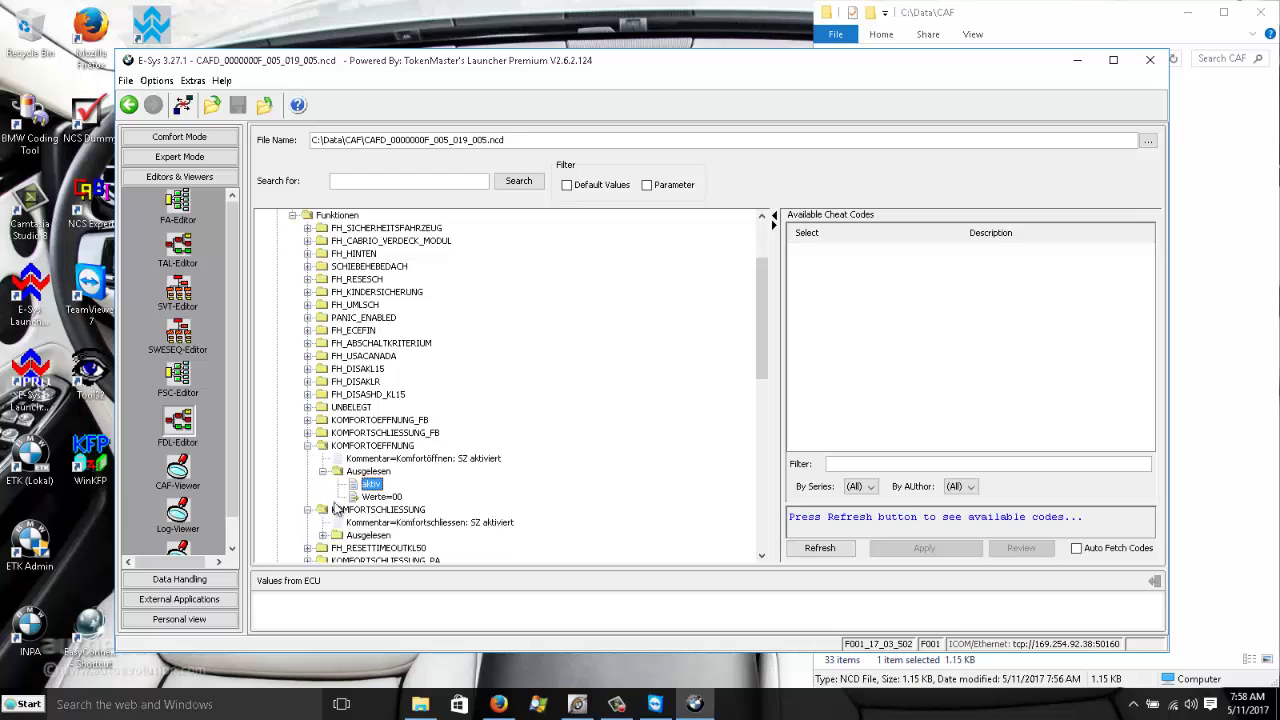
scroll(335, 505, "down", 1)
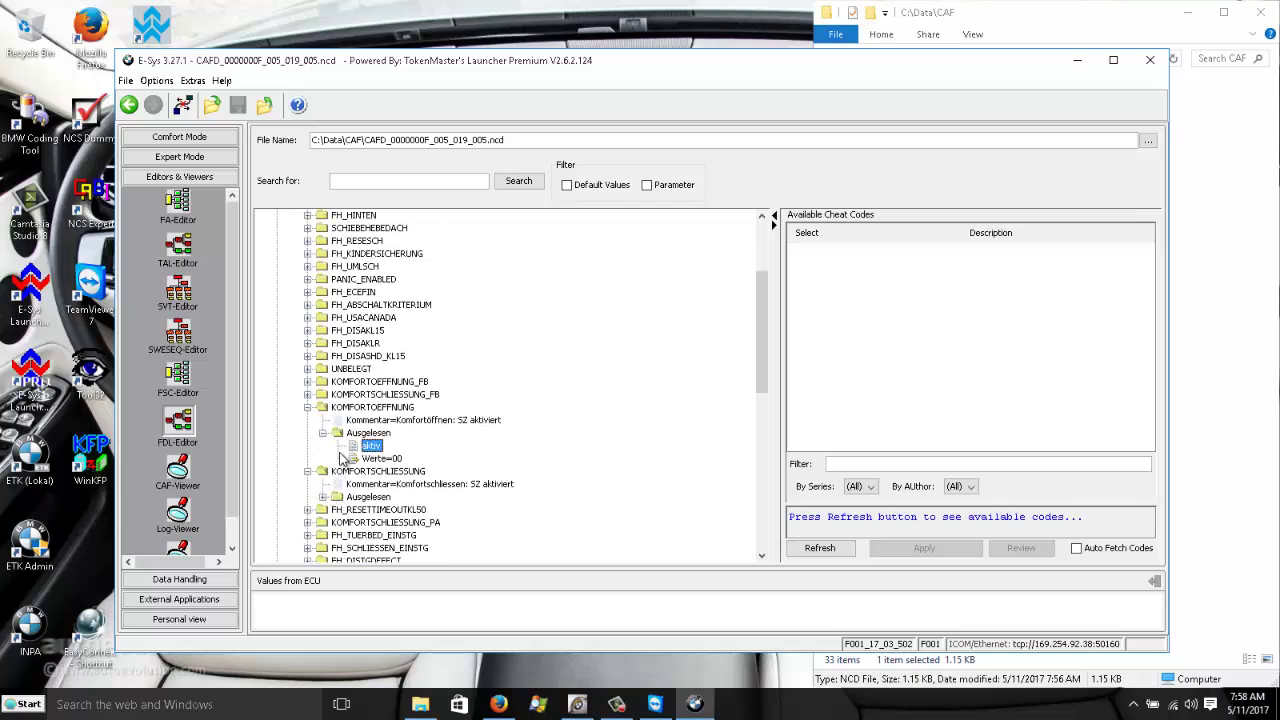
left_click(323, 497)
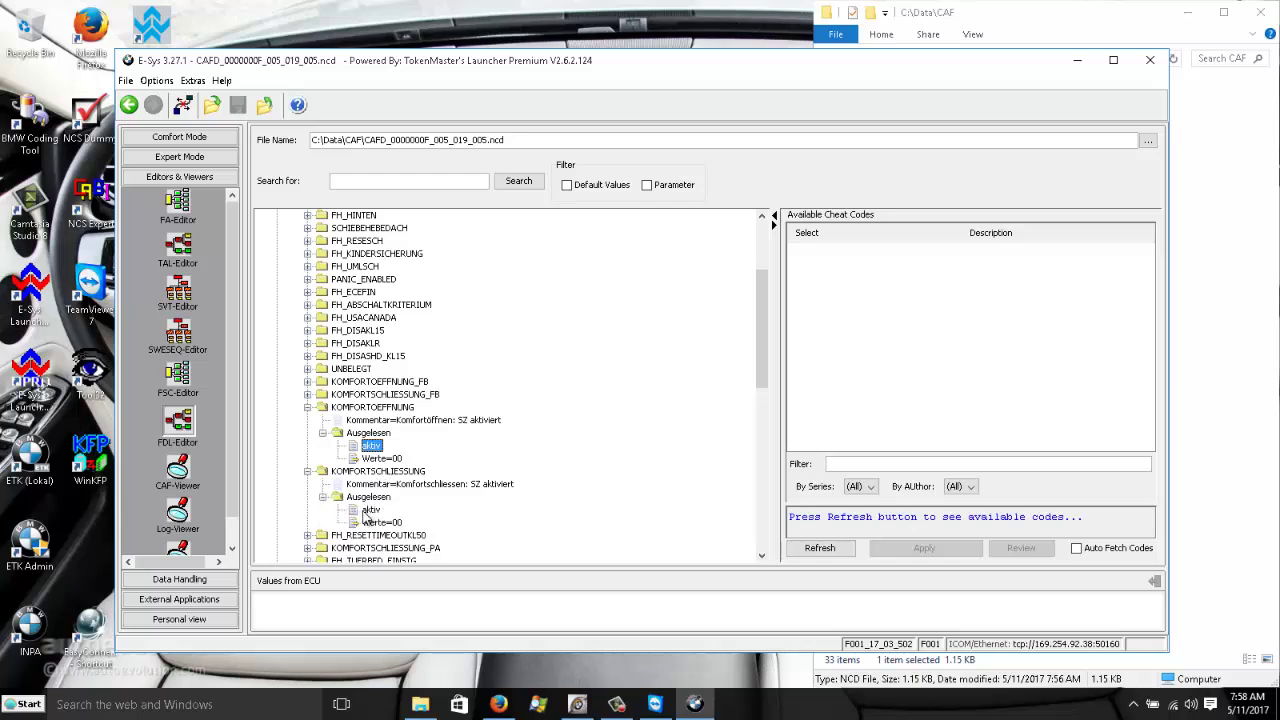
left_click(370, 510)
scroll(318, 476, "down", 2)
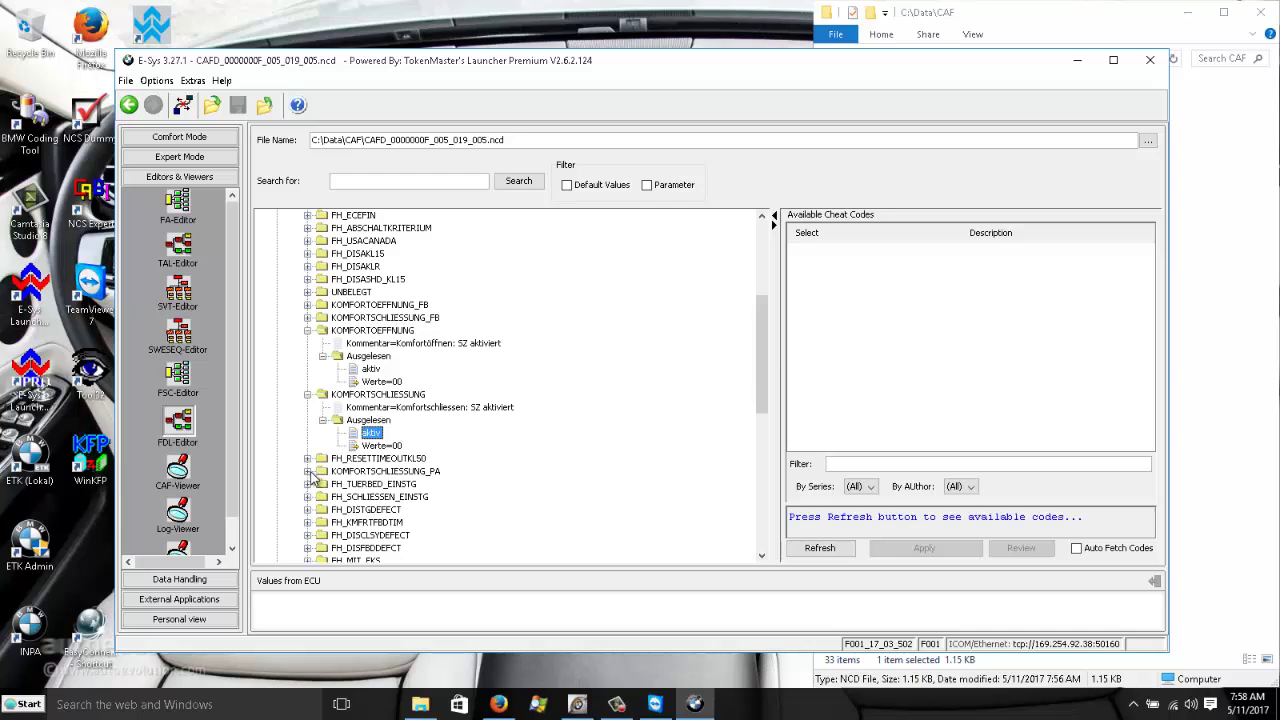
Reveal KOMFORTSCHLIESSUNG_PA reading nicht_aktiv, then expand FH_TUERBED_EINSTG.
left_click(308, 471)
scroll(337, 437, "down", 2)
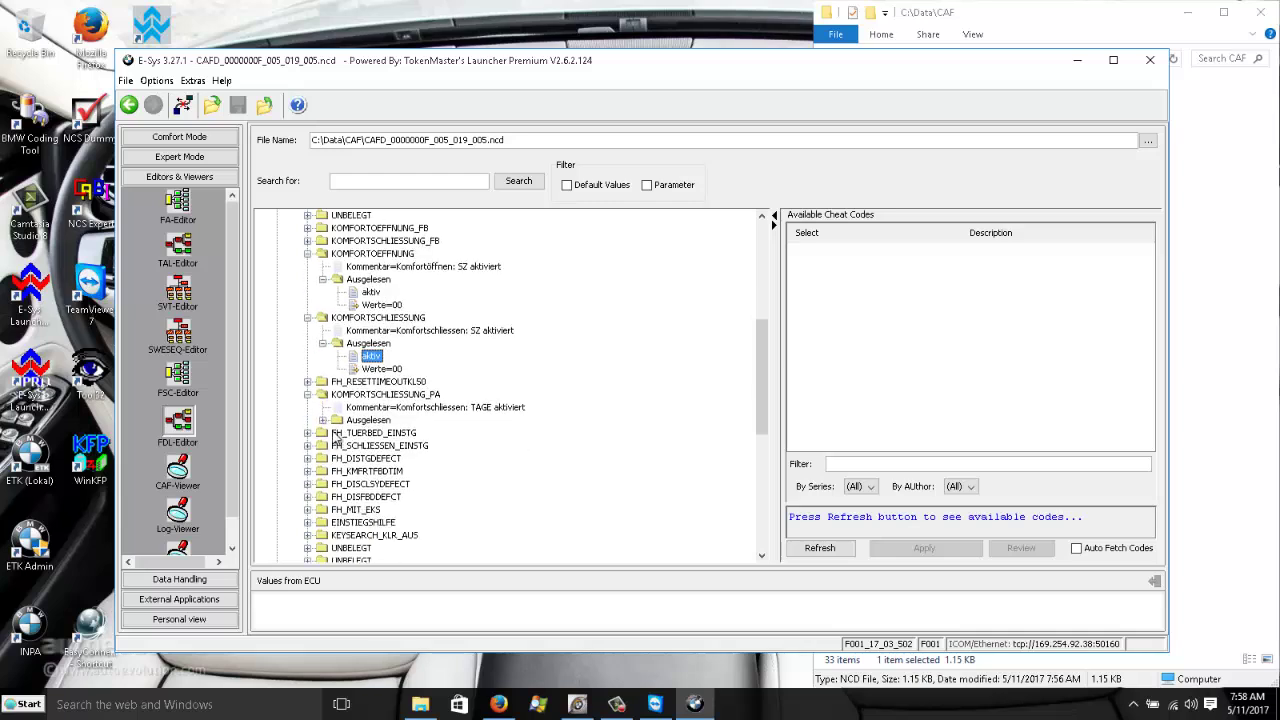
left_click(322, 421)
left_click(380, 435)
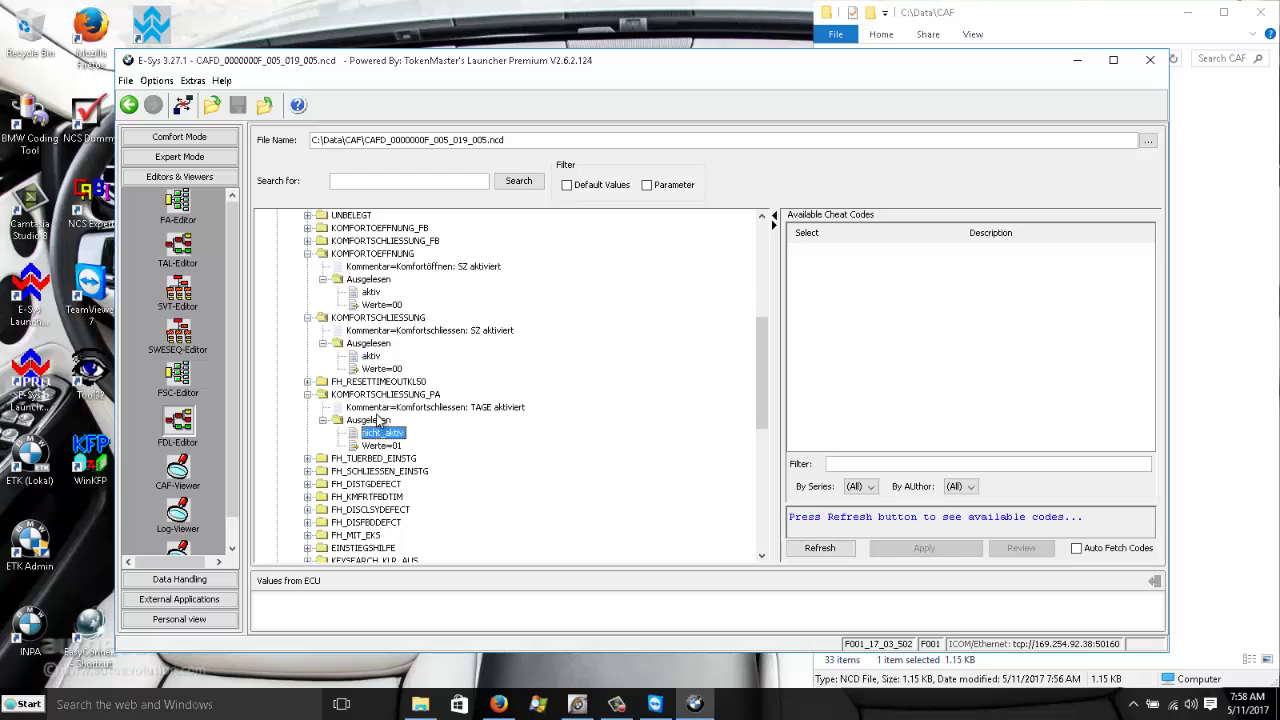
left_click(430, 397)
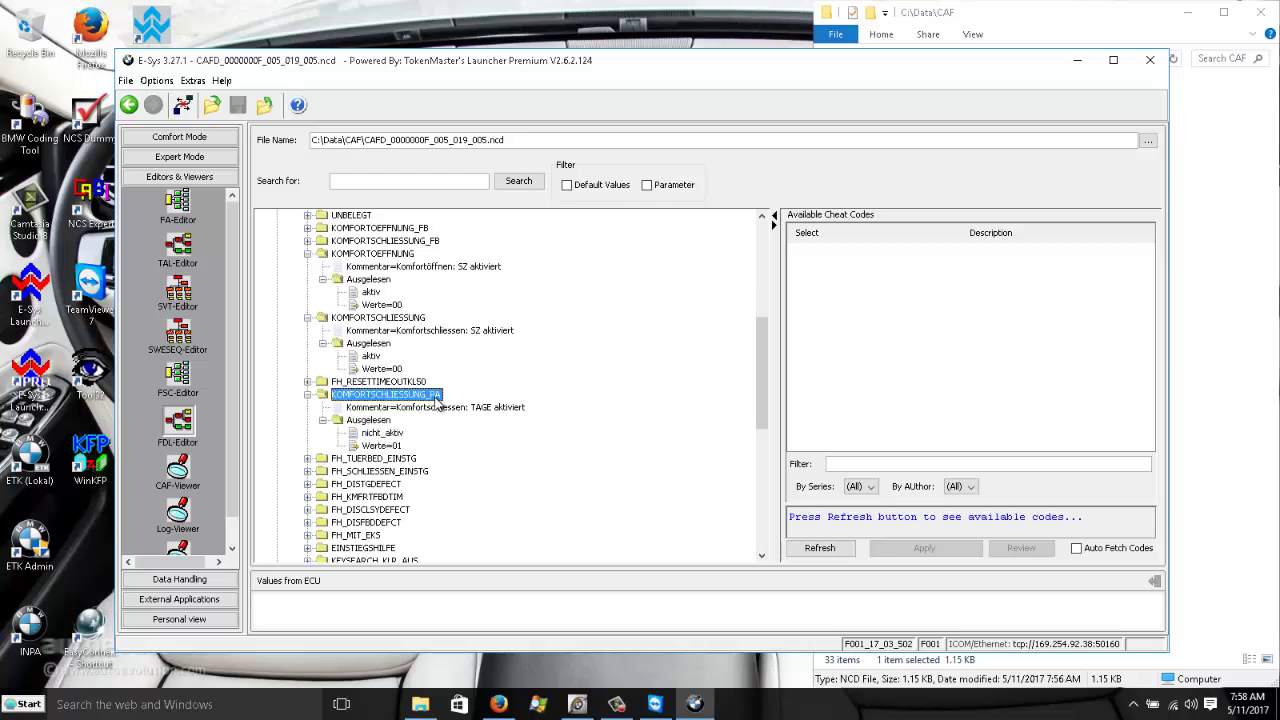
left_click(381, 436)
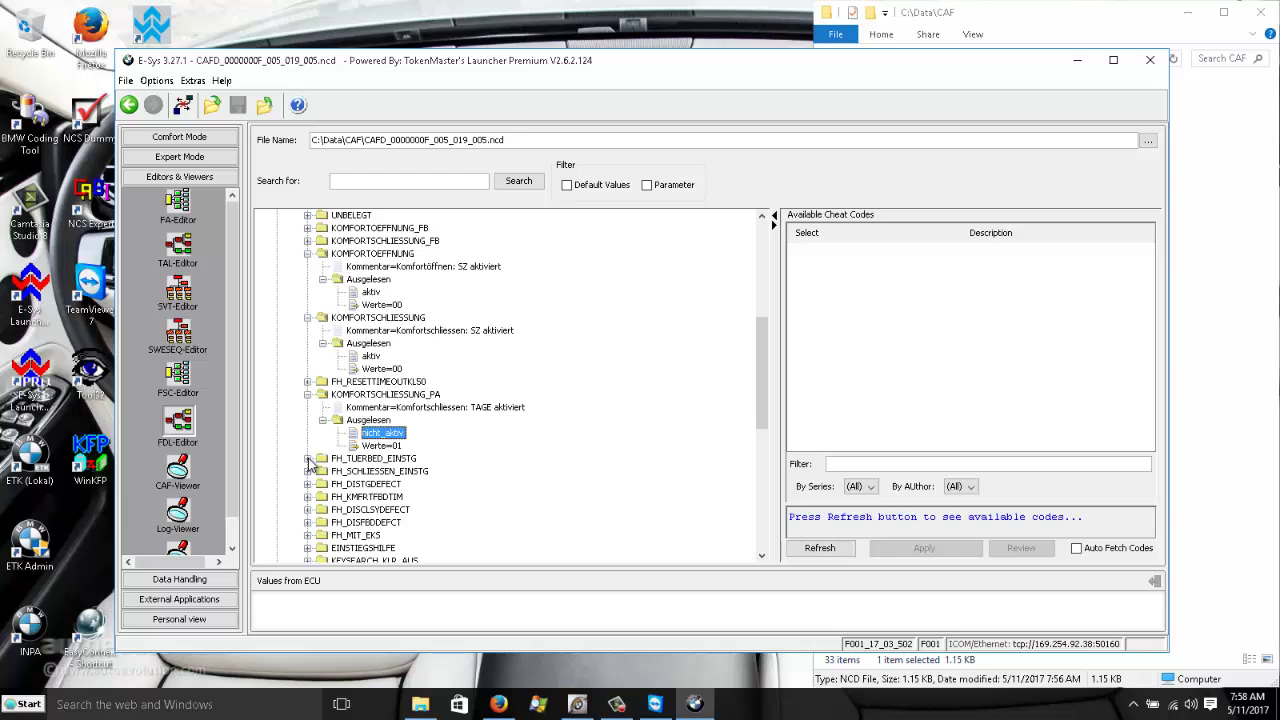
left_click(308, 459)
scroll(305, 462, "down", 1)
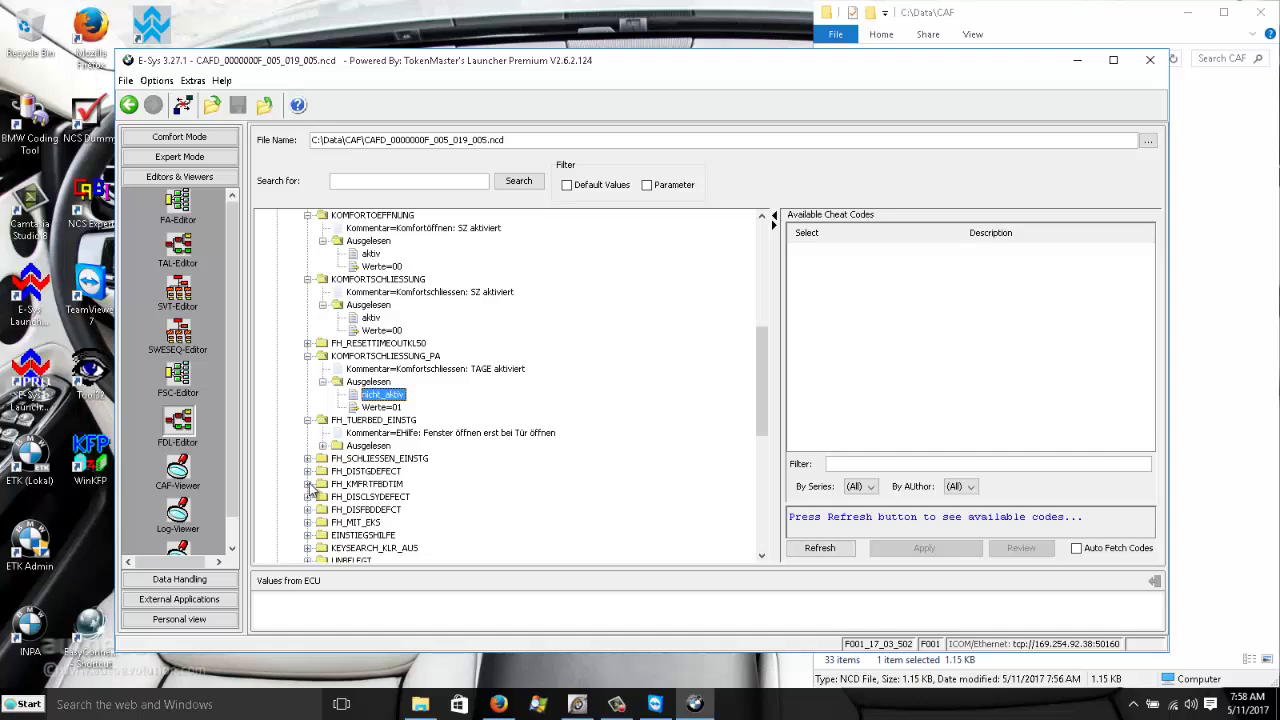
Expand KOMFORTSCHLIESSUNG_FB to show its Ausgelesen value nicht_aktiv (Werte=01), leaving the context menu unused.
scroll(310, 480, "down", 1)
scroll(306, 476, "up", 2)
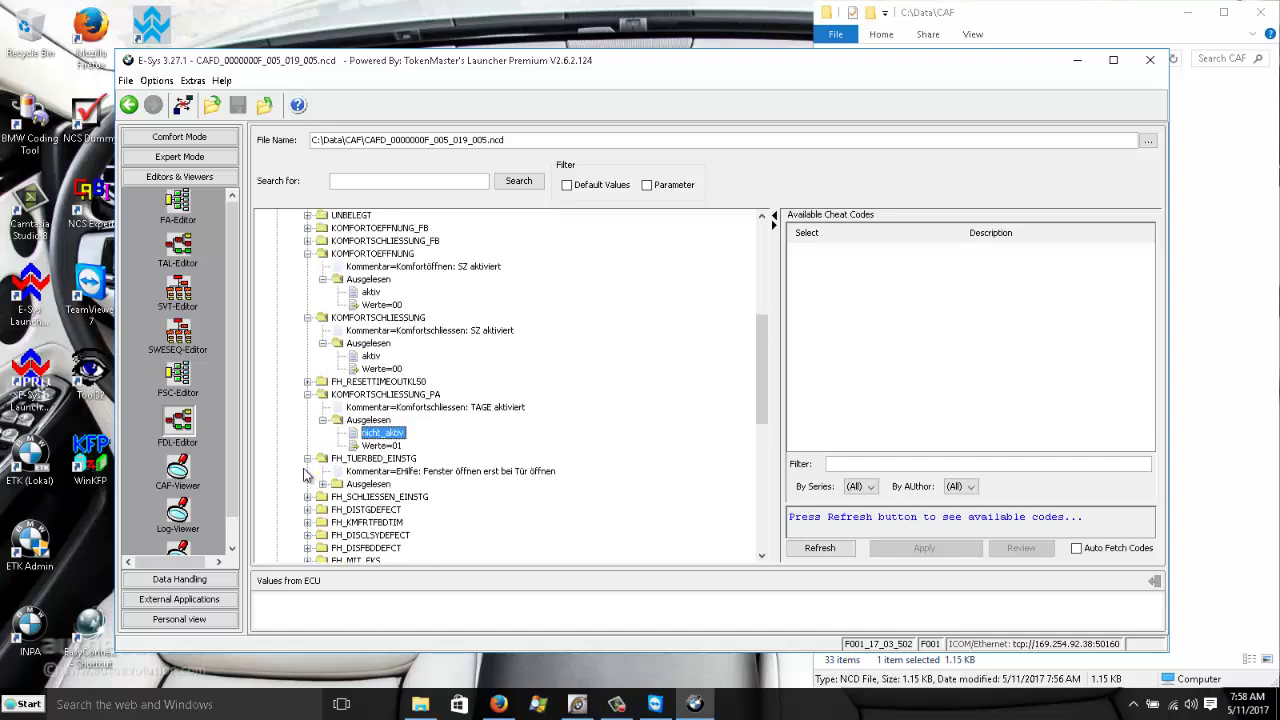
scroll(304, 474, "up", 3)
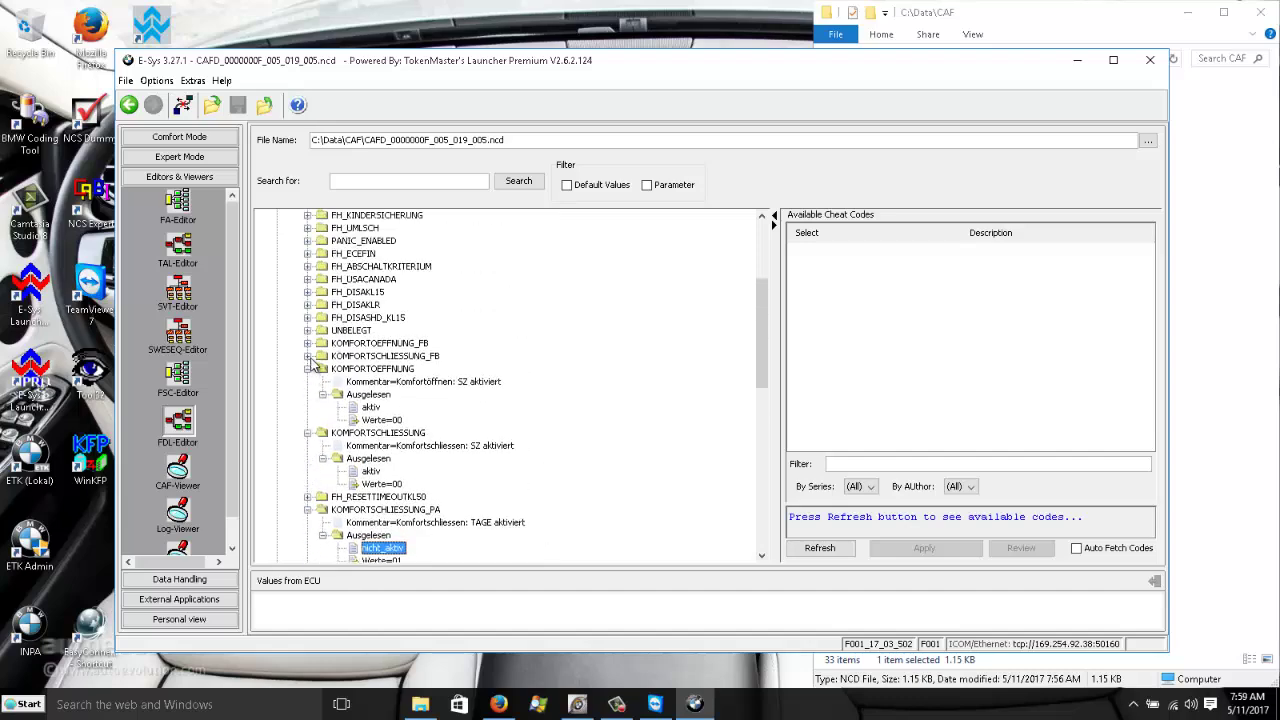
left_click(308, 356)
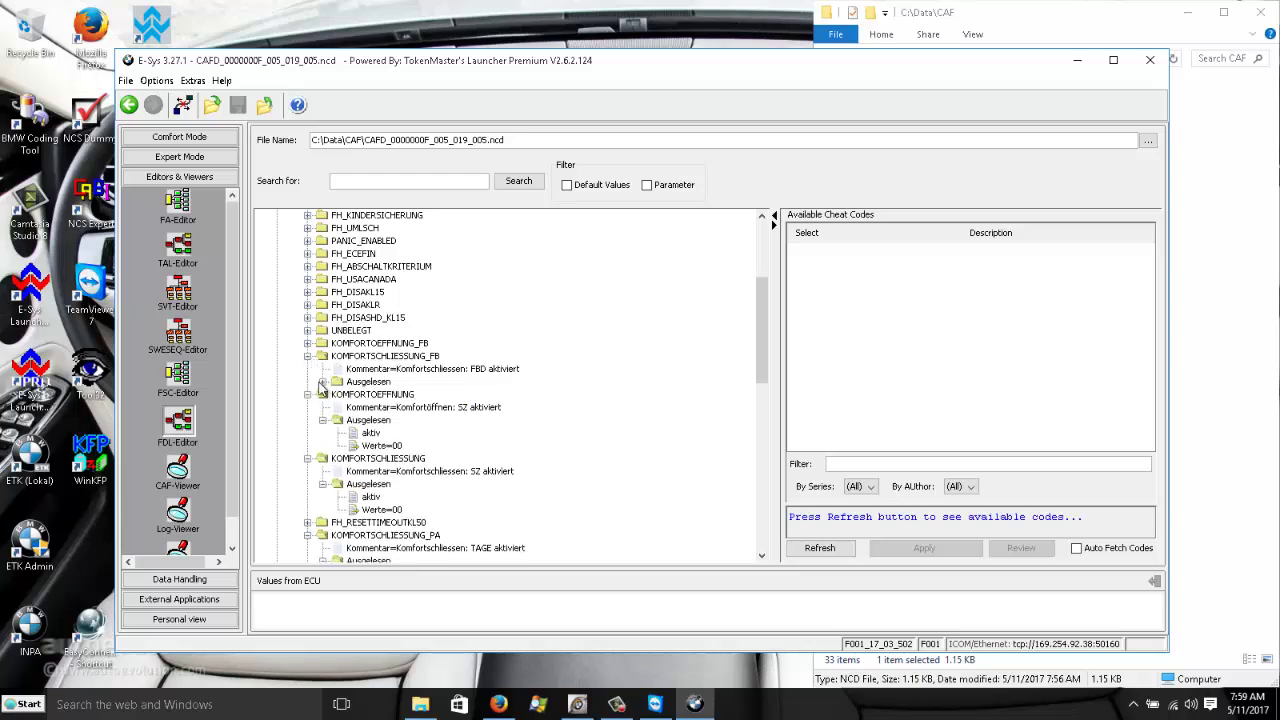
left_click(322, 382)
left_click(380, 394)
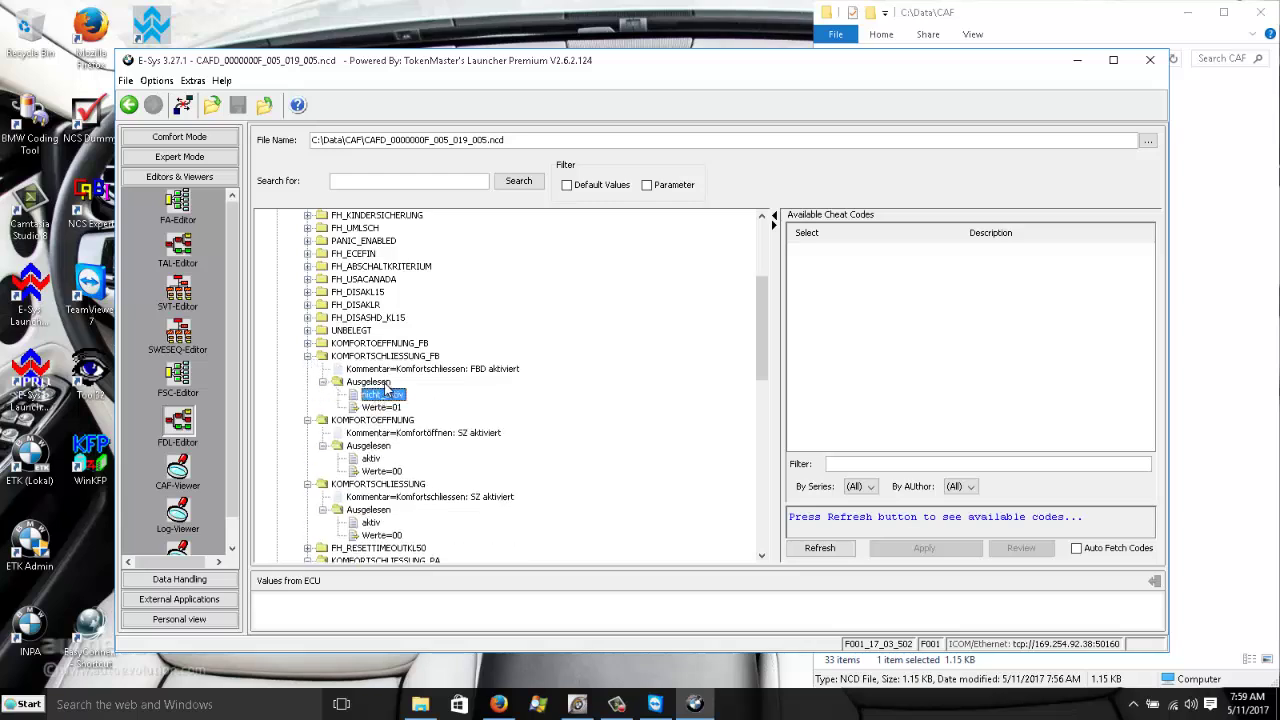
left_click(434, 359)
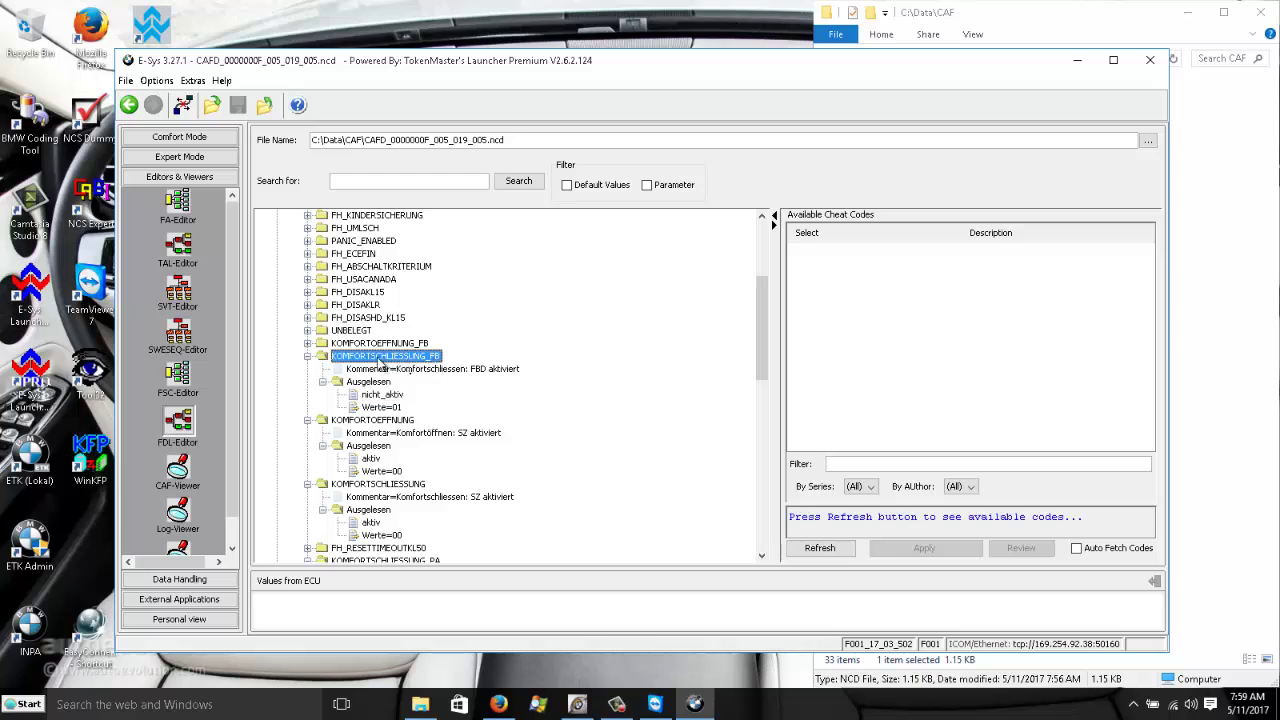
right_click(401, 364)
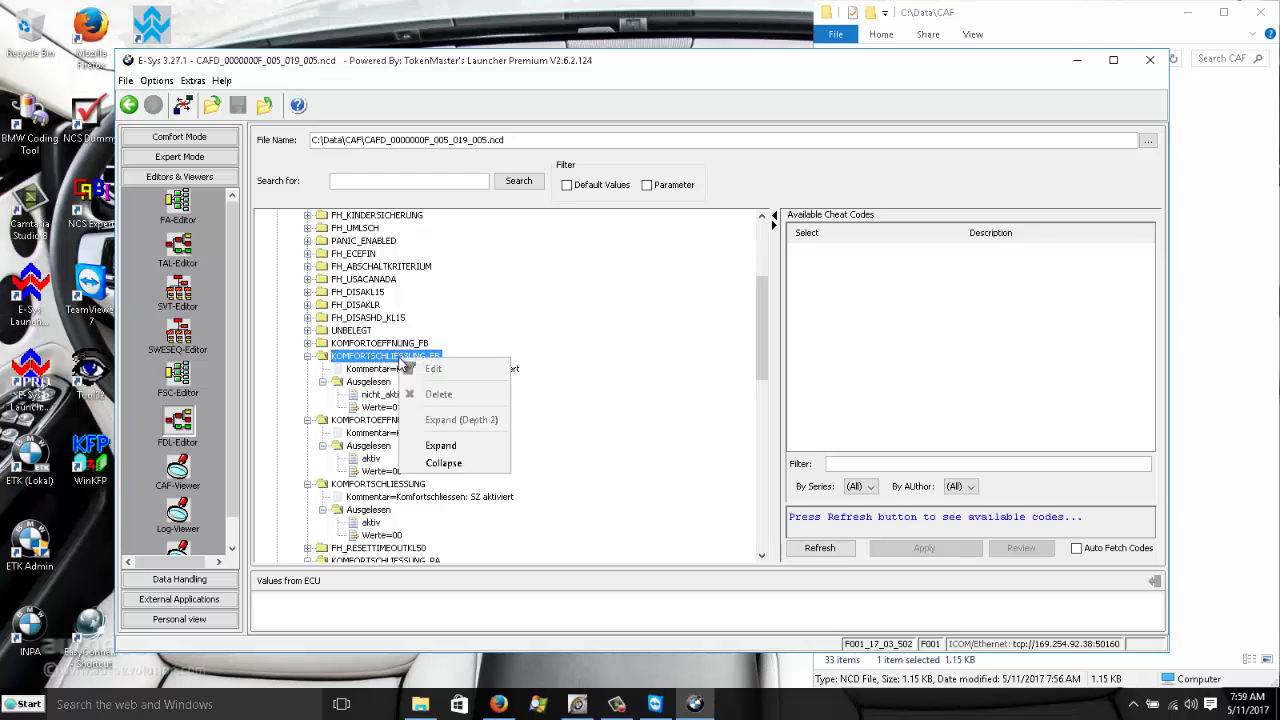
left_click(543, 349)
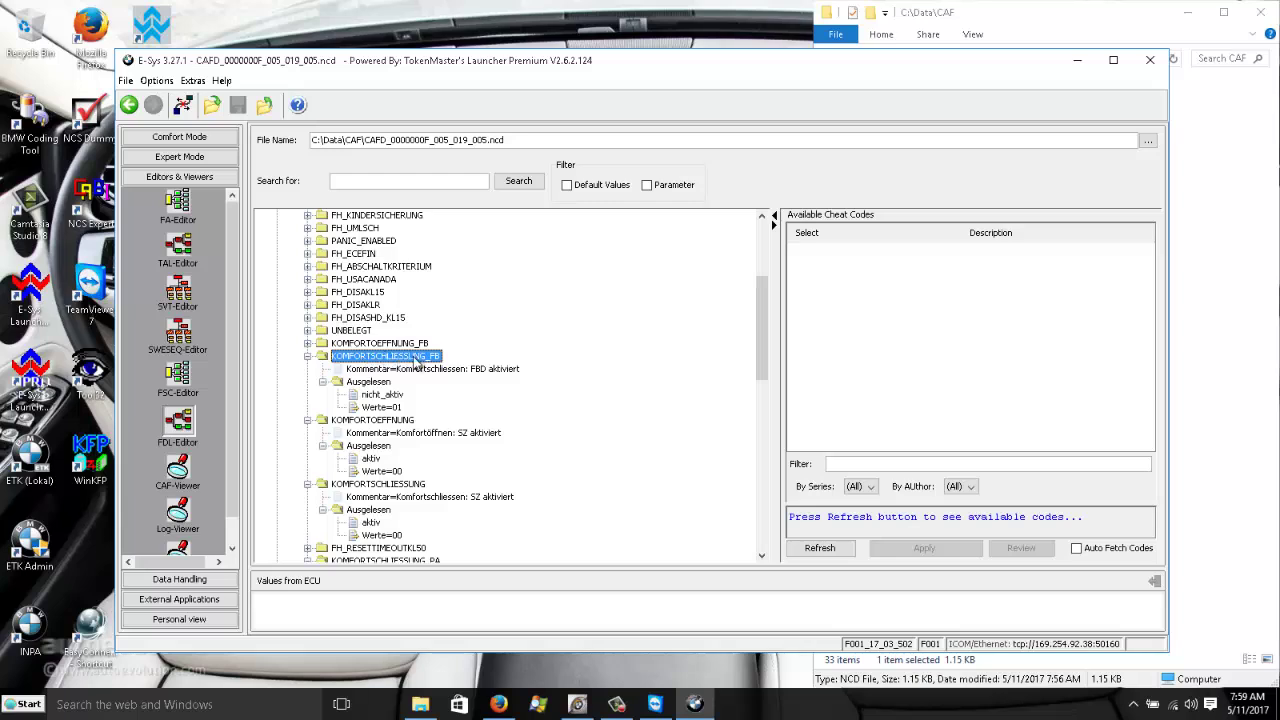
Google 'translator' in a new Firefox tab, then switch back to E-Sys.
left_click(498, 705)
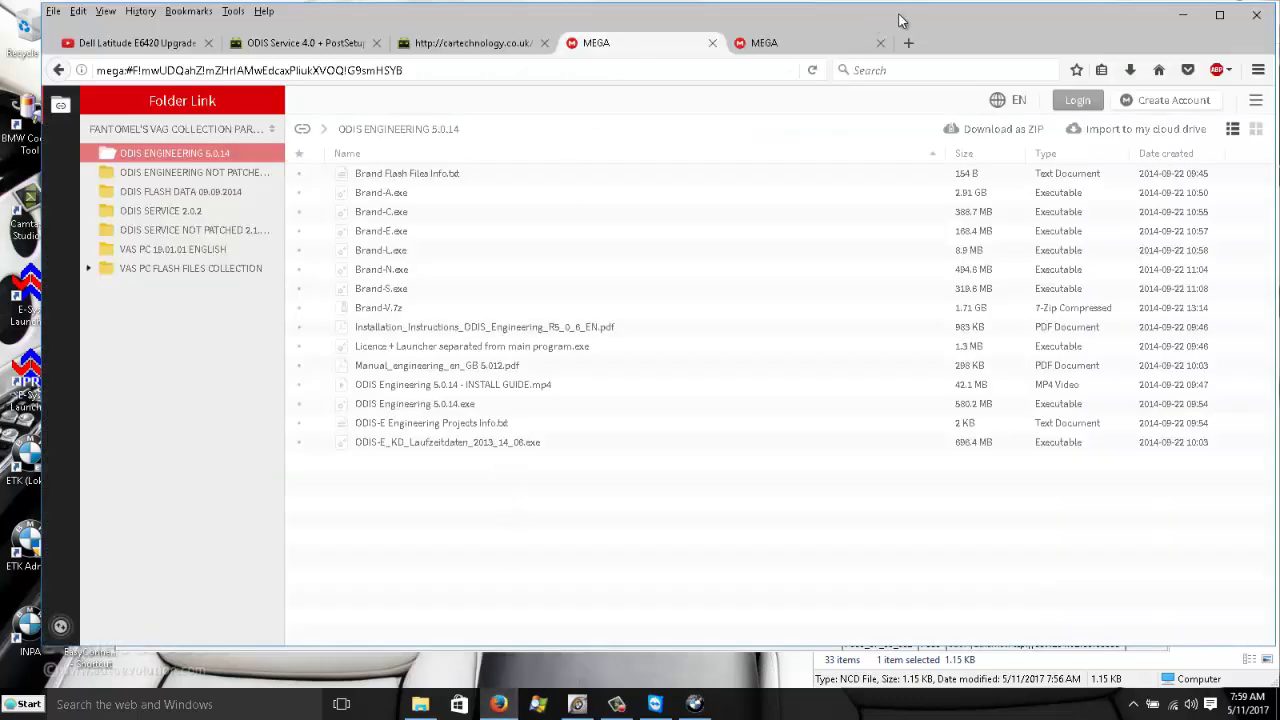
left_click(908, 43)
left_click(600, 133)
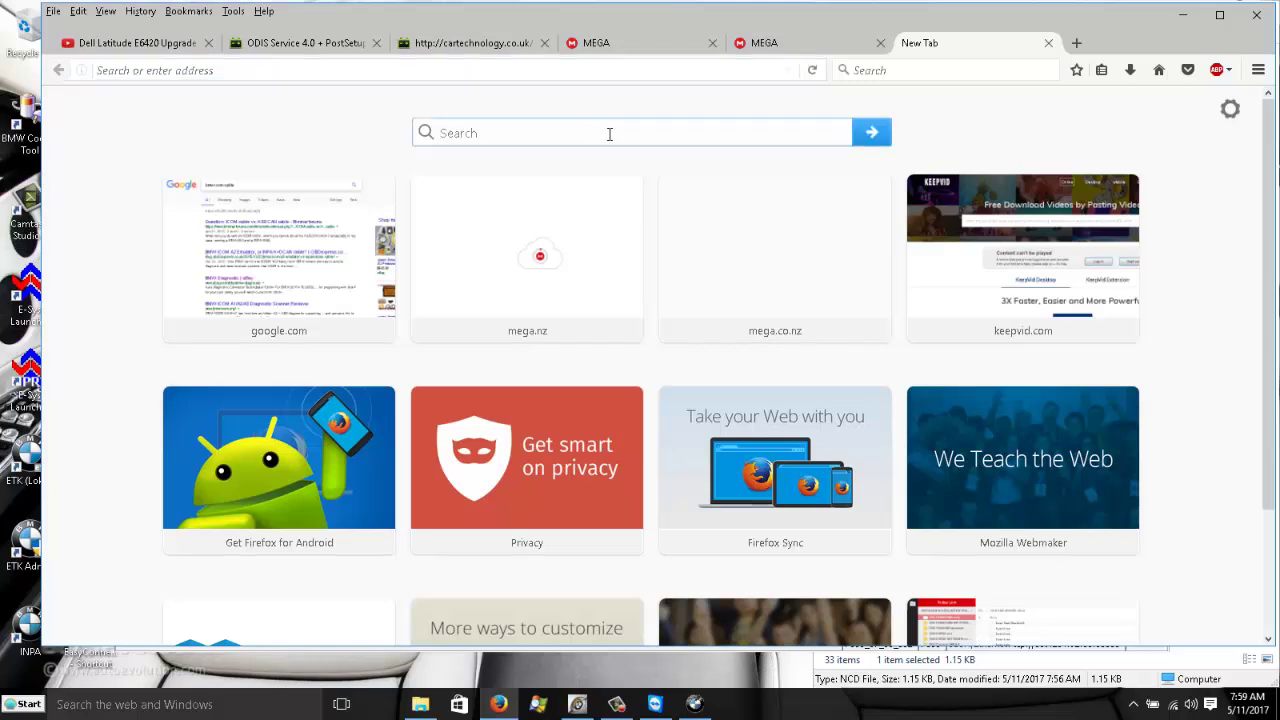
type("tra")
key("Down")
key("Return")
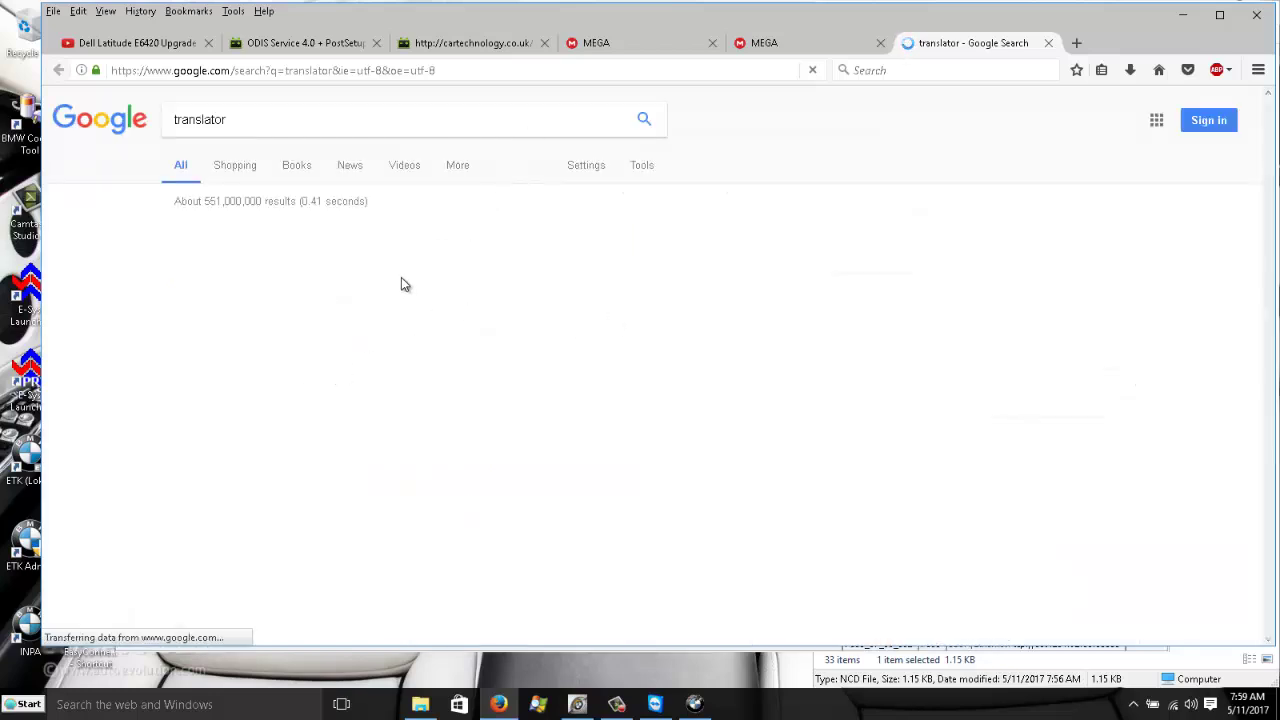
left_click(495, 704)
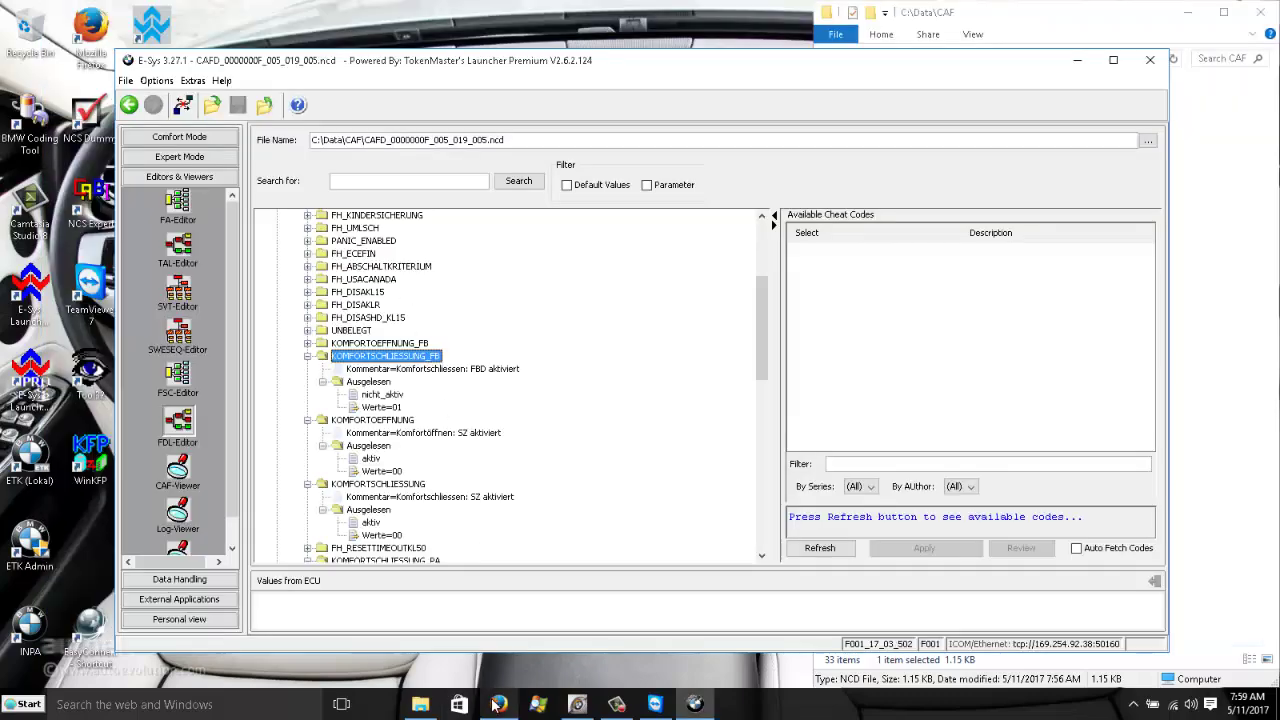
Expand KOMFORTOEFFNUNG_FB's Ausgelesen node to show its aktiv value (Werte=00).
left_click(308, 343)
left_click(323, 369)
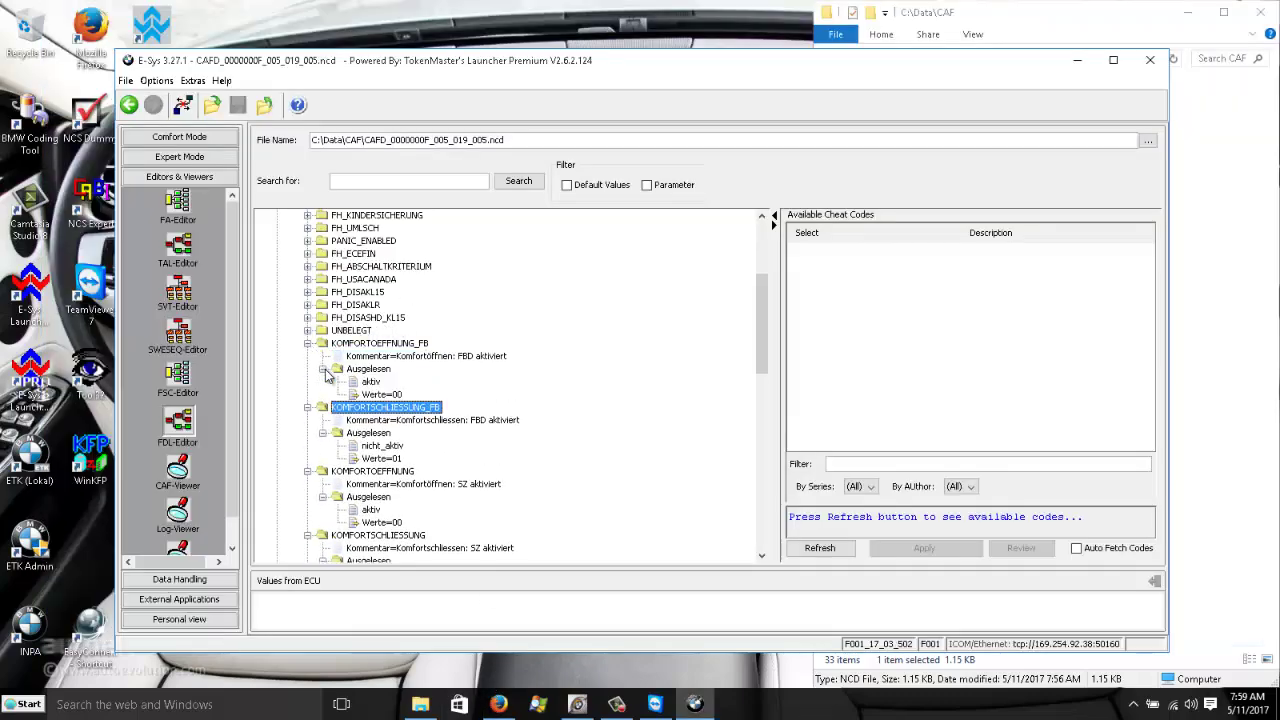
left_click(370, 383)
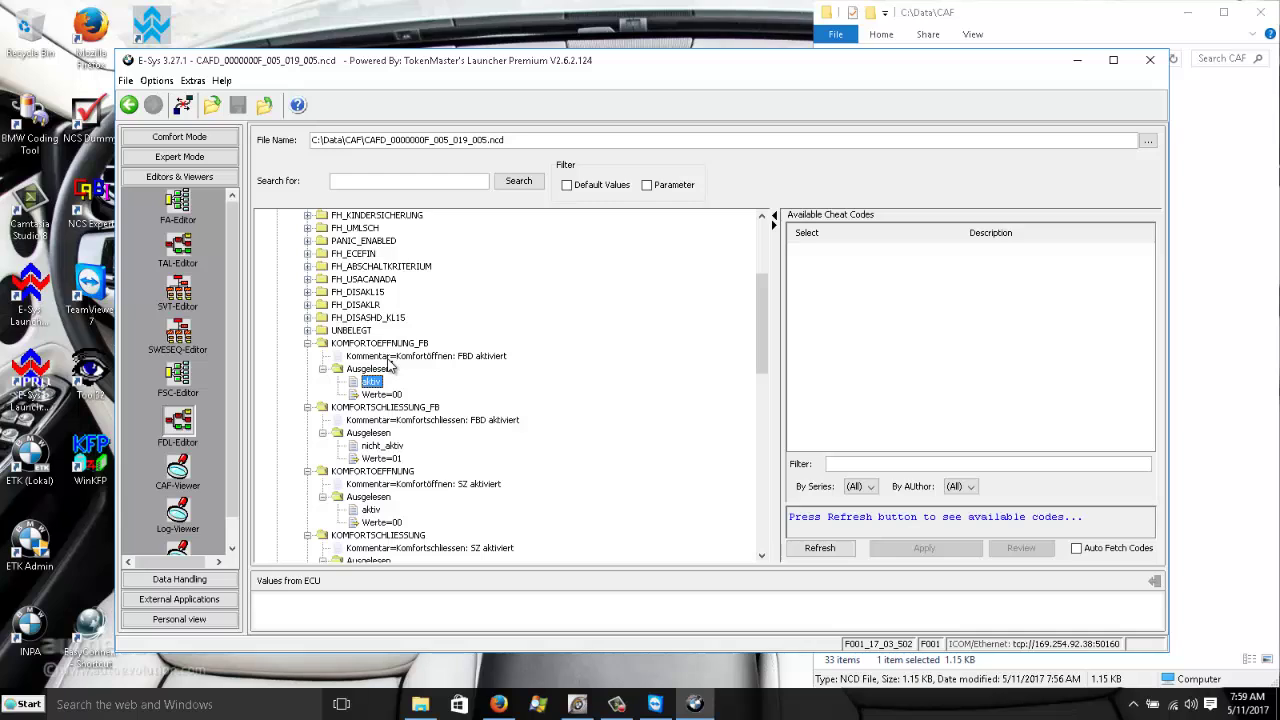
Pick nicht_aktiv (Werte=01) again from KOMFORTSCHLIESSUNG_FB's value dropdown and commit it.
left_click(382, 445)
left_click(382, 445)
left_click(530, 450)
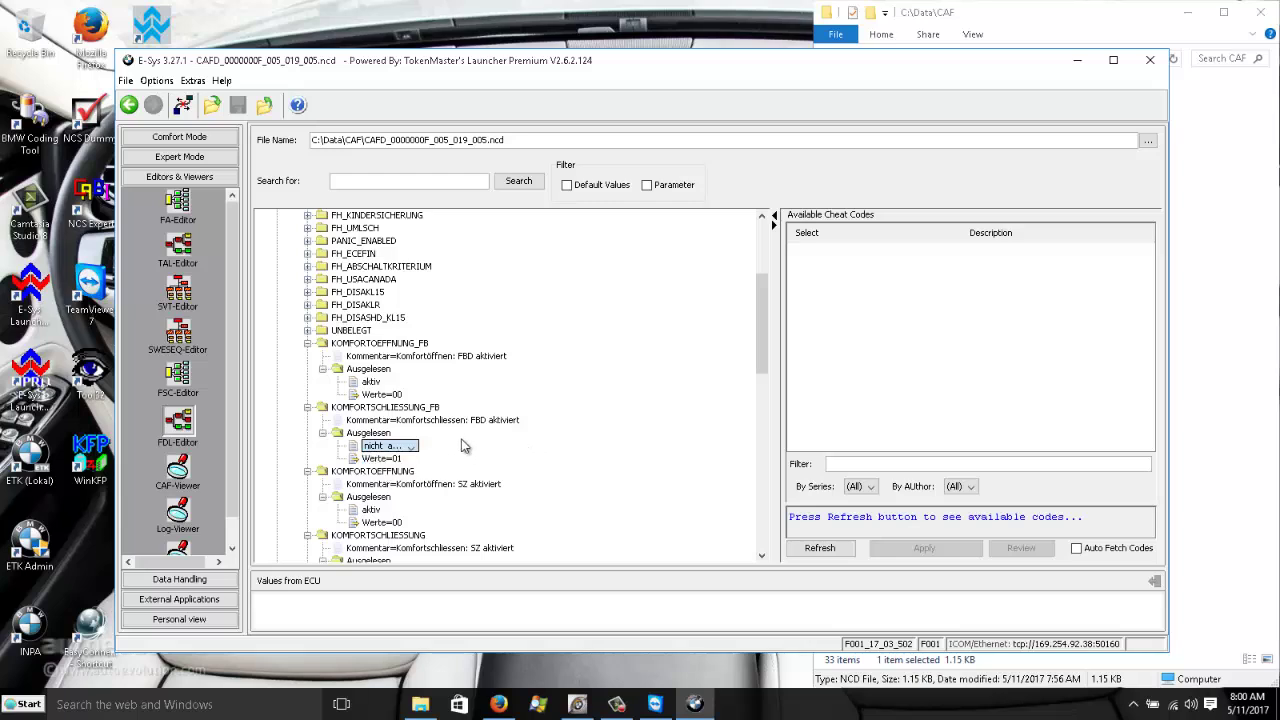
left_click(557, 442)
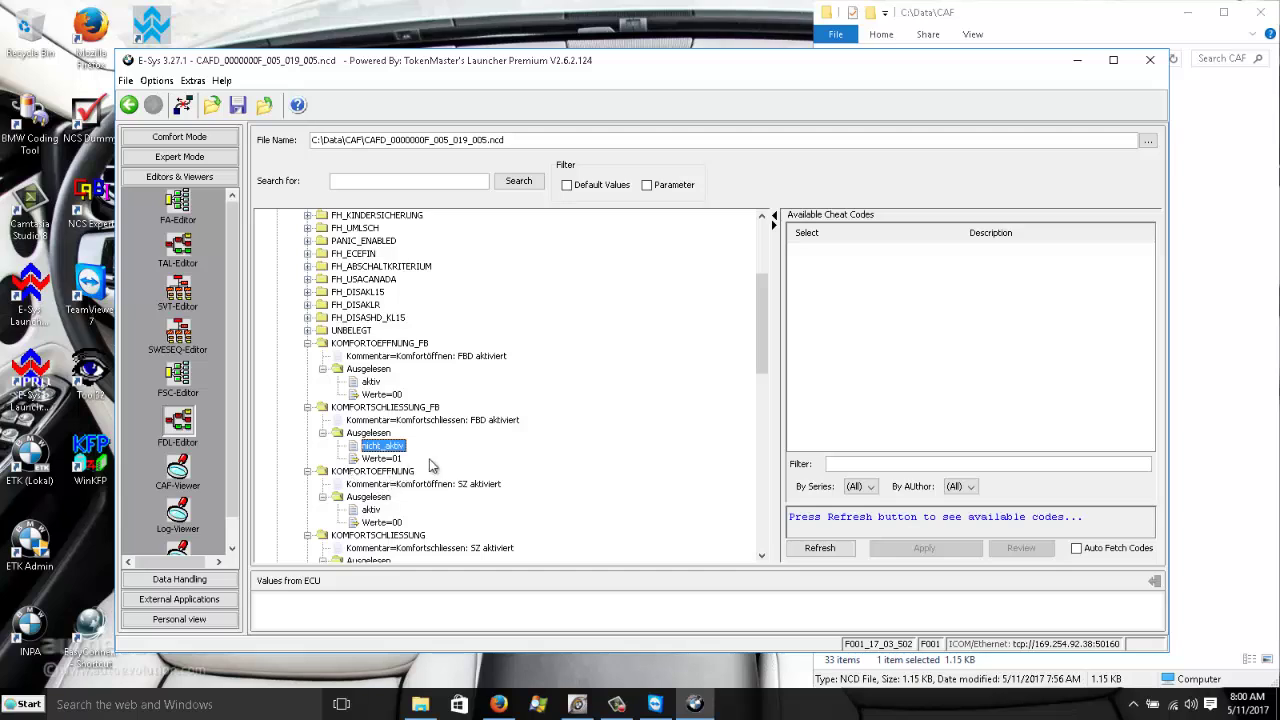
scroll(410, 472, "down", 2)
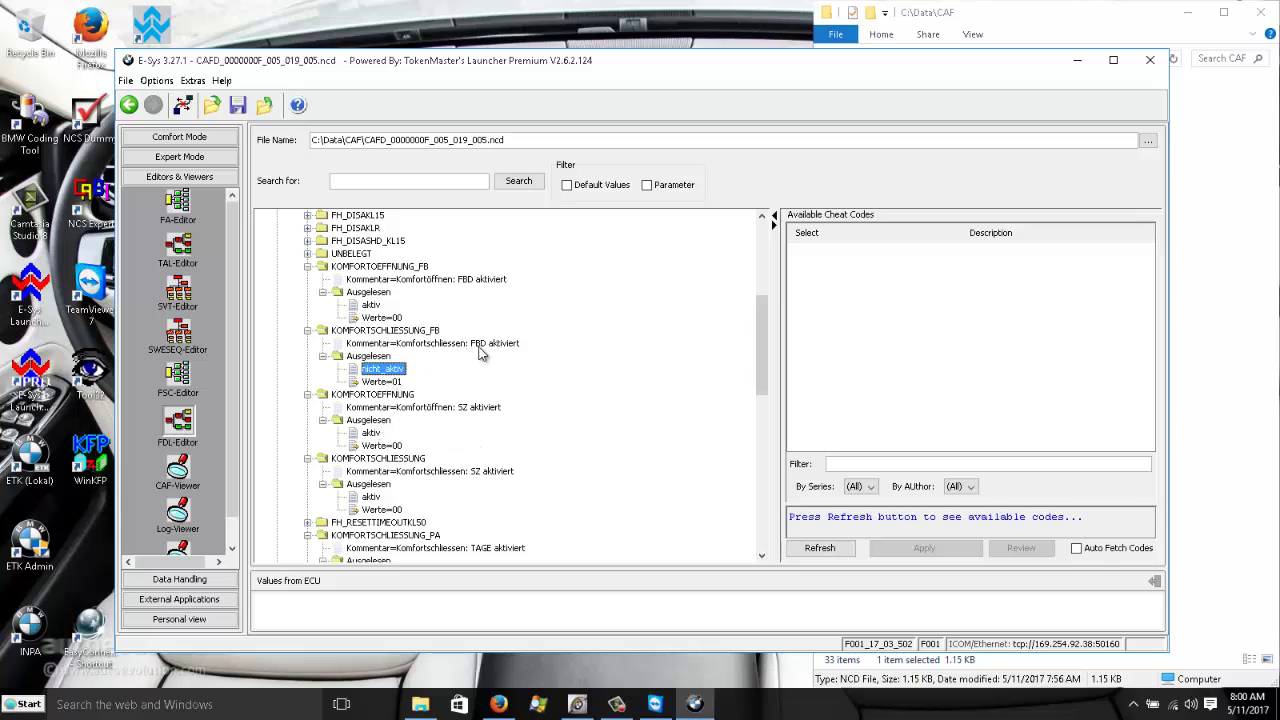
Expand FH_DISASHD_KL15 and confirm its read-out value is nicht_aktiv.
left_click(400, 331)
left_click(380, 371)
scroll(391, 371, "up", 1)
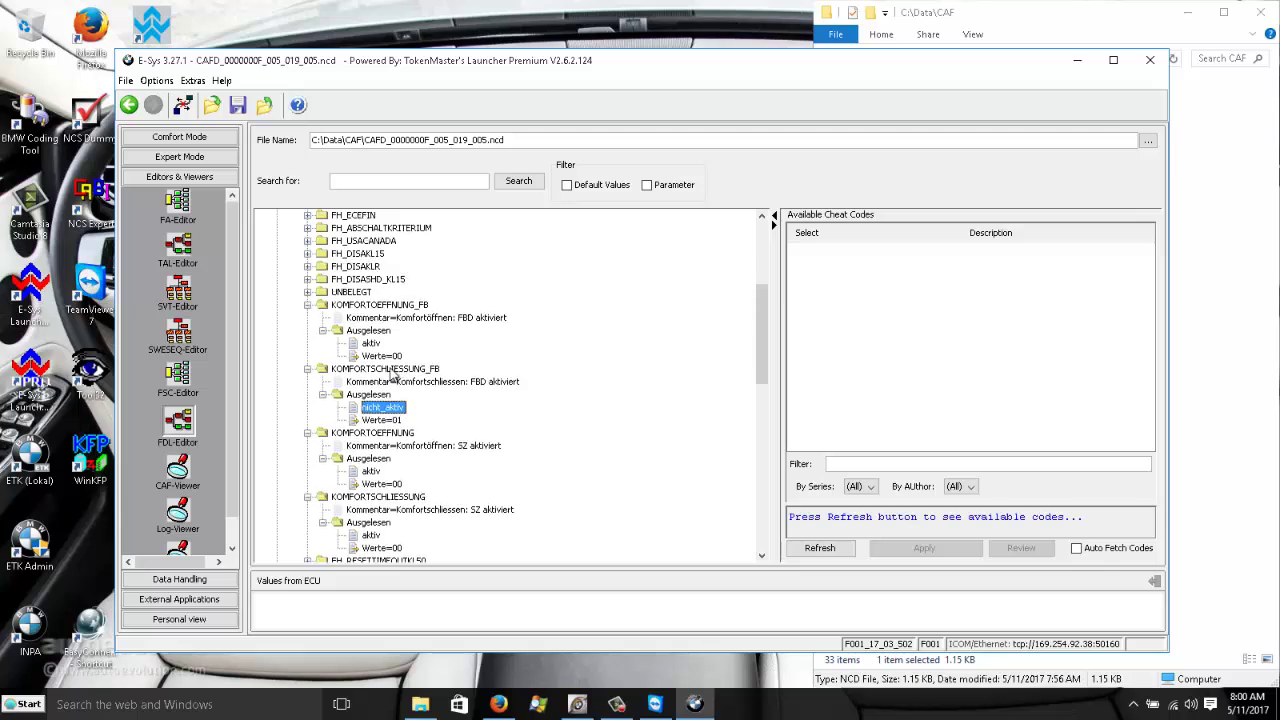
scroll(385, 405, "up", 2)
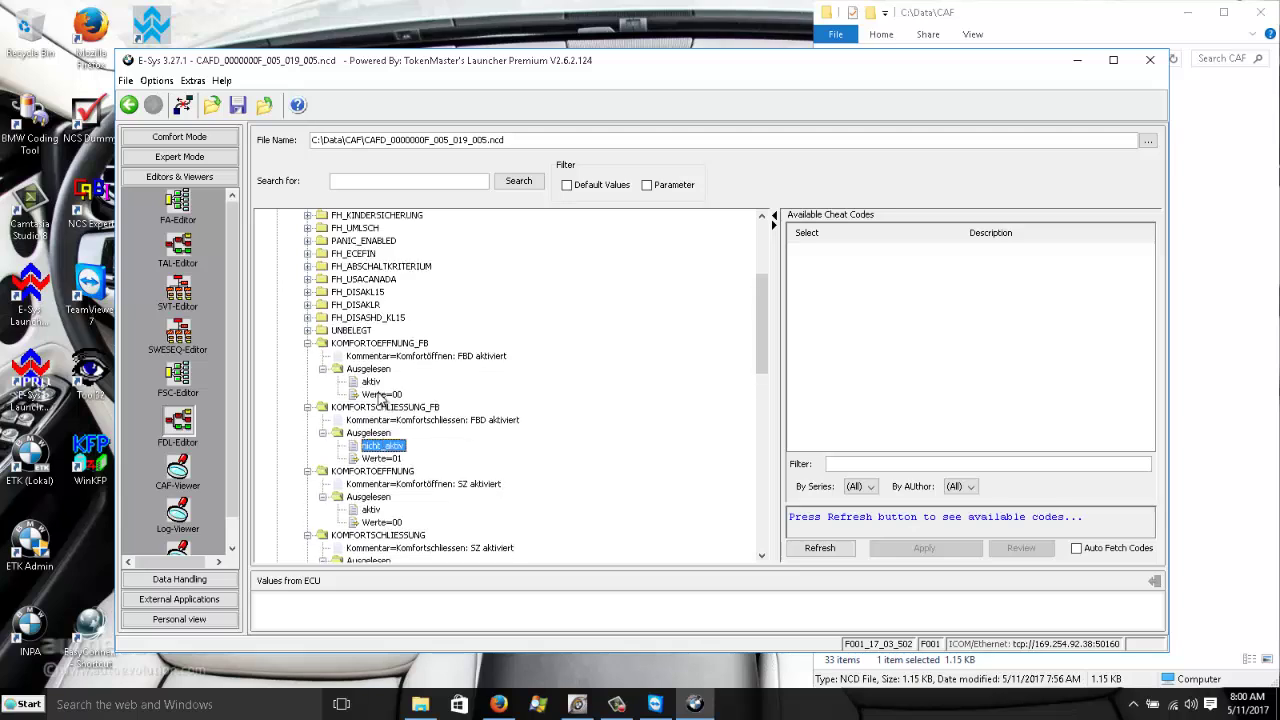
scroll(372, 398, "up", 1)
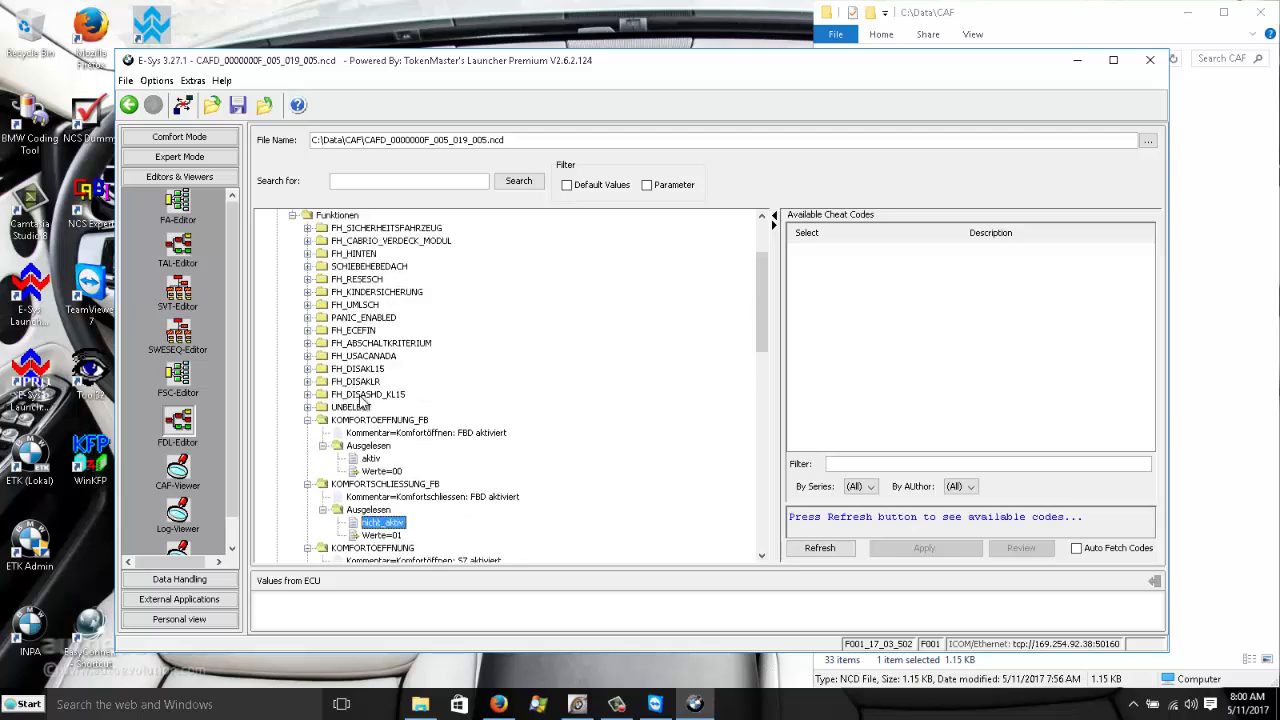
left_click(376, 396)
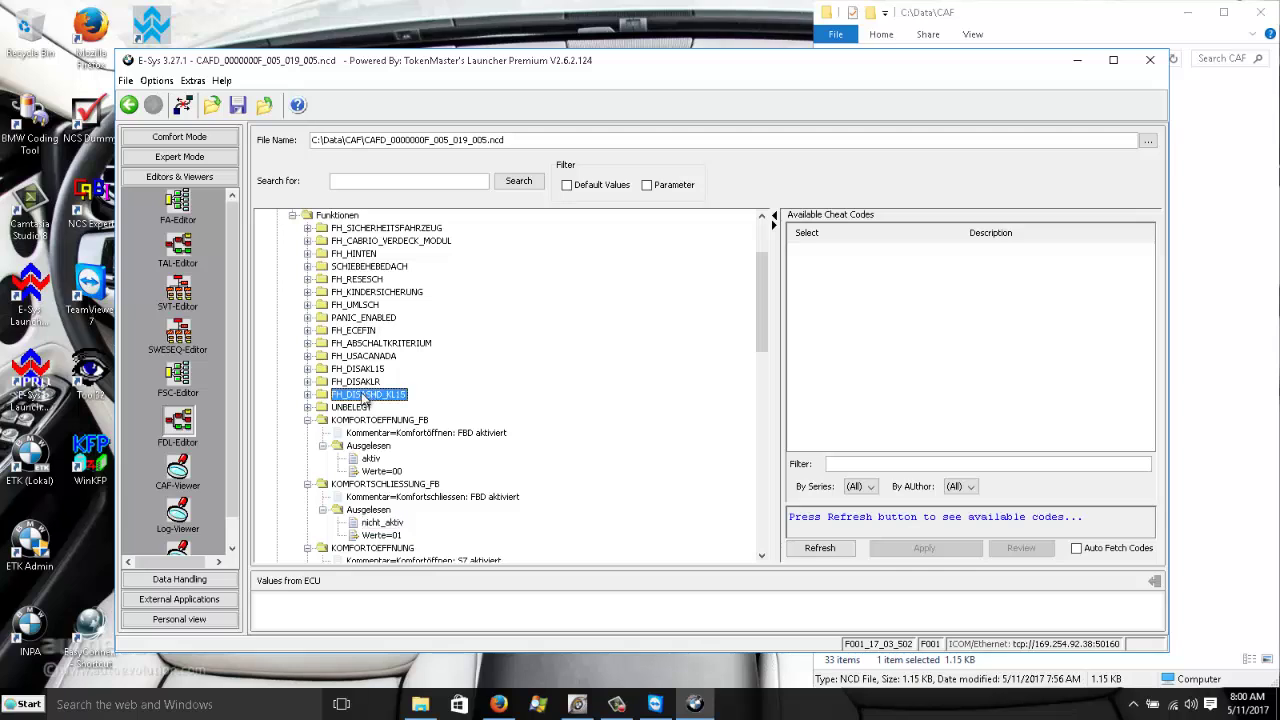
left_click(308, 395)
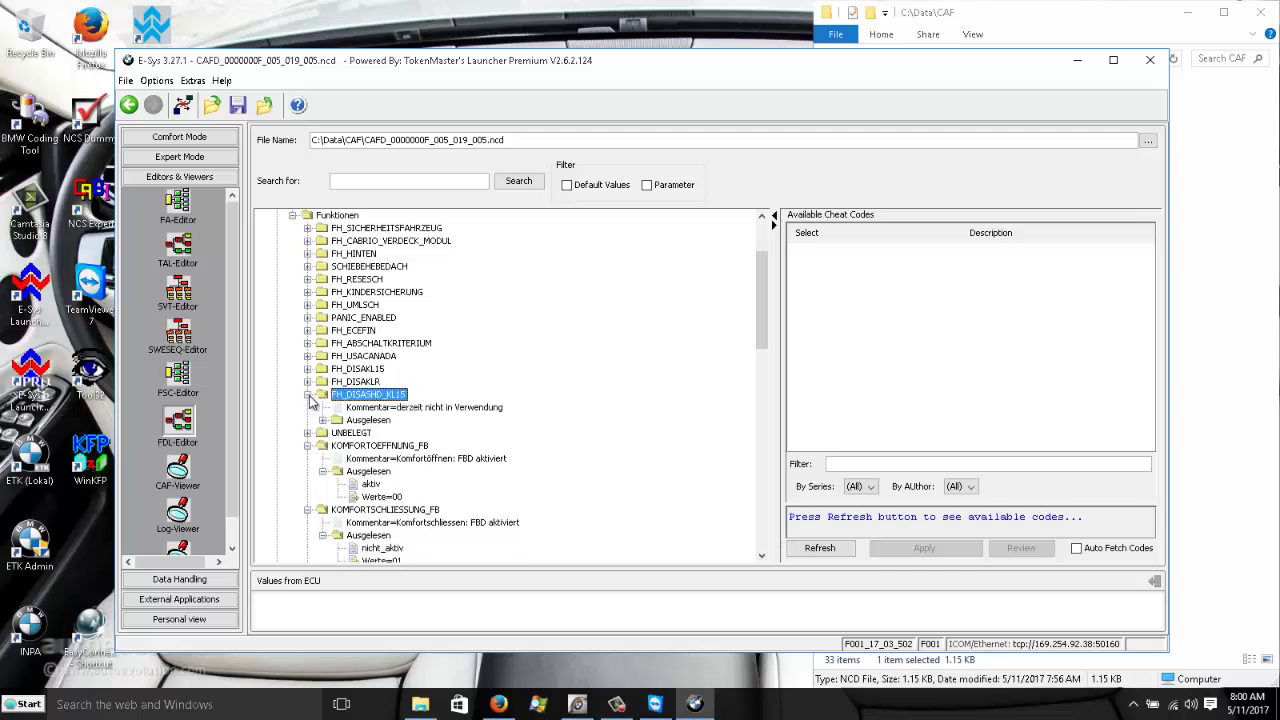
left_click(323, 420)
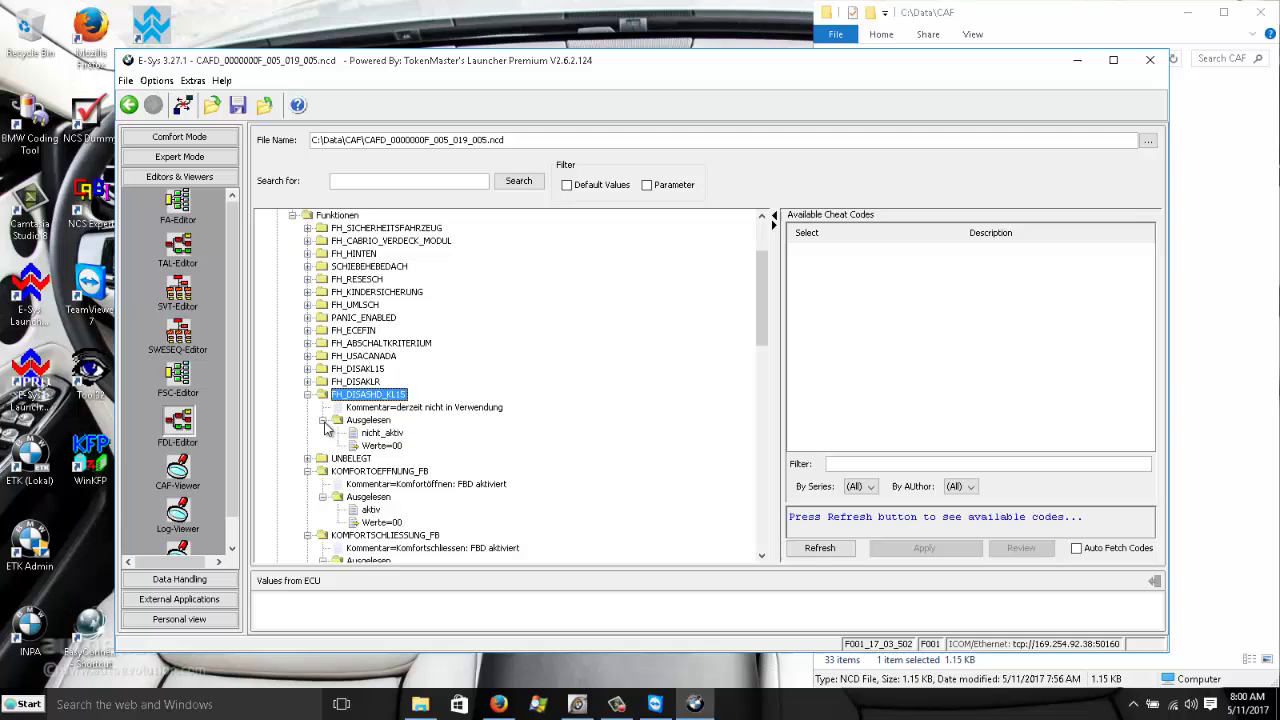
left_click(375, 434)
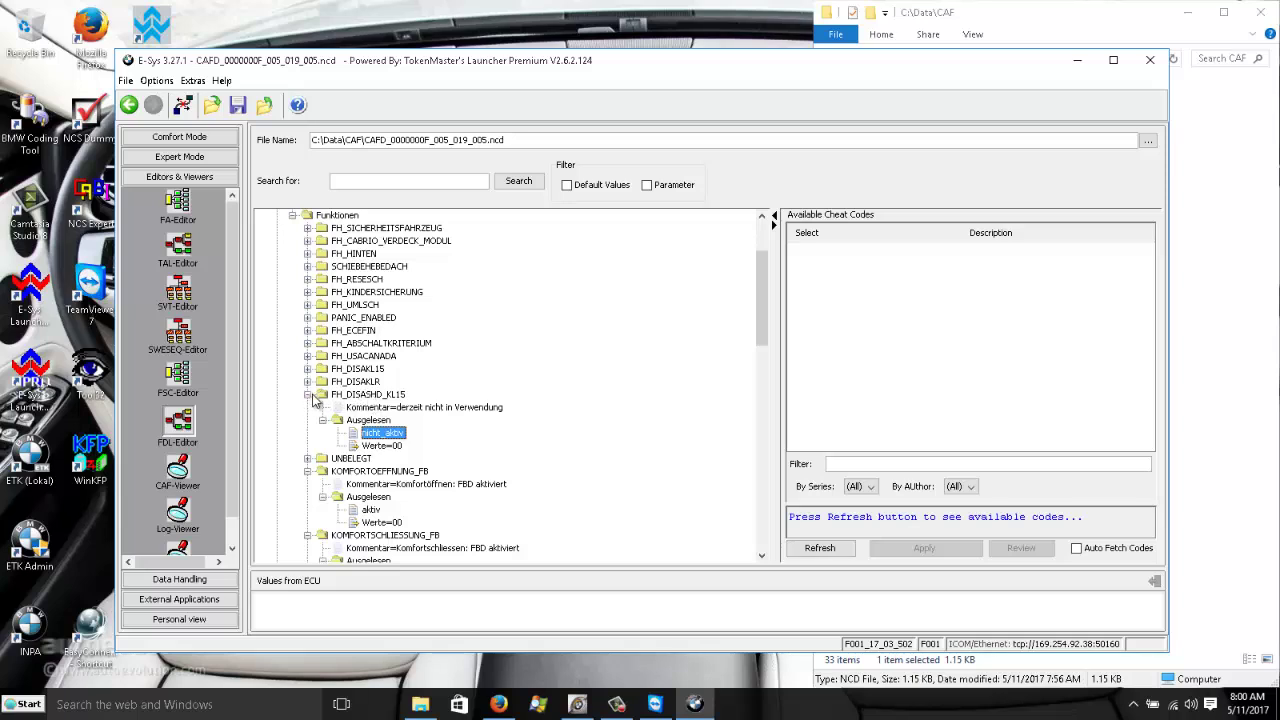
Collapse FH_DISASHD_KL15 and move down the function list to KMFRT_SCHLIESSEN.
left_click(309, 395)
scroll(352, 388, "up", 1)
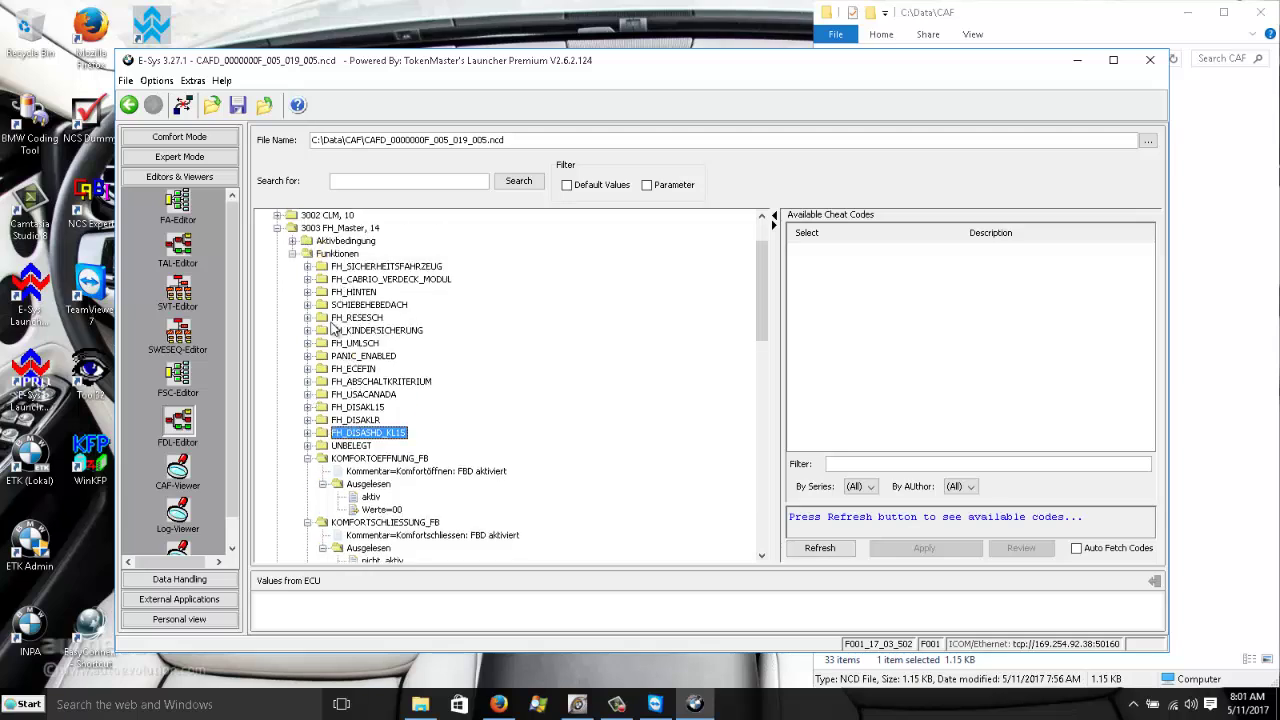
scroll(360, 368, "down", 6)
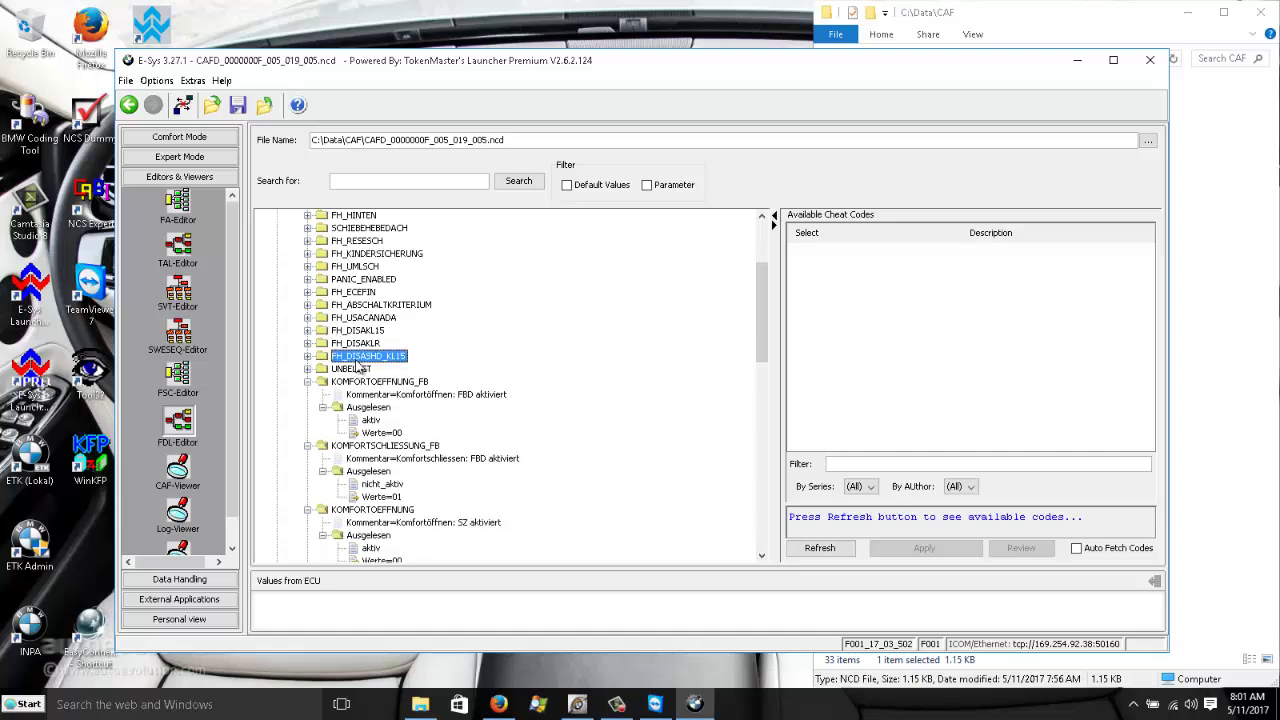
scroll(352, 374, "down", 7)
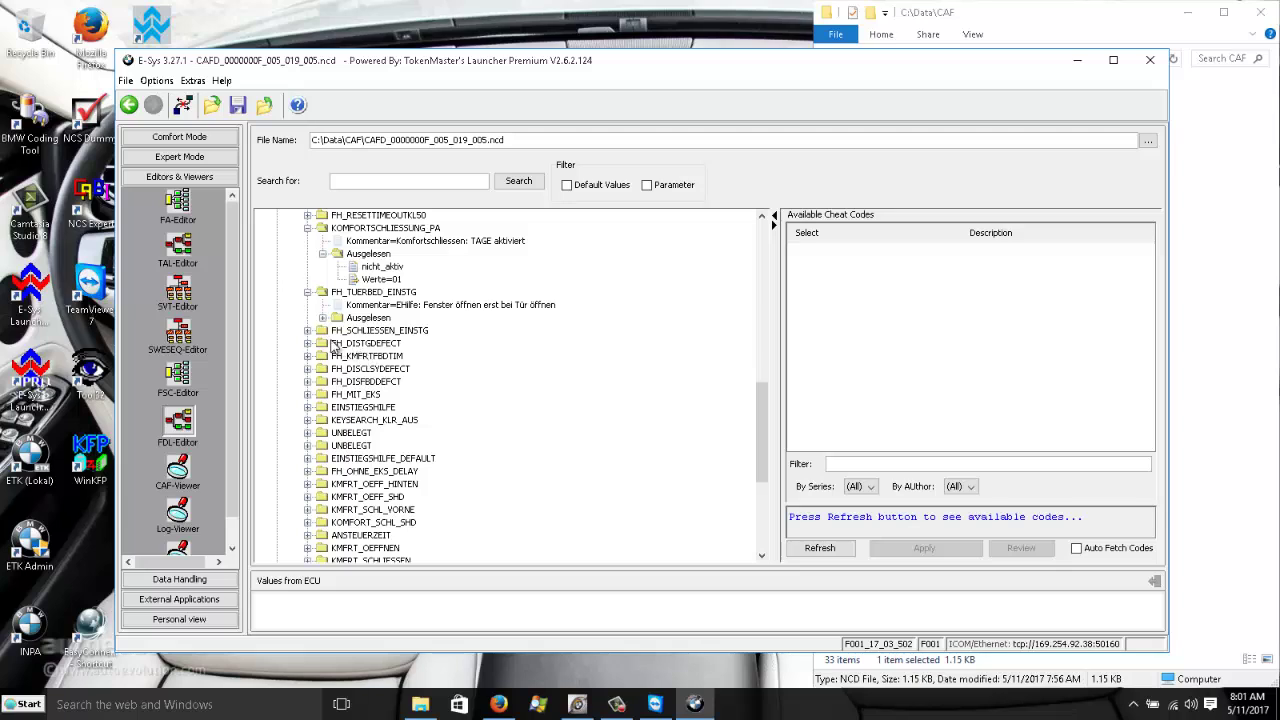
scroll(337, 341, "down", 1)
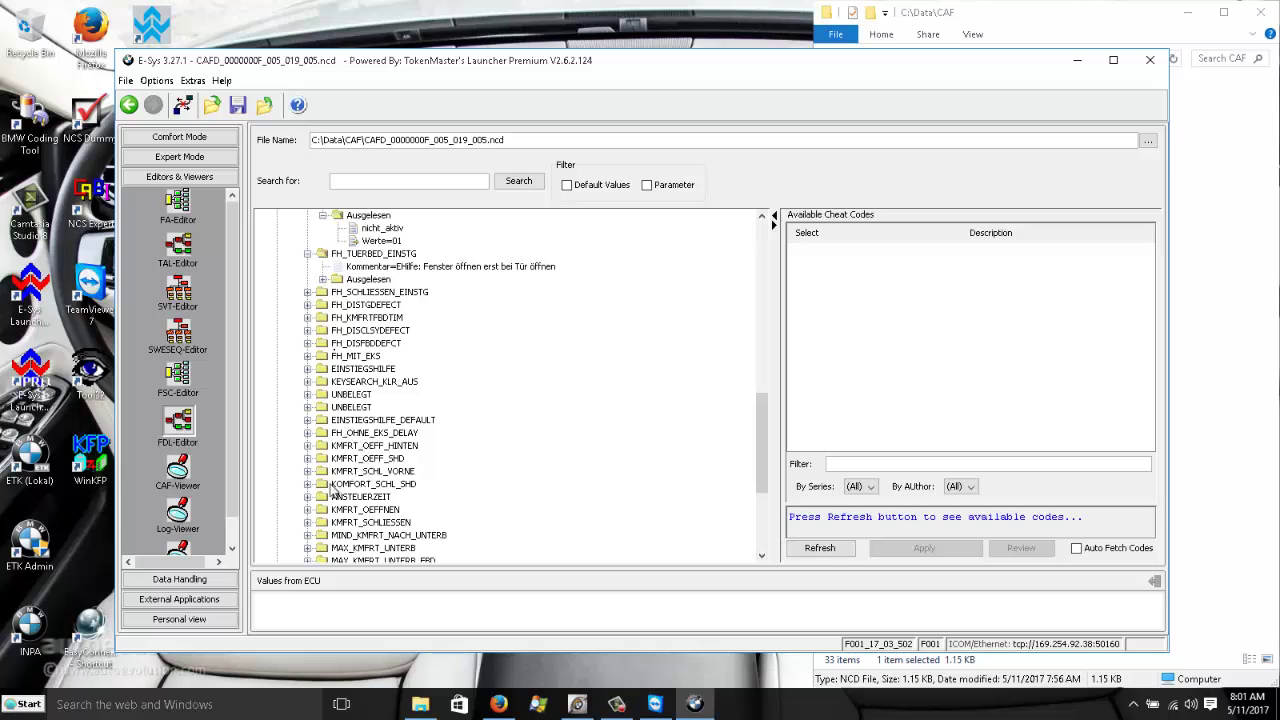
scroll(345, 480, "down", 1)
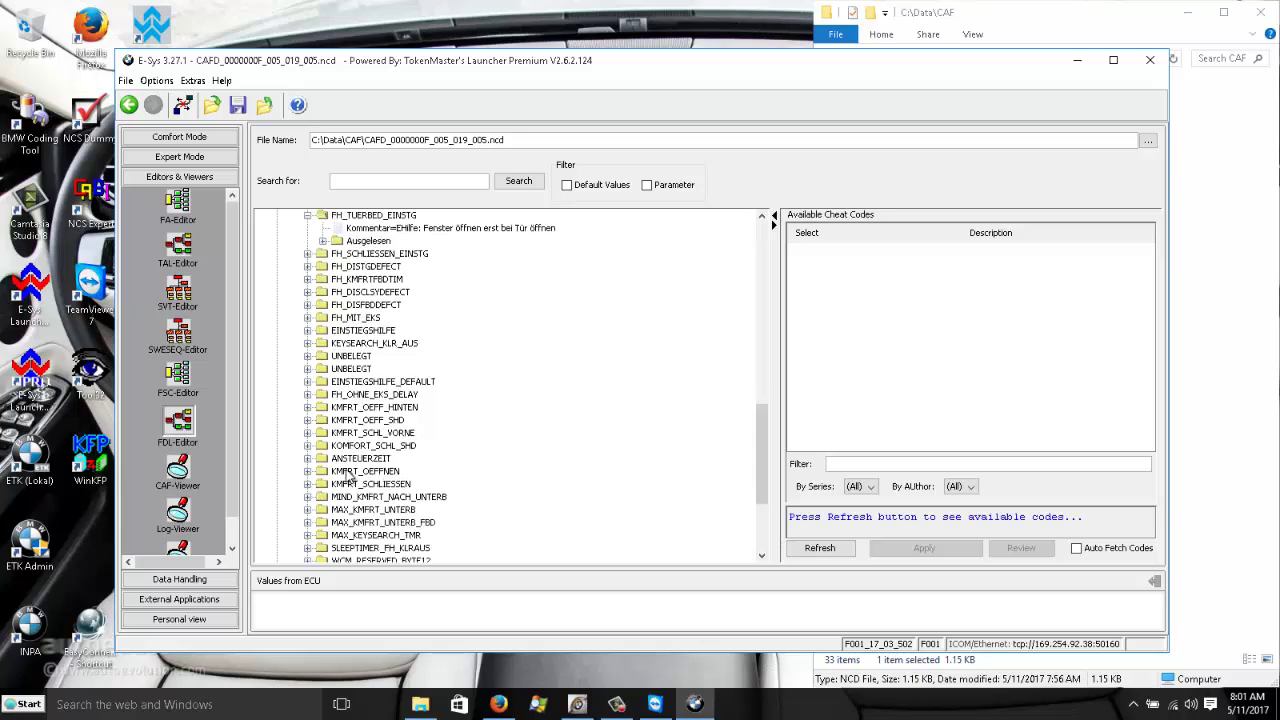
scroll(355, 465, "down", 1)
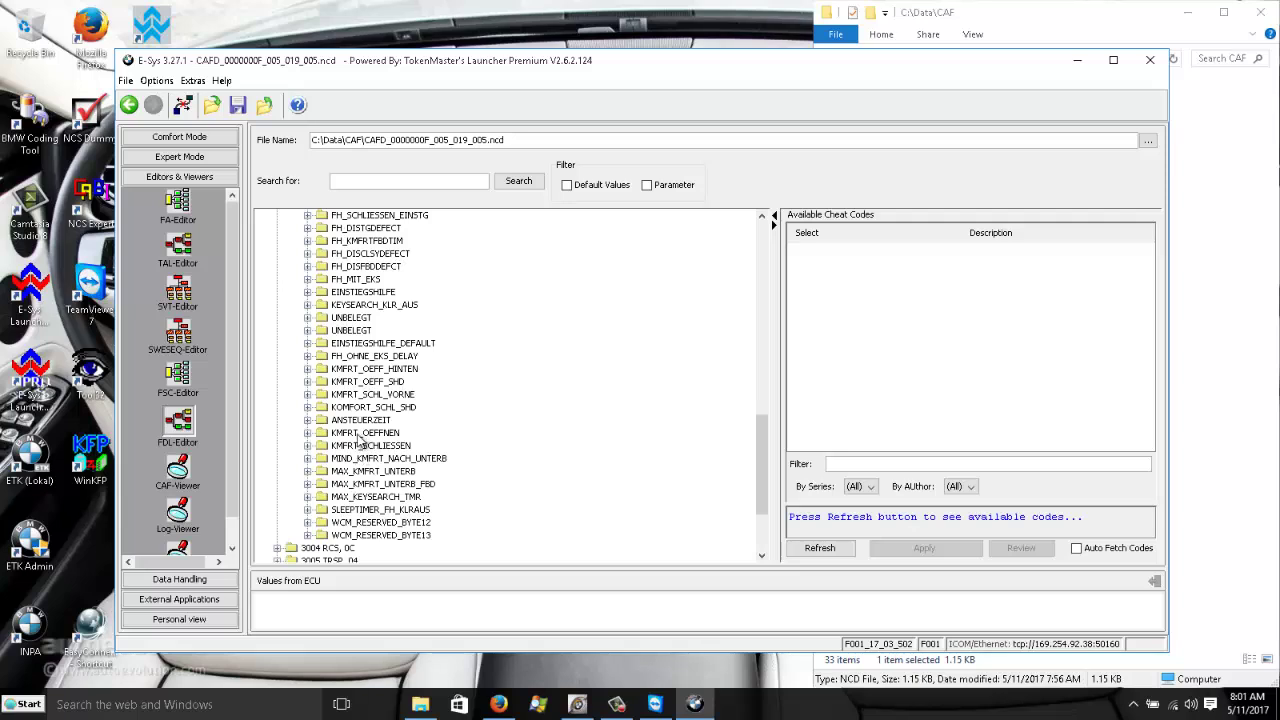
Expand KMFRT_SCHLIESSEN's Ausgelesen node to view wert_01 with Werte=0F.
left_click(308, 446)
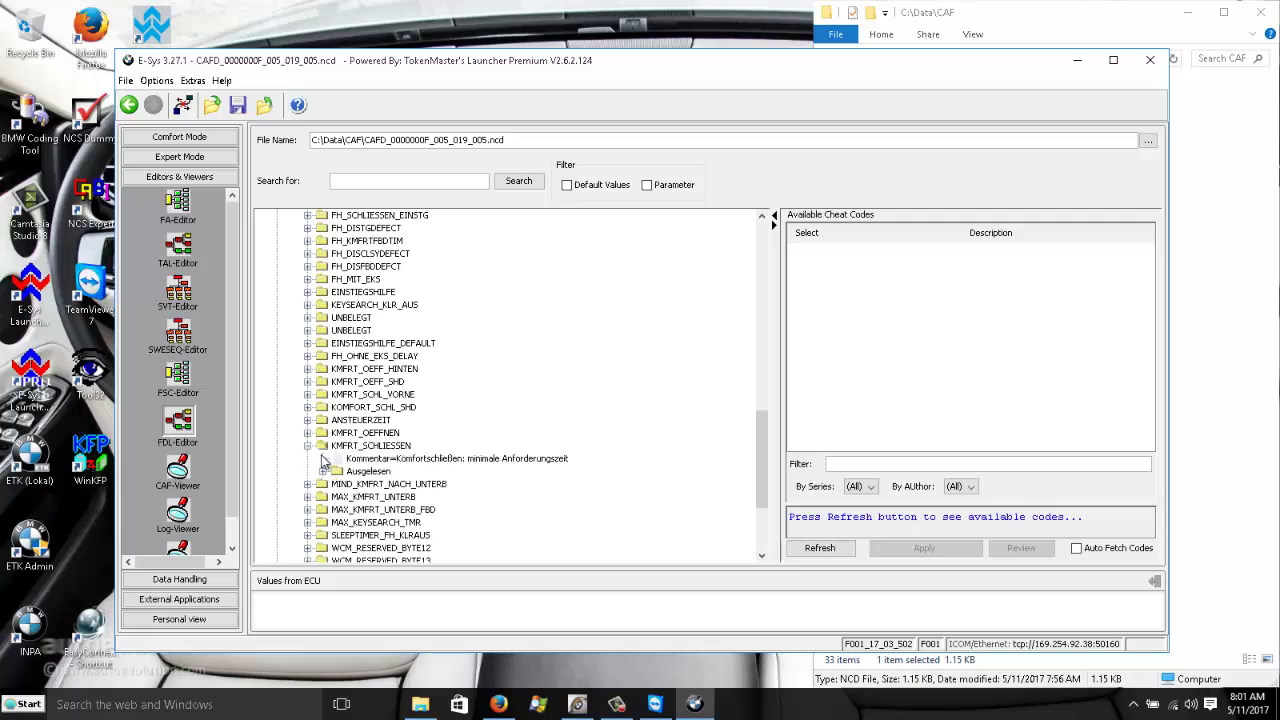
left_click(323, 471)
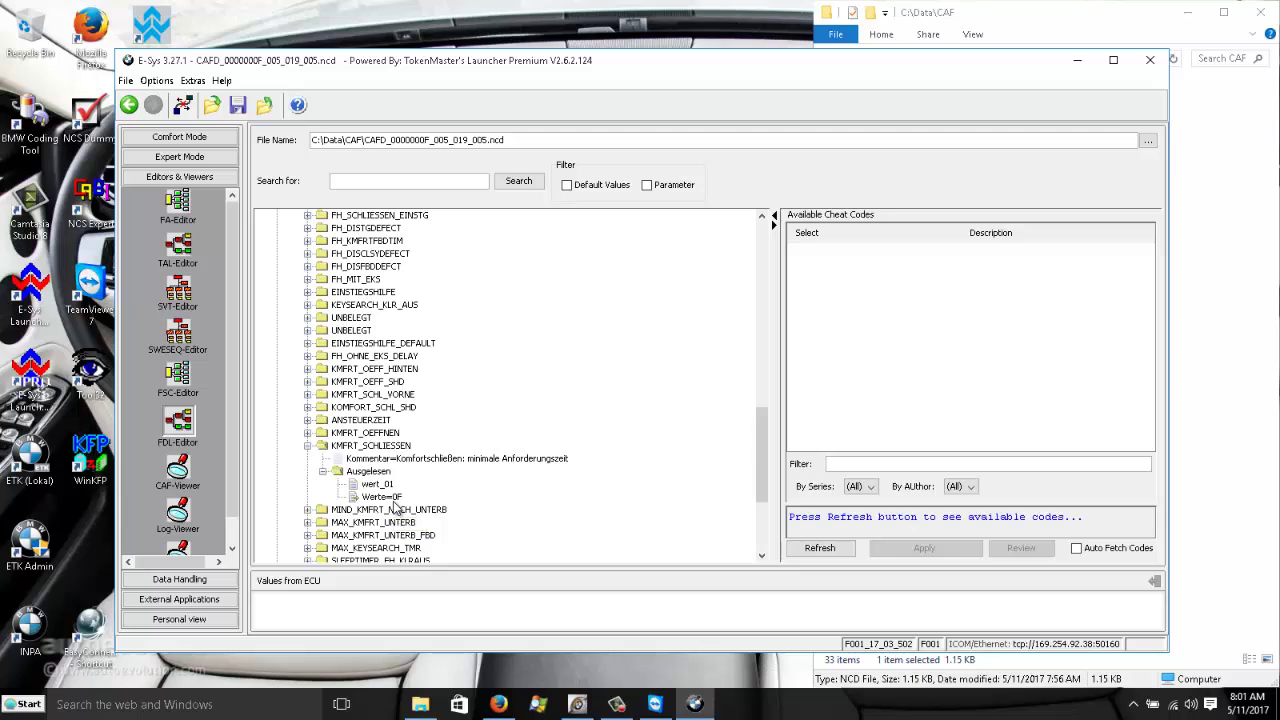
left_click(393, 500)
left_click(357, 434)
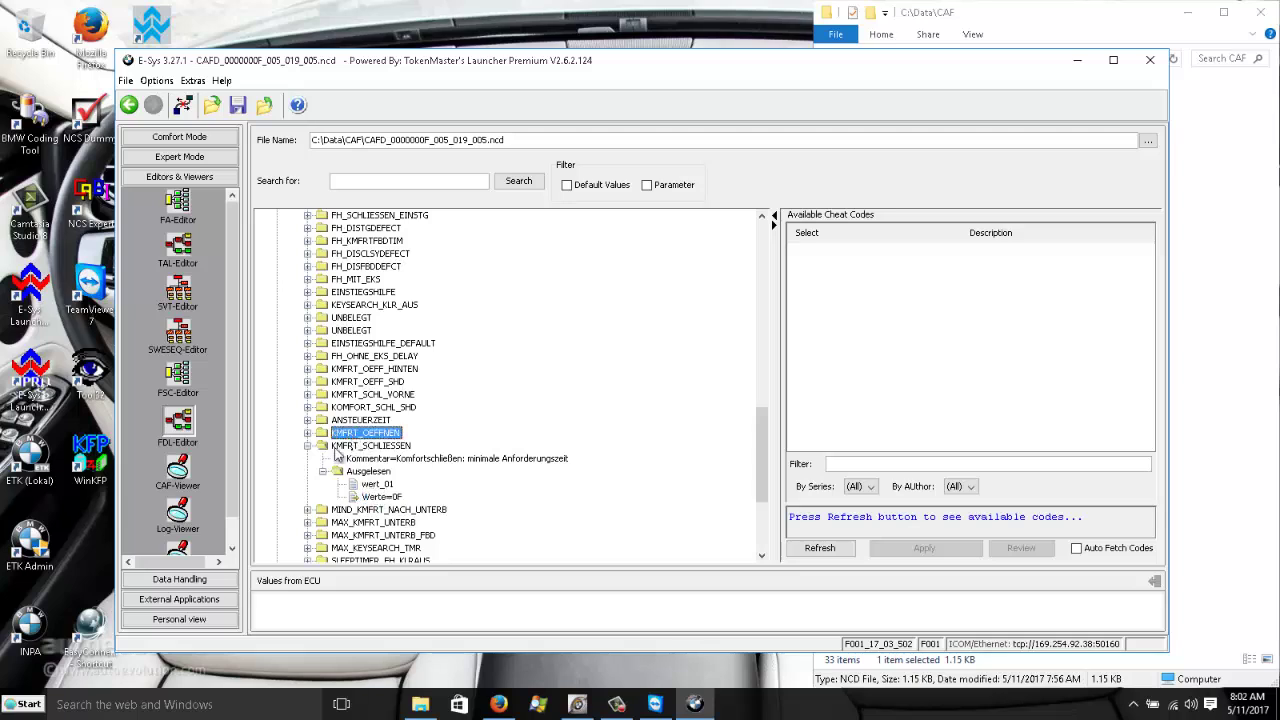
Show KMFRT_OEFFNEN's read-out wert_01 (Werte=19), then expand KMFRT_OEFF_SHD.
left_click(307, 433)
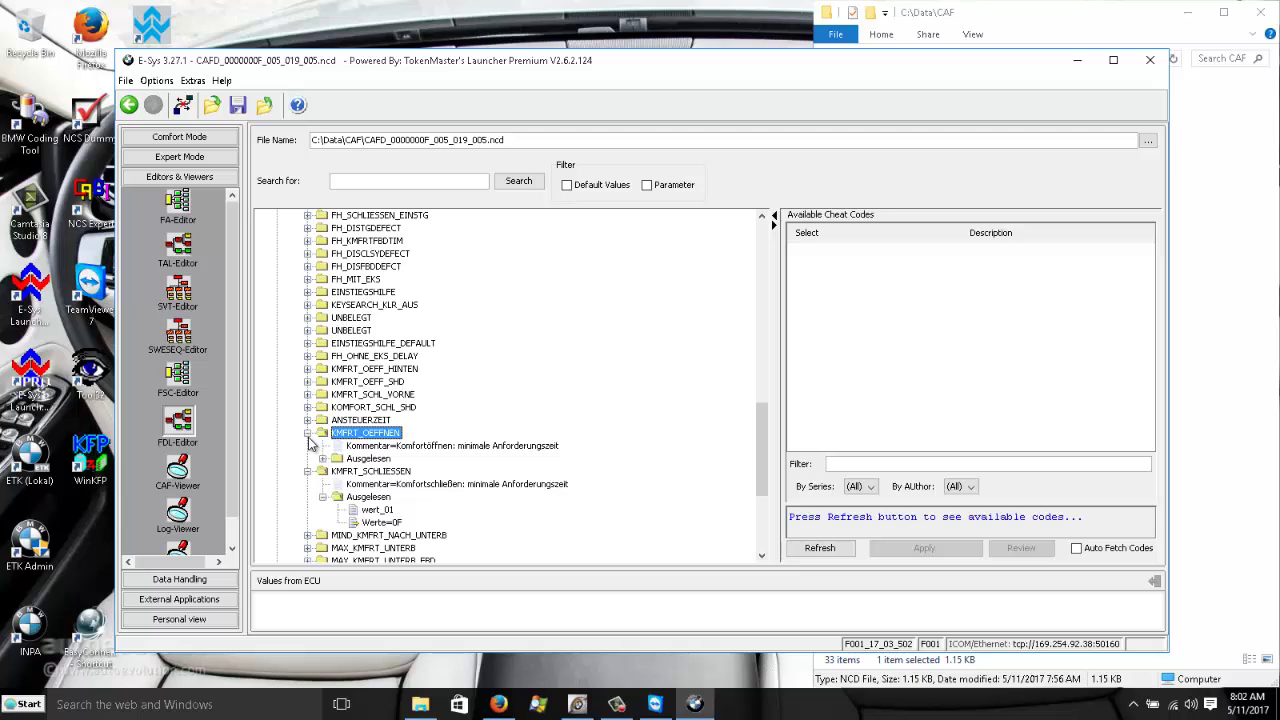
left_click(322, 458)
left_click(382, 484)
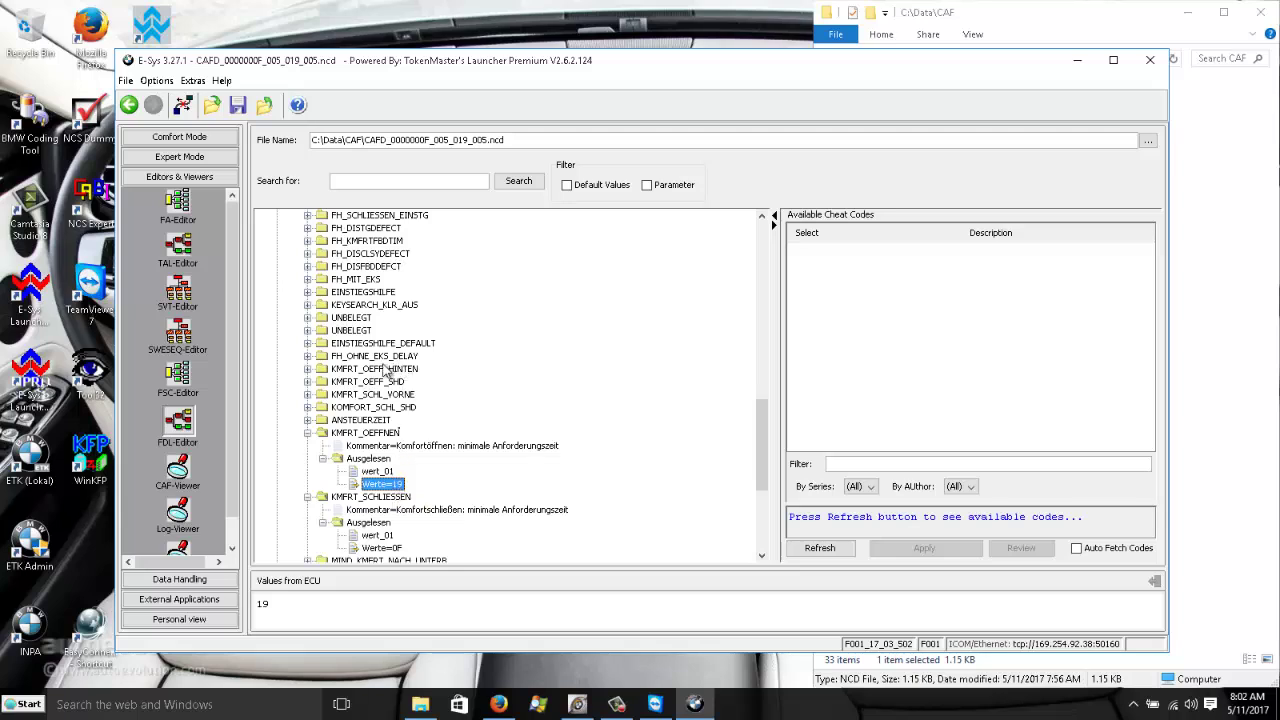
left_click(308, 382)
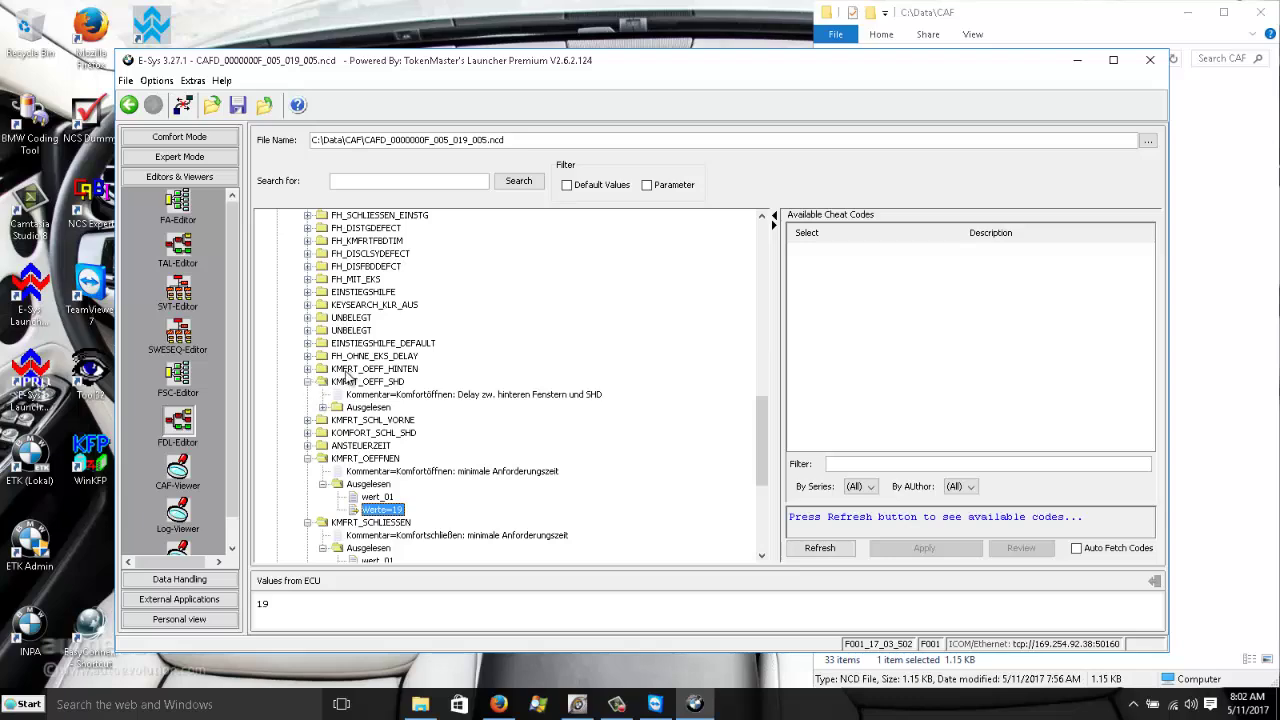
Edit KOMFORTSCHLIESSUNG_PA's Ausgelesen value to aktiv (Werte=00) from the dropdown.
scroll(328, 368, "down", 1)
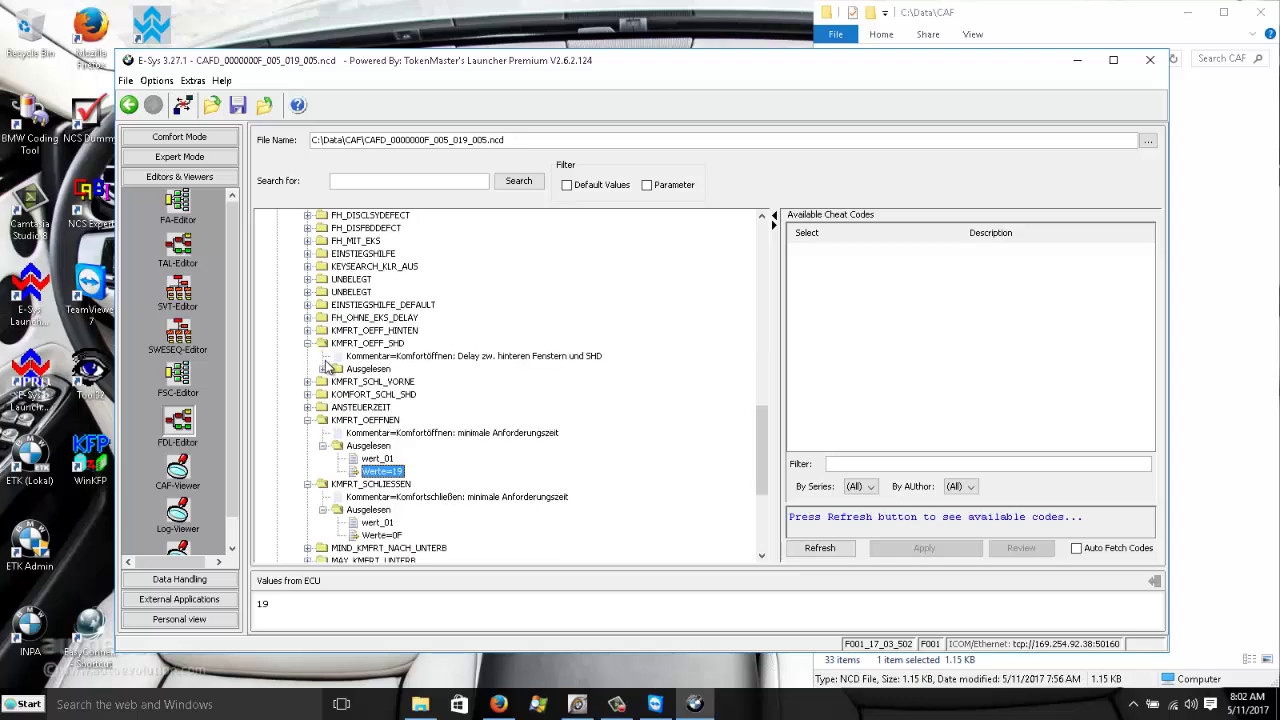
scroll(328, 368, "down", 5)
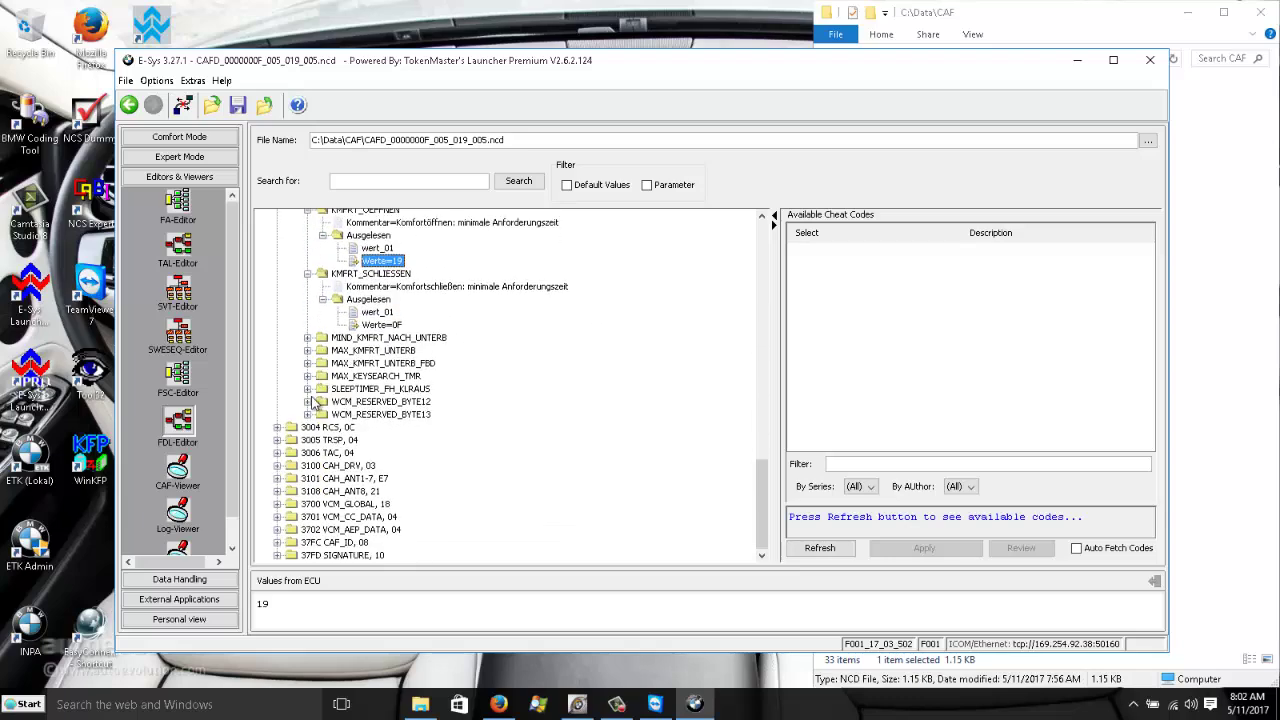
scroll(366, 345, "up", 8)
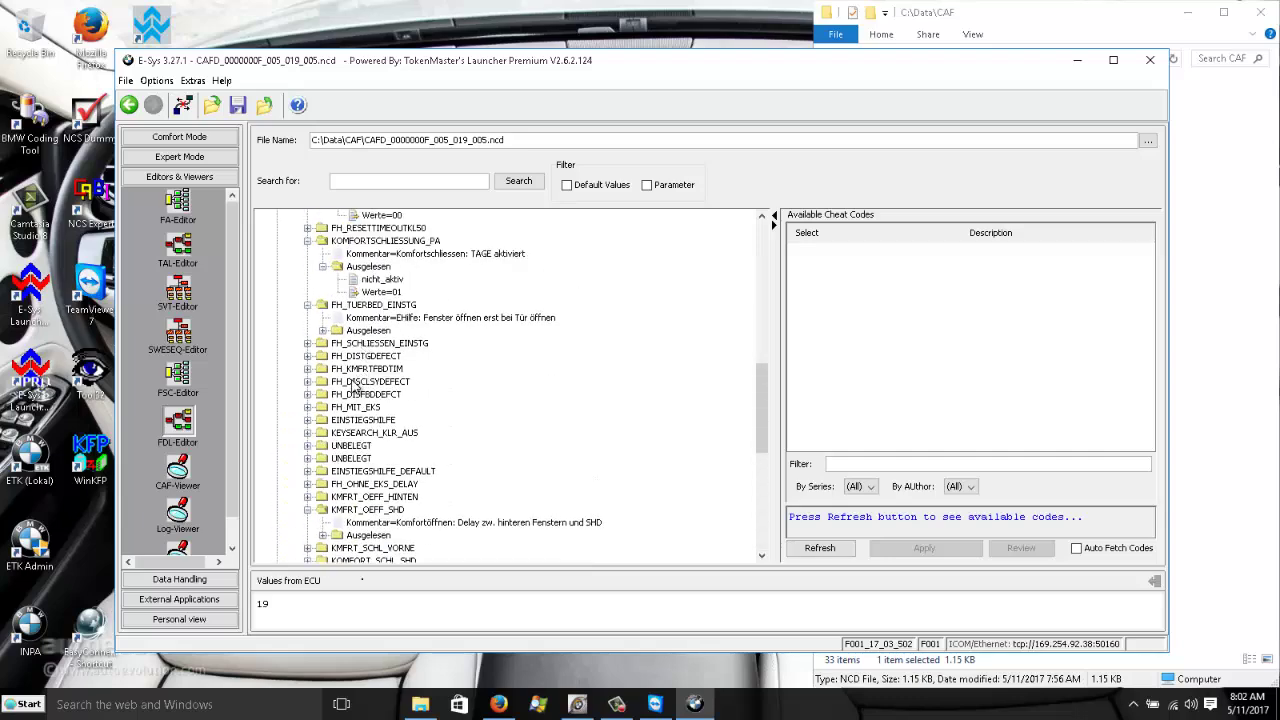
scroll(352, 385, "up", 10)
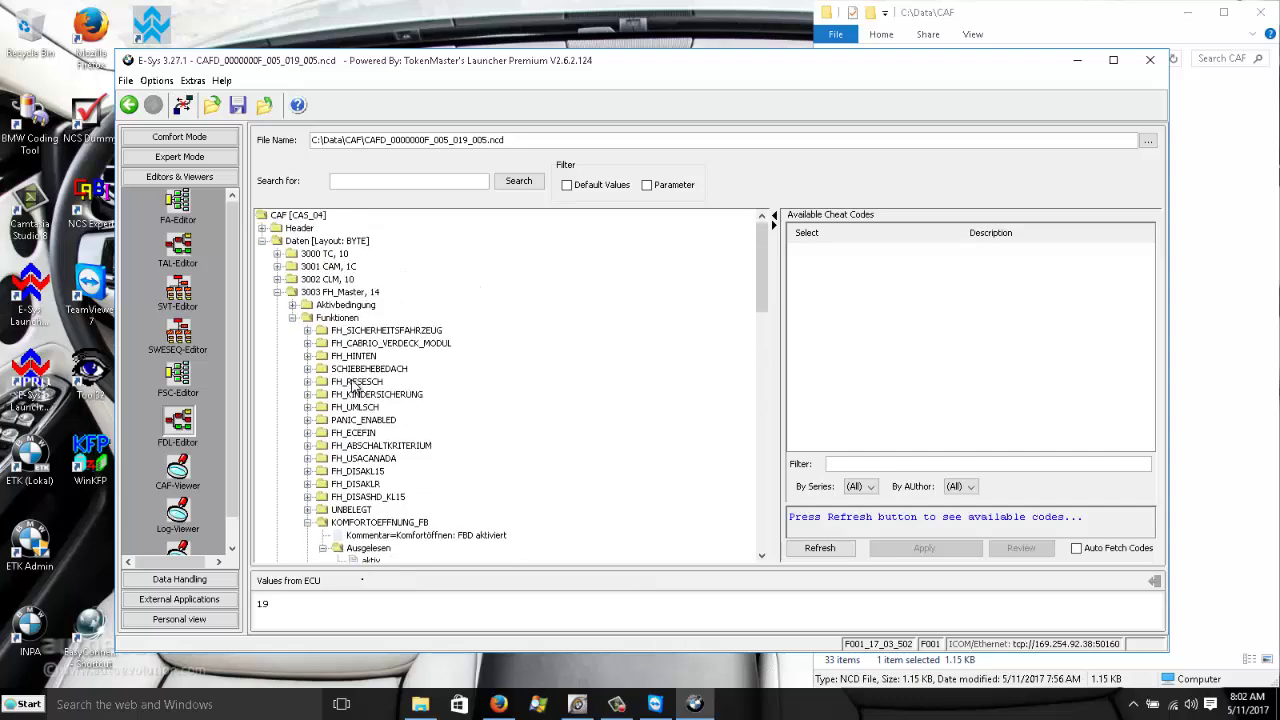
scroll(352, 385, "down", 7)
scroll(352, 385, "down", 6)
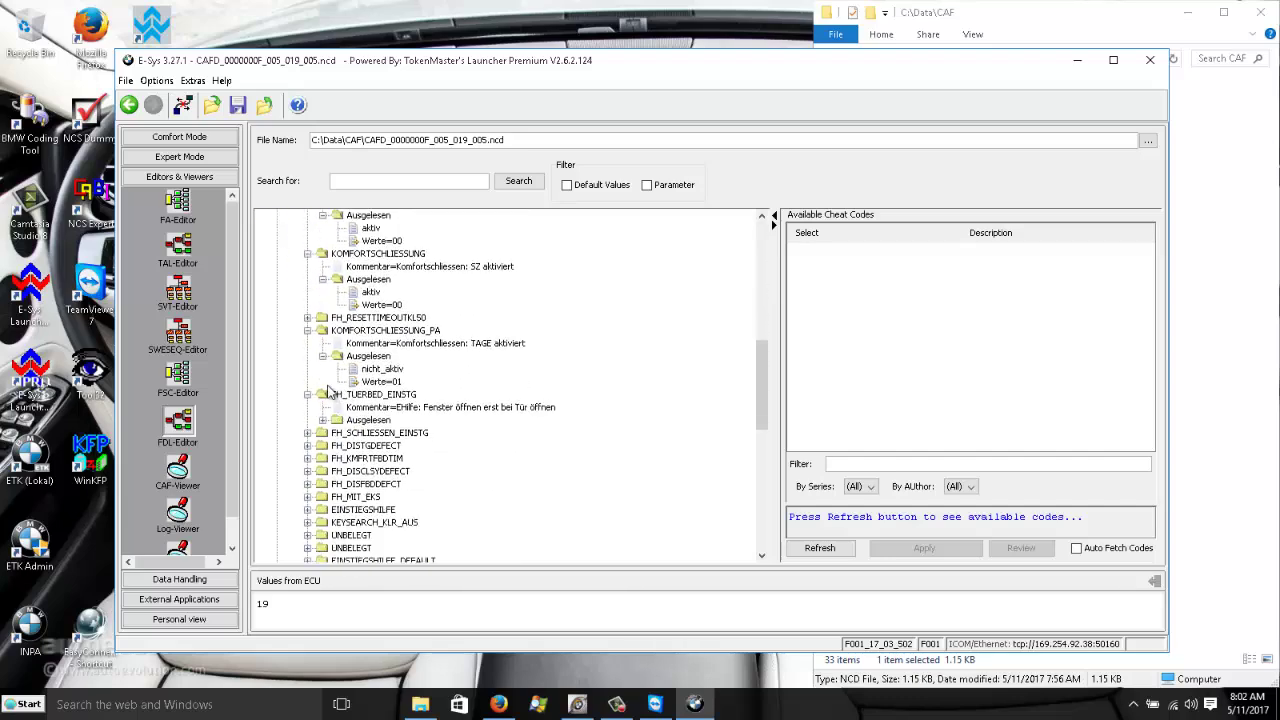
left_click(376, 369)
right_click(387, 368)
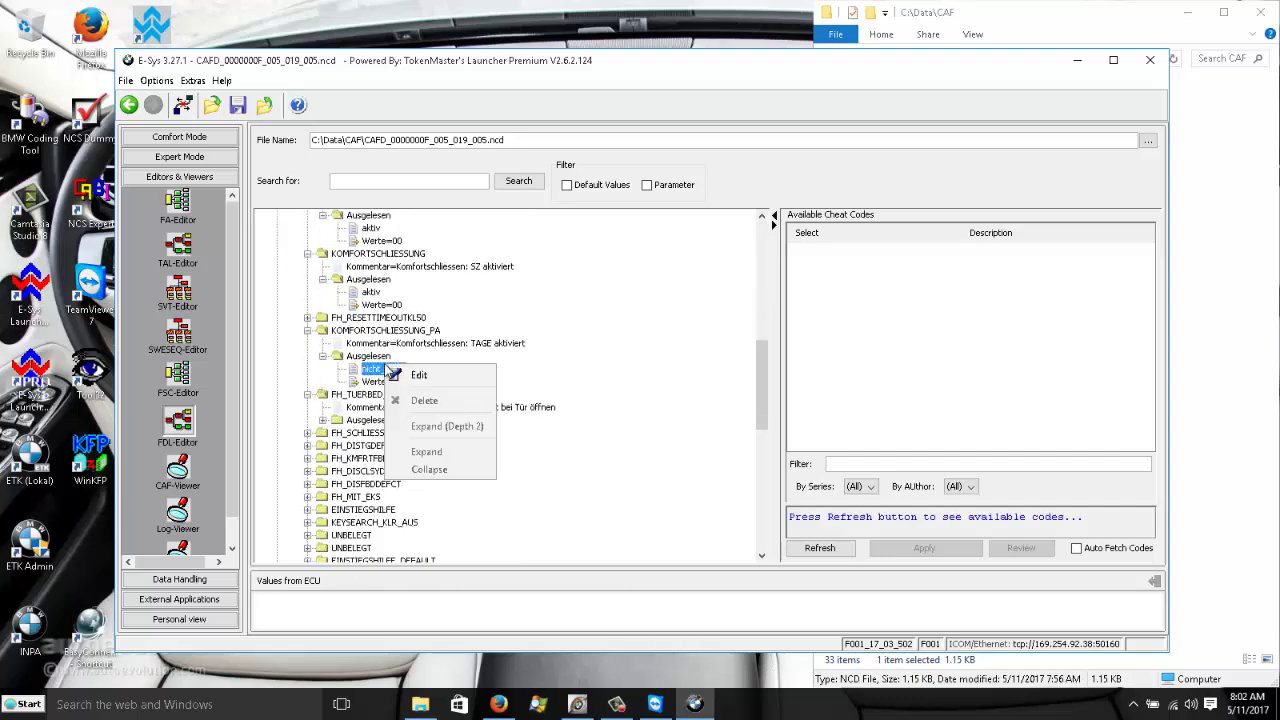
left_click(420, 376)
left_click(416, 369)
left_click(397, 395)
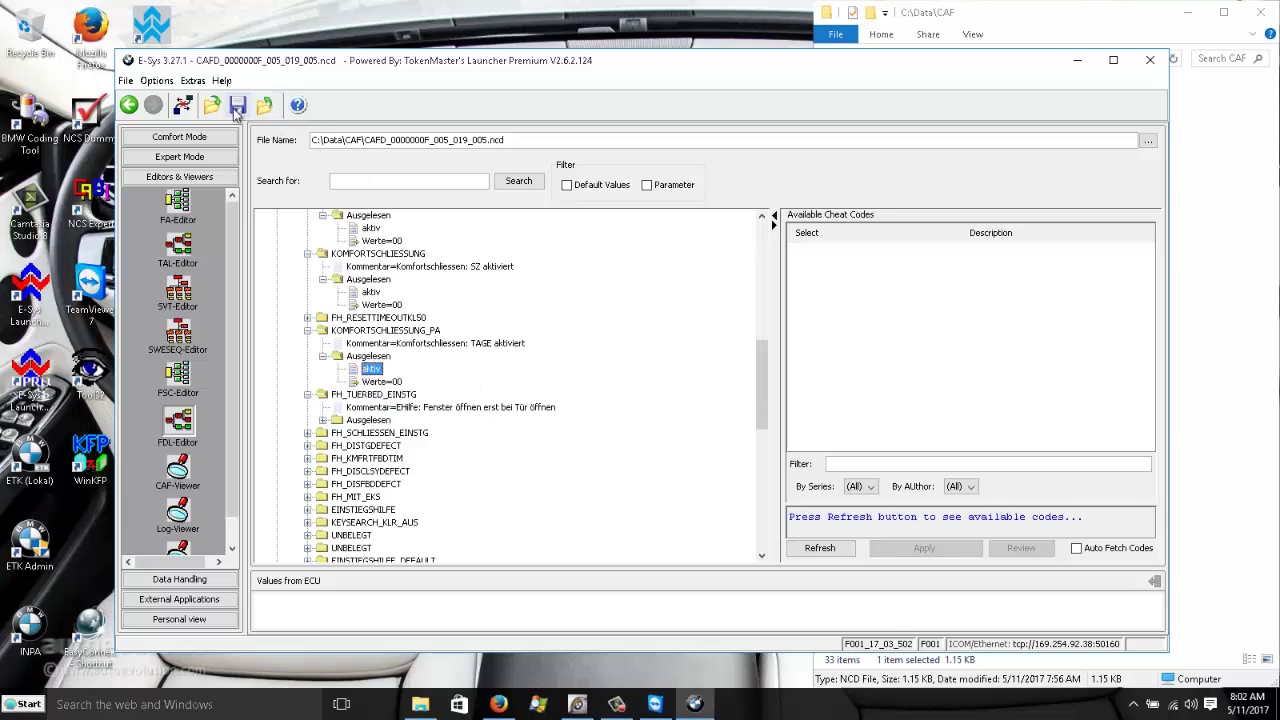
Exit the FDL editor declining to save, then activate the FA under FAList.
left_click(130, 106)
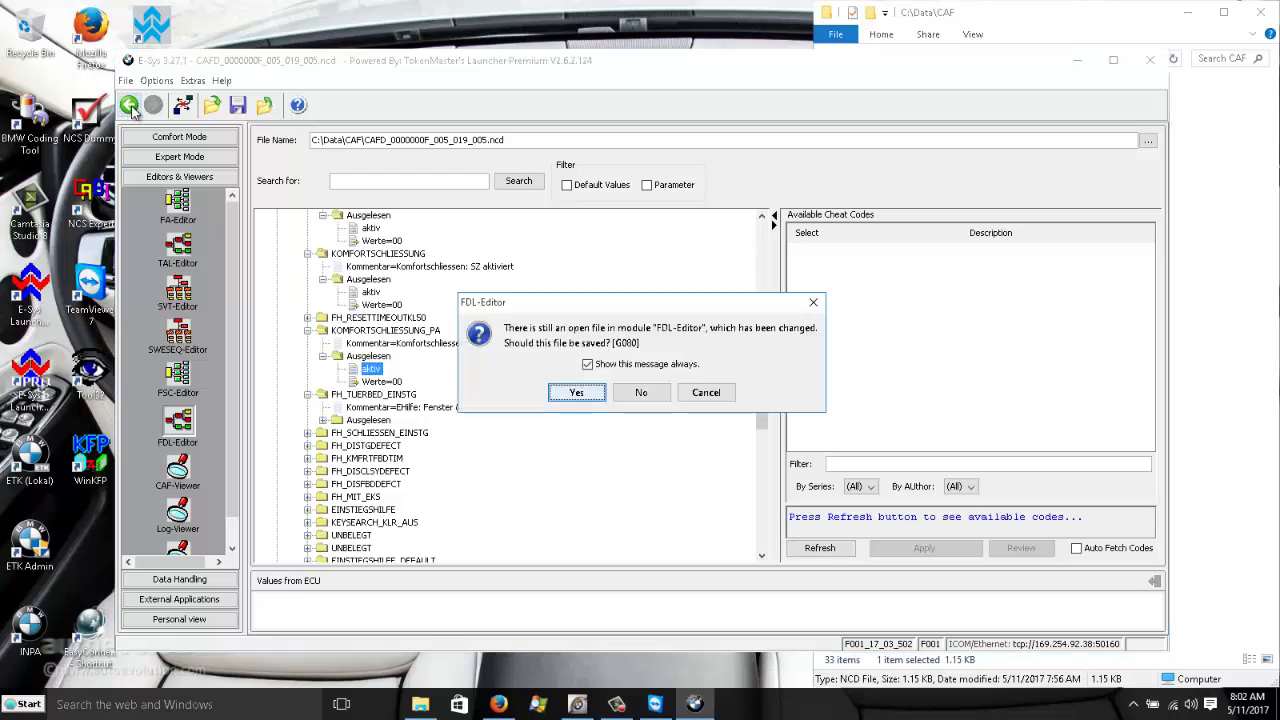
left_click(662, 395)
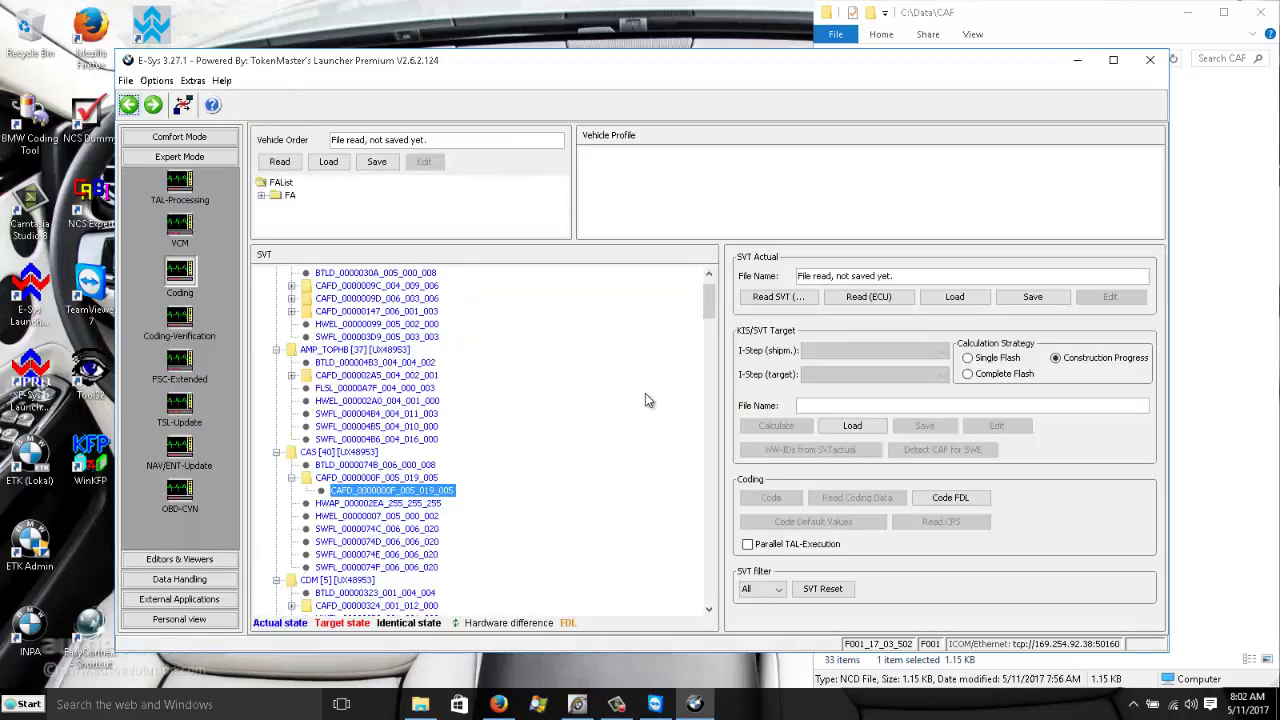
right_click(289, 196)
left_click(305, 204)
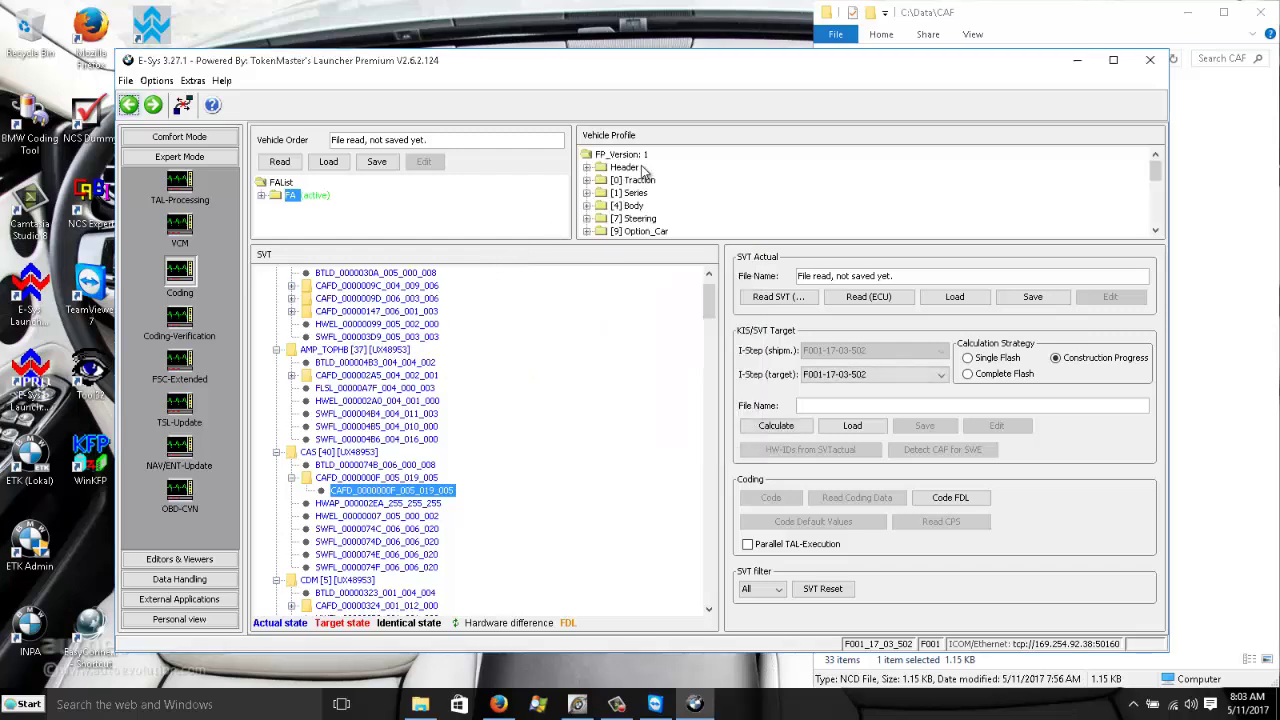
Expand the vehicle profile Header and inspect its Date, Time, VINLONG and Baureihenverbund entries.
left_click(588, 180)
left_click(587, 167)
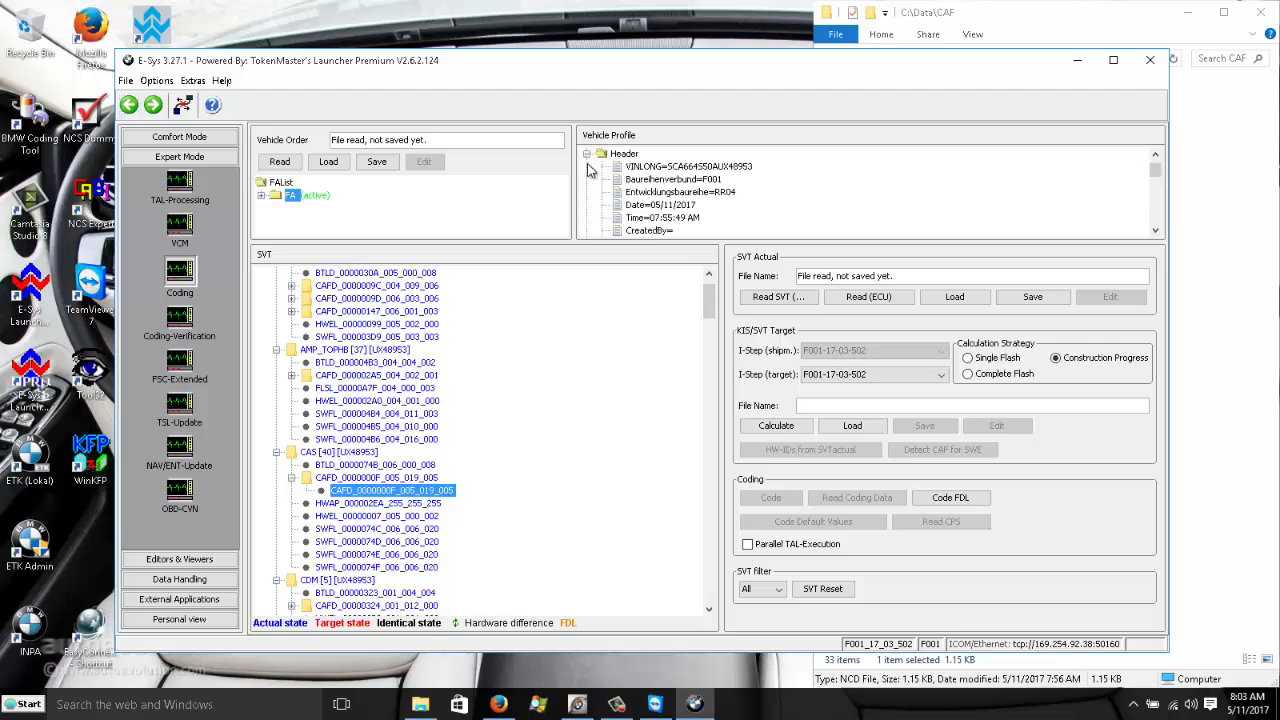
scroll(648, 203, "down", 1)
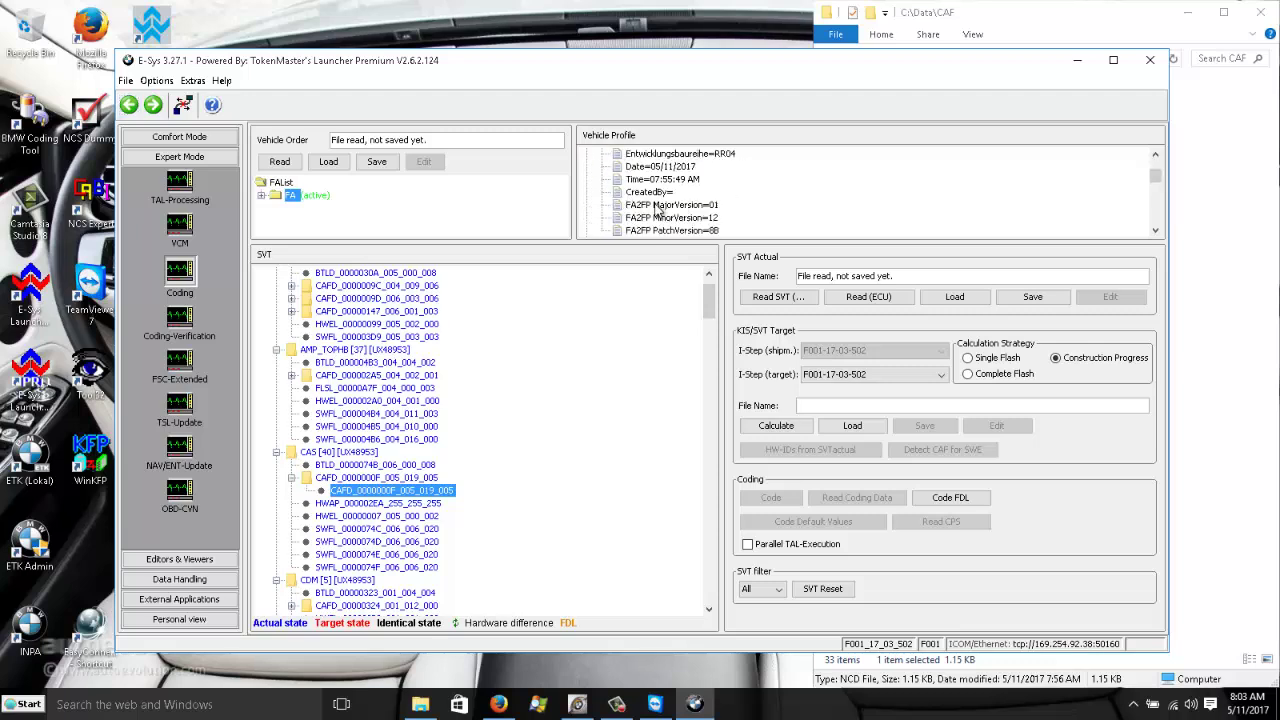
scroll(660, 210, "up", 1)
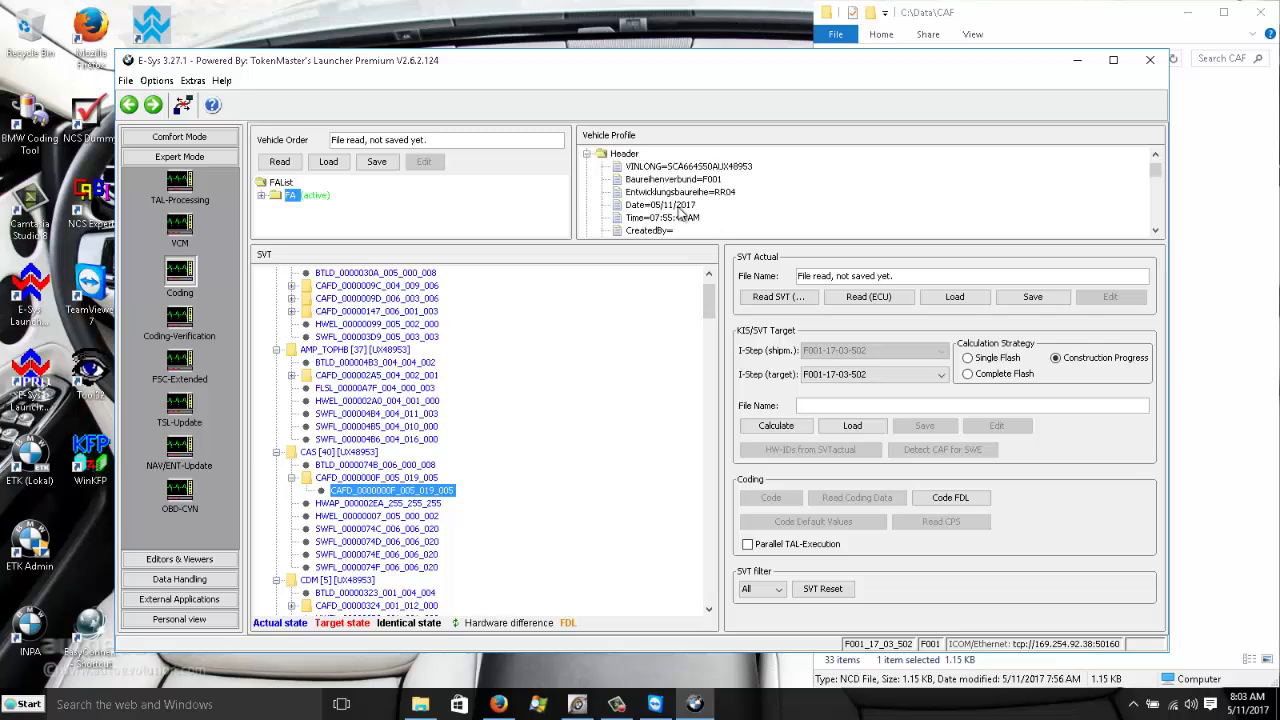
left_click(670, 206)
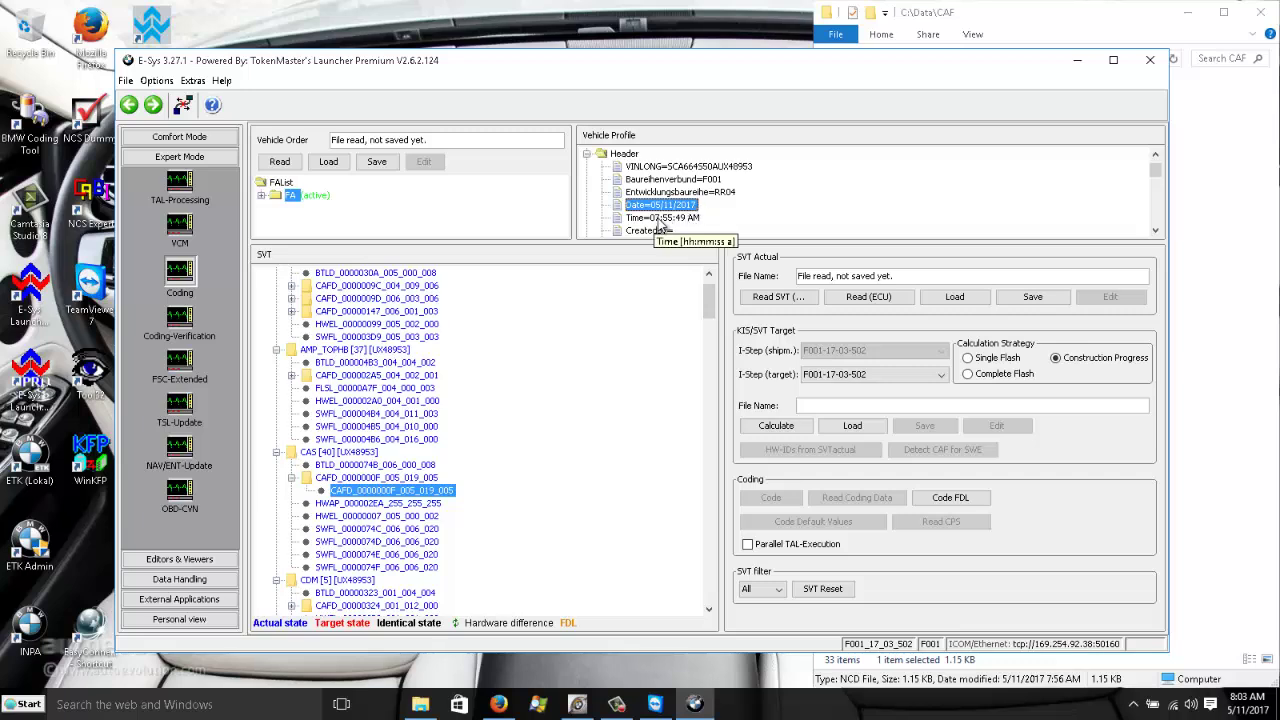
left_click(680, 218)
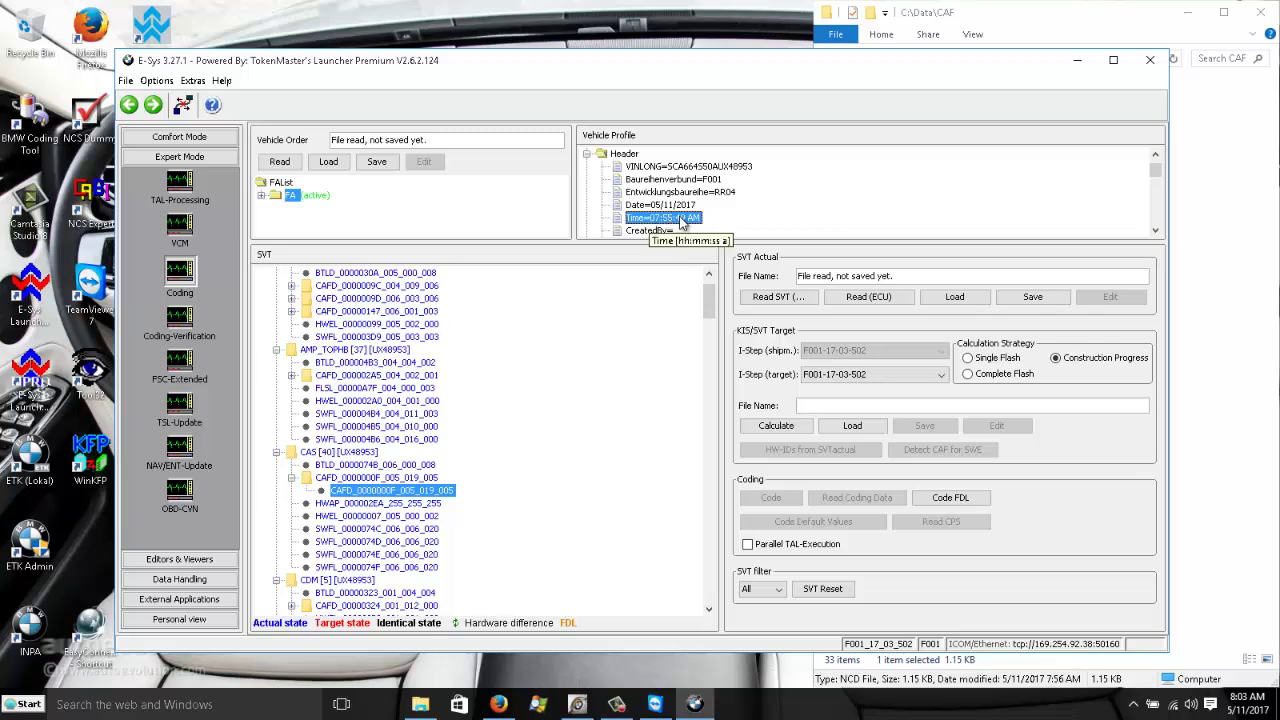
left_click(706, 168)
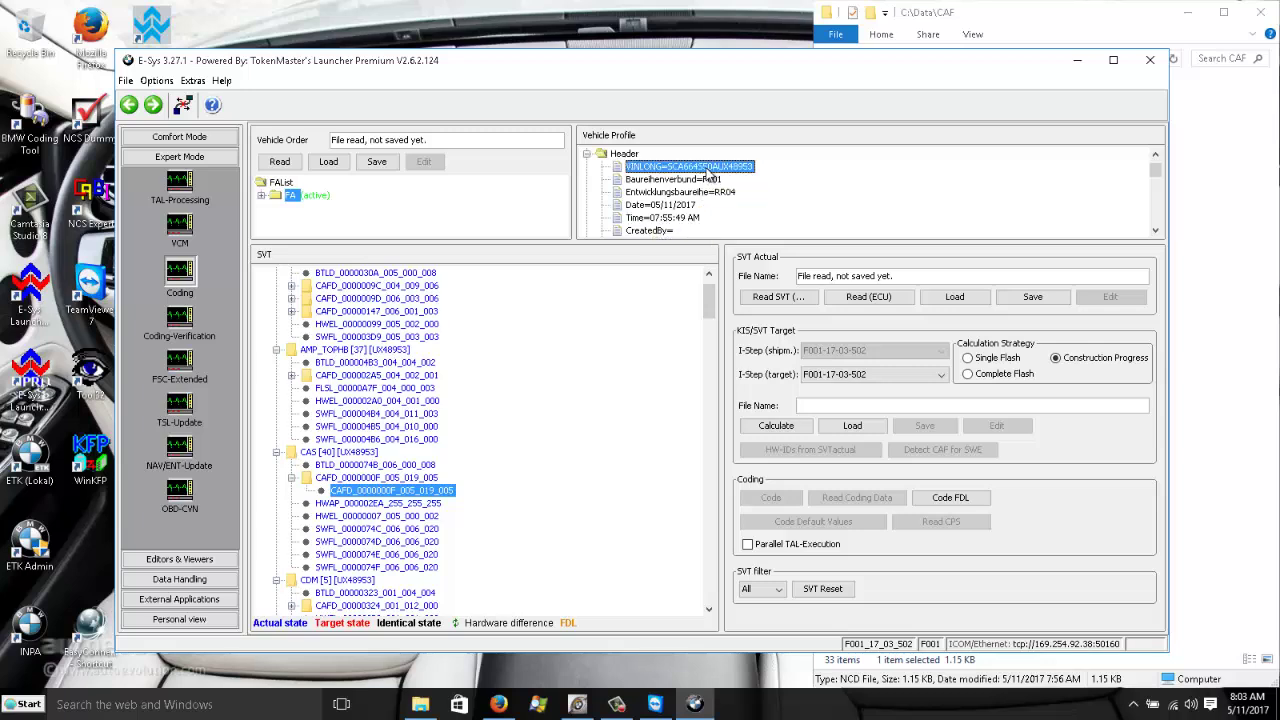
left_click(676, 180)
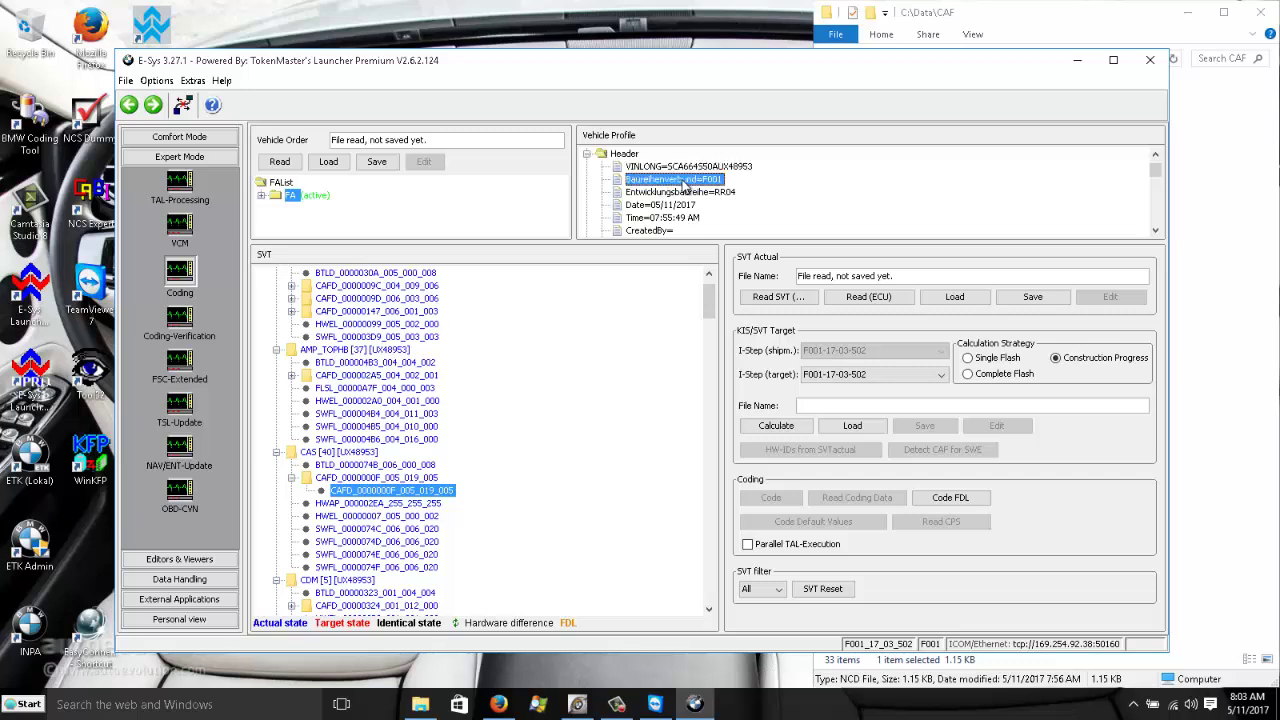
left_click(670, 167)
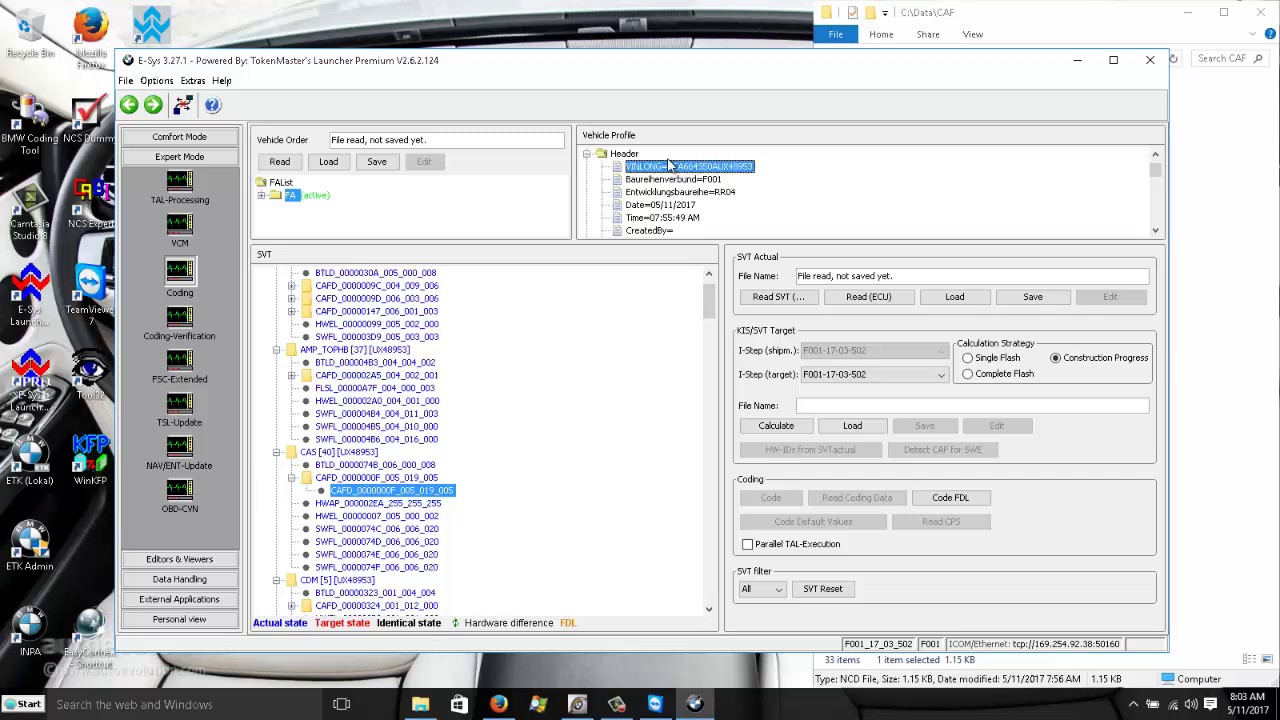
Save the vehicle order into a new FA folder named 'Rolls Royce RR4 2010 Vin' plus the car's VIN.
left_click(377, 163)
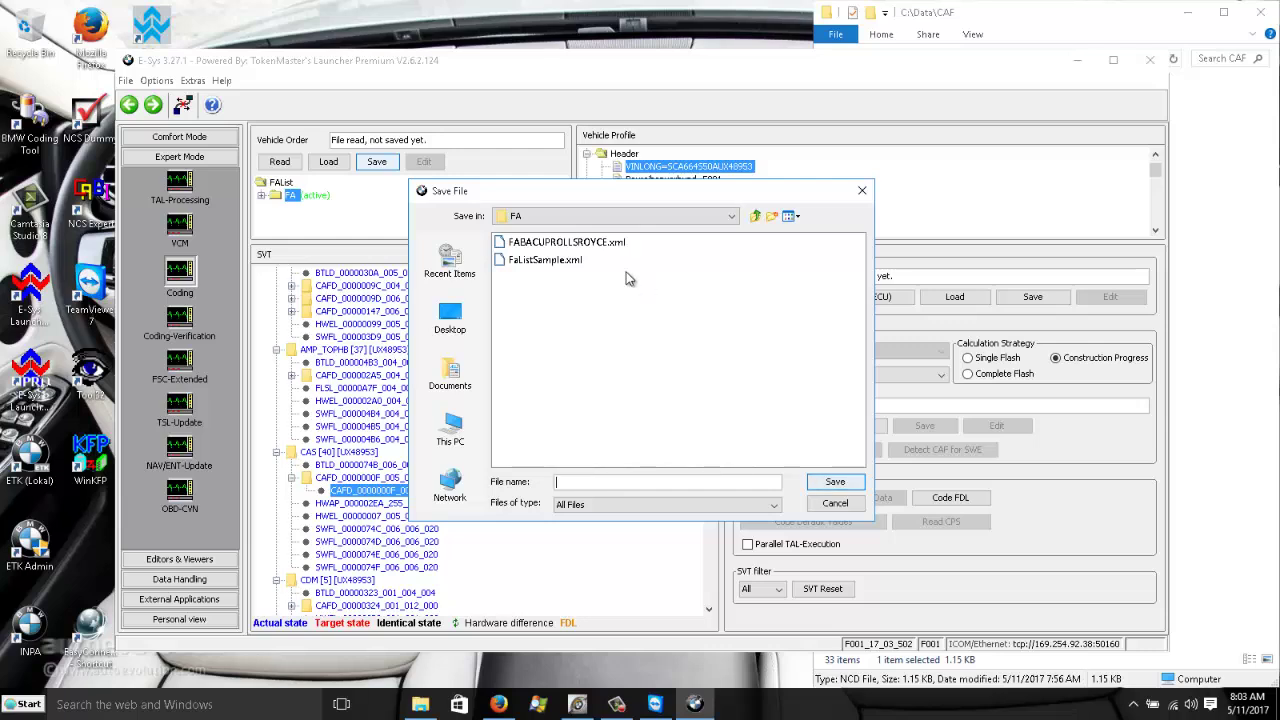
left_click(771, 216)
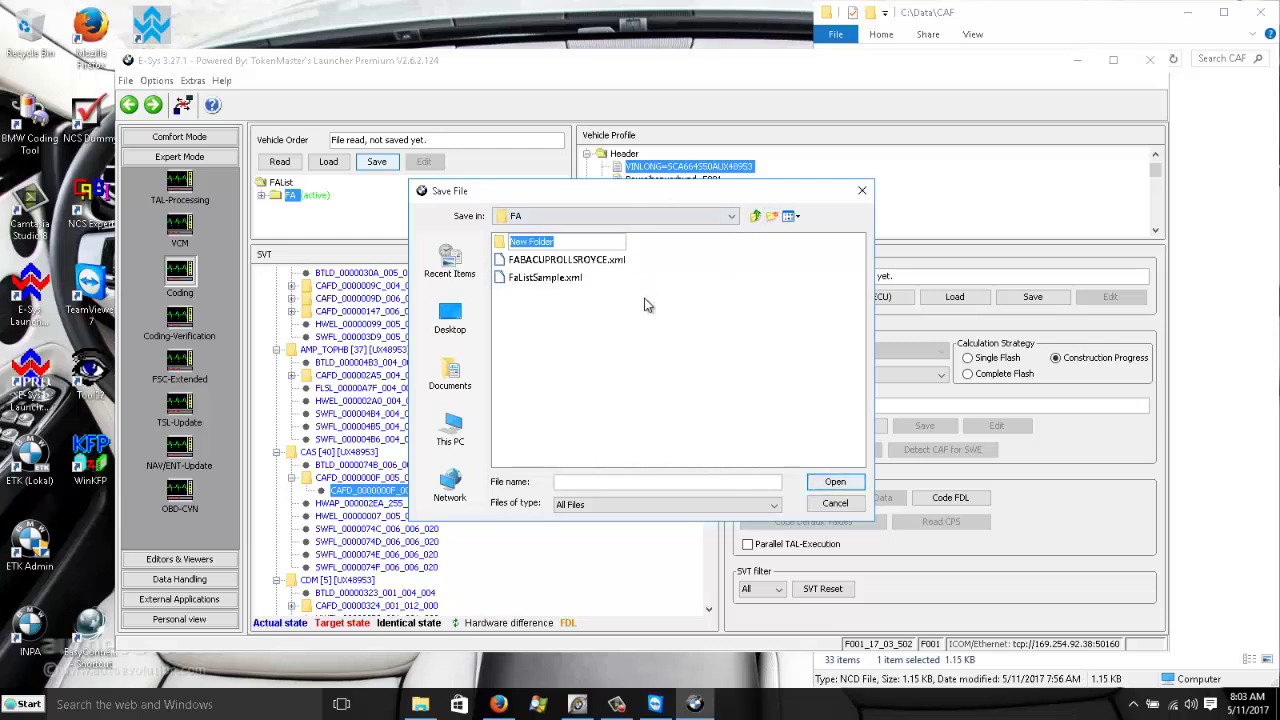
type("Rolls Royce R")
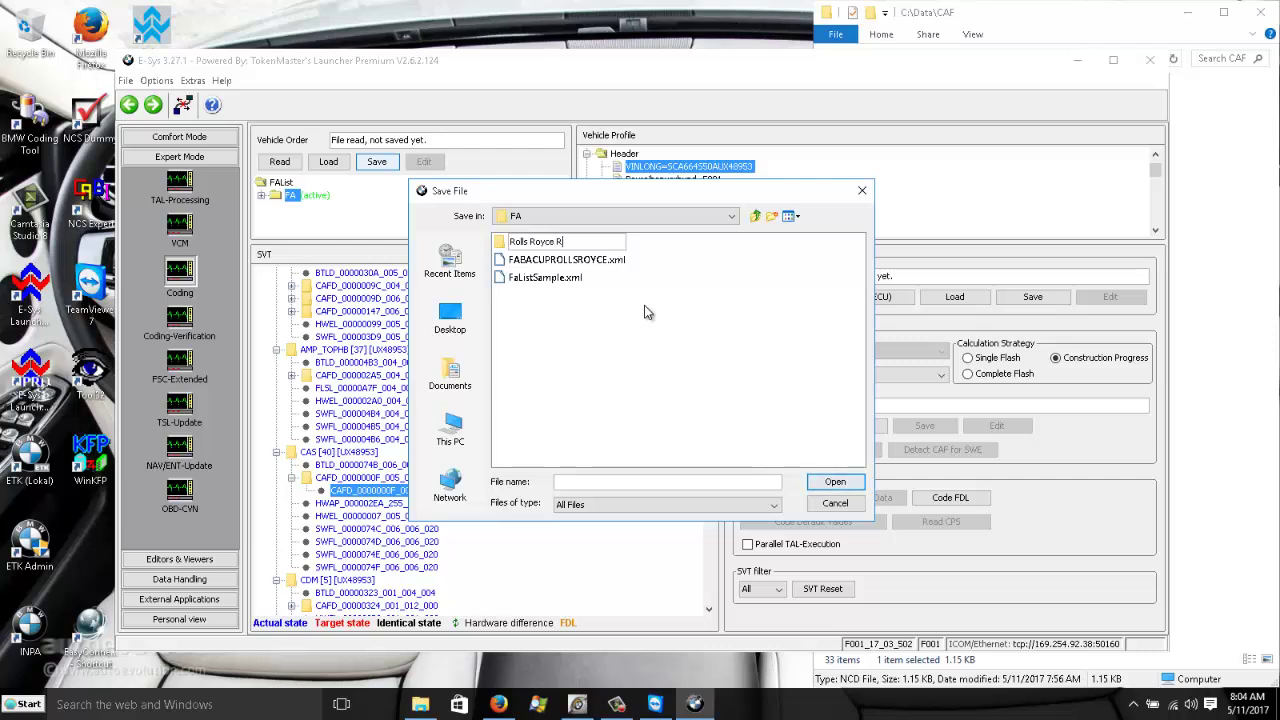
type("2010 Vin UX489")
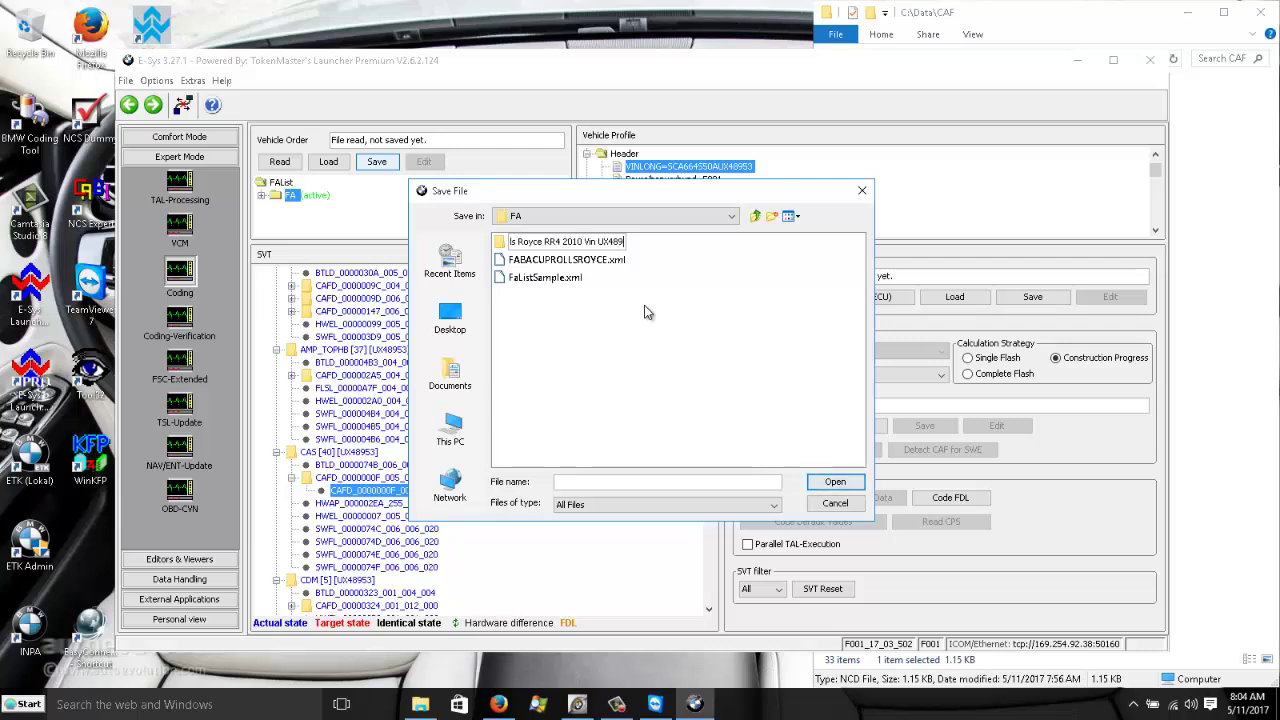
type("53")
left_click(670, 327)
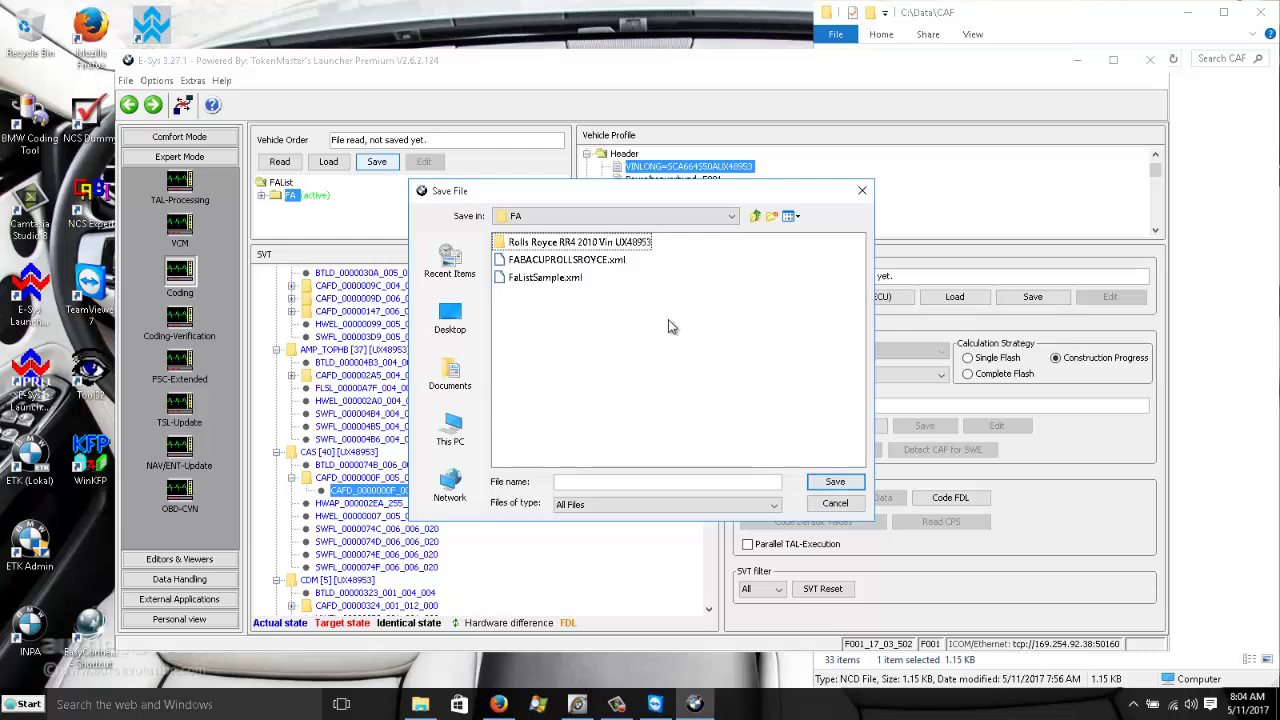
Enter the Rolls Royce folder and name the file FALIST.xml, keeping All Files as the type.
left_click(634, 243)
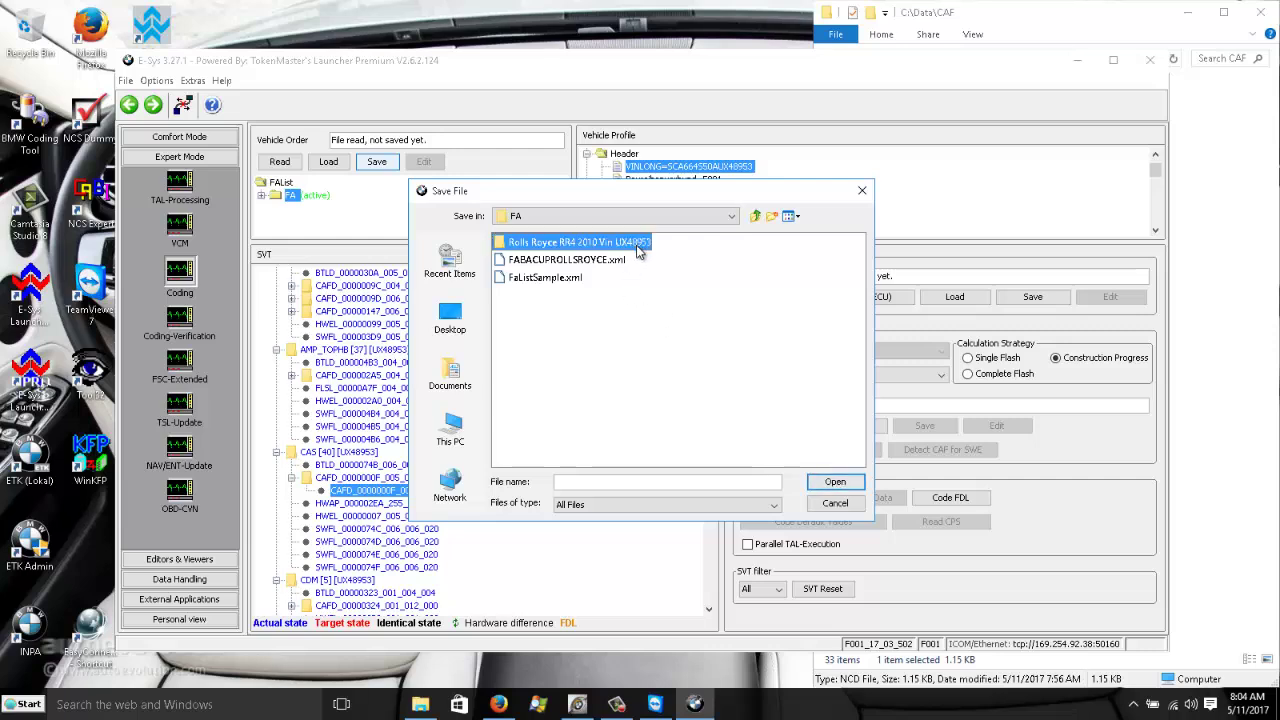
left_click(817, 483)
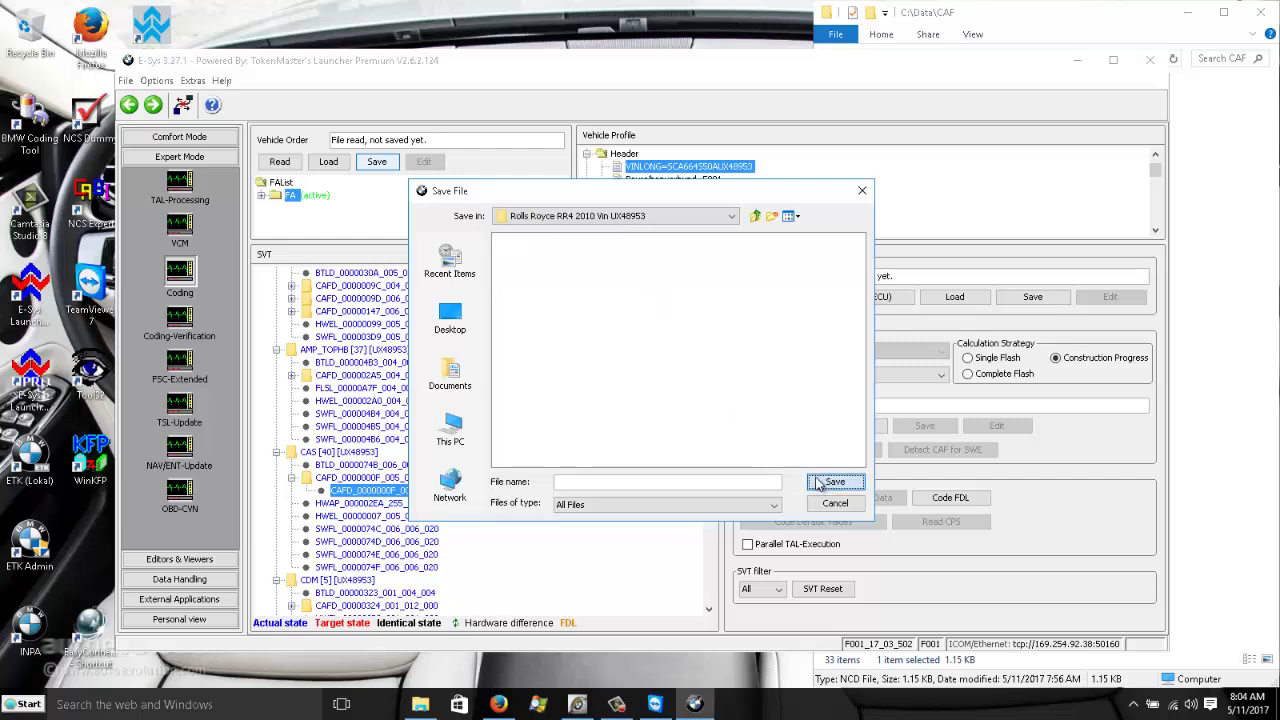
left_click(651, 483)
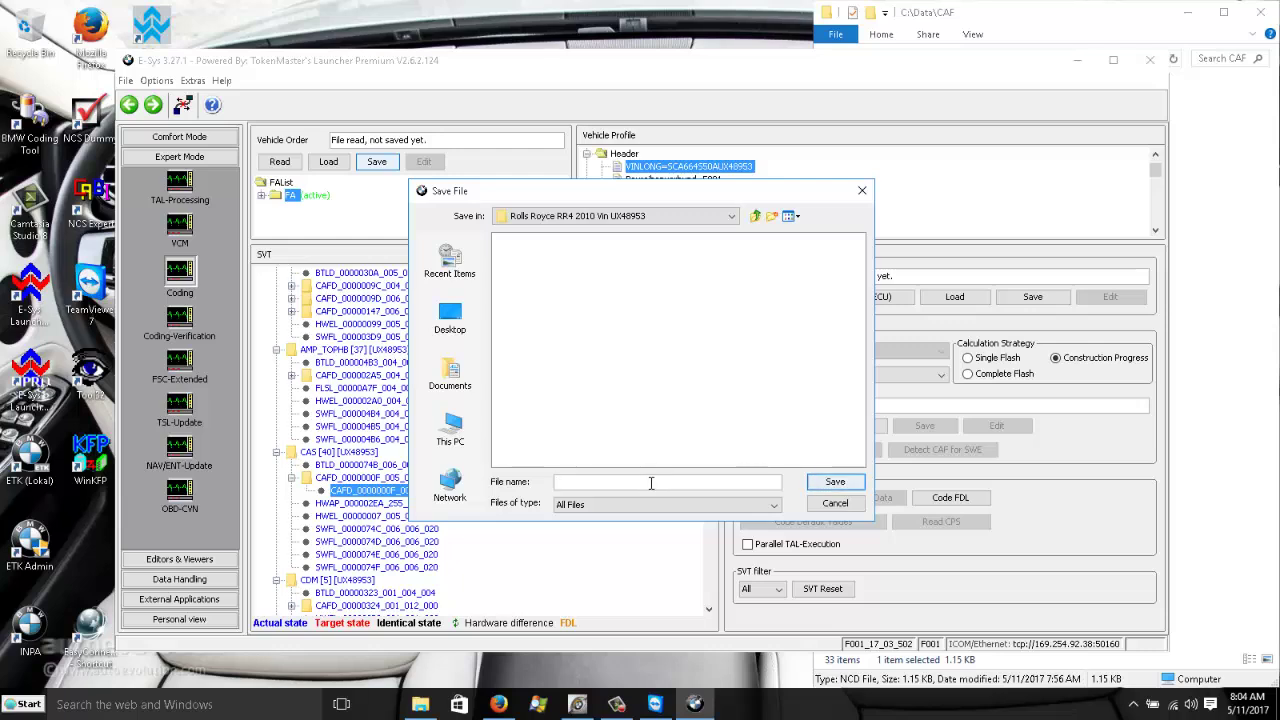
type("FALIST")
left_click(644, 507)
left_click(643, 514)
left_click(653, 484)
type(".xml")
Save FALIST.xml, then open it from C:\Data\FA\Rolls Royce in Notepad++.
left_click(834, 483)
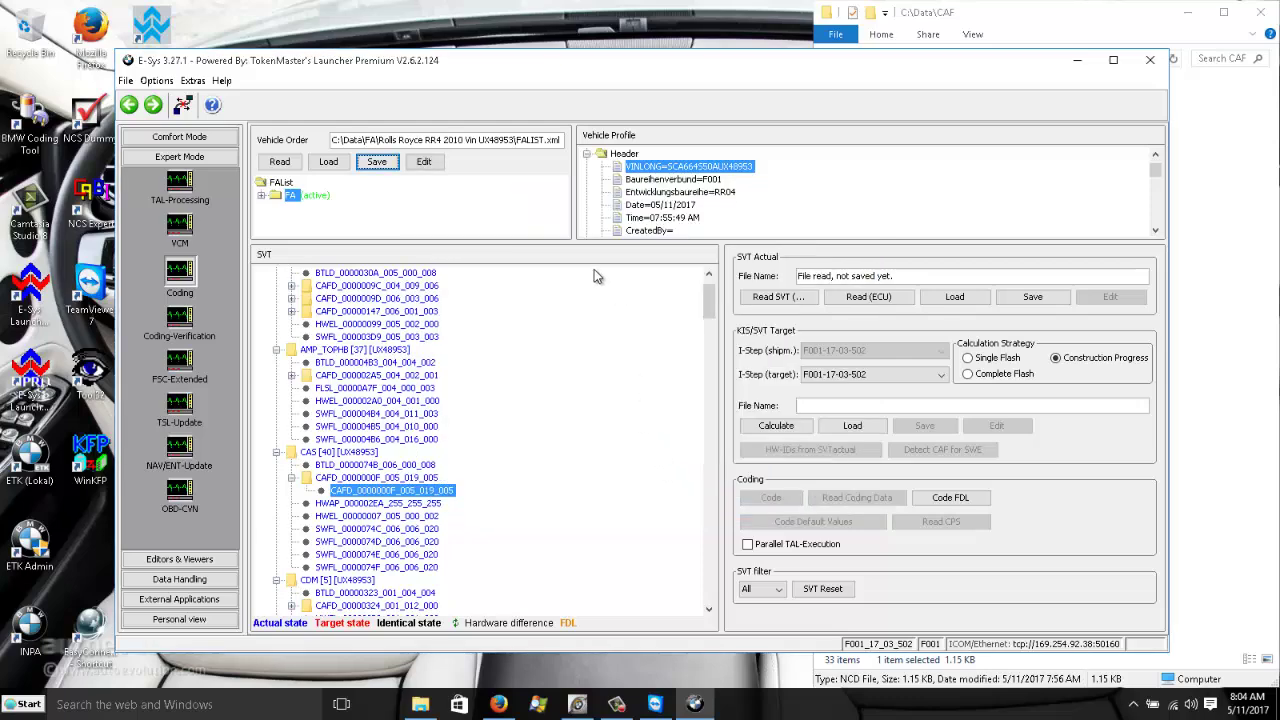
left_click(1247, 268)
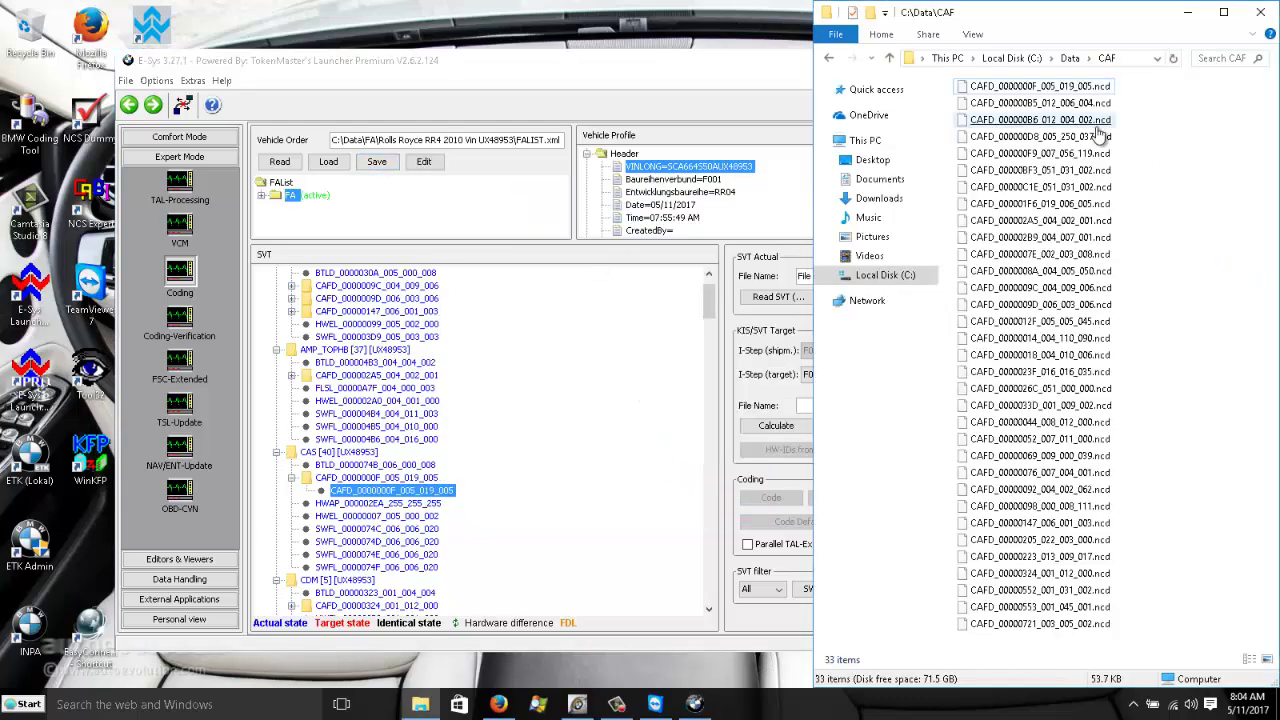
left_click(889, 58)
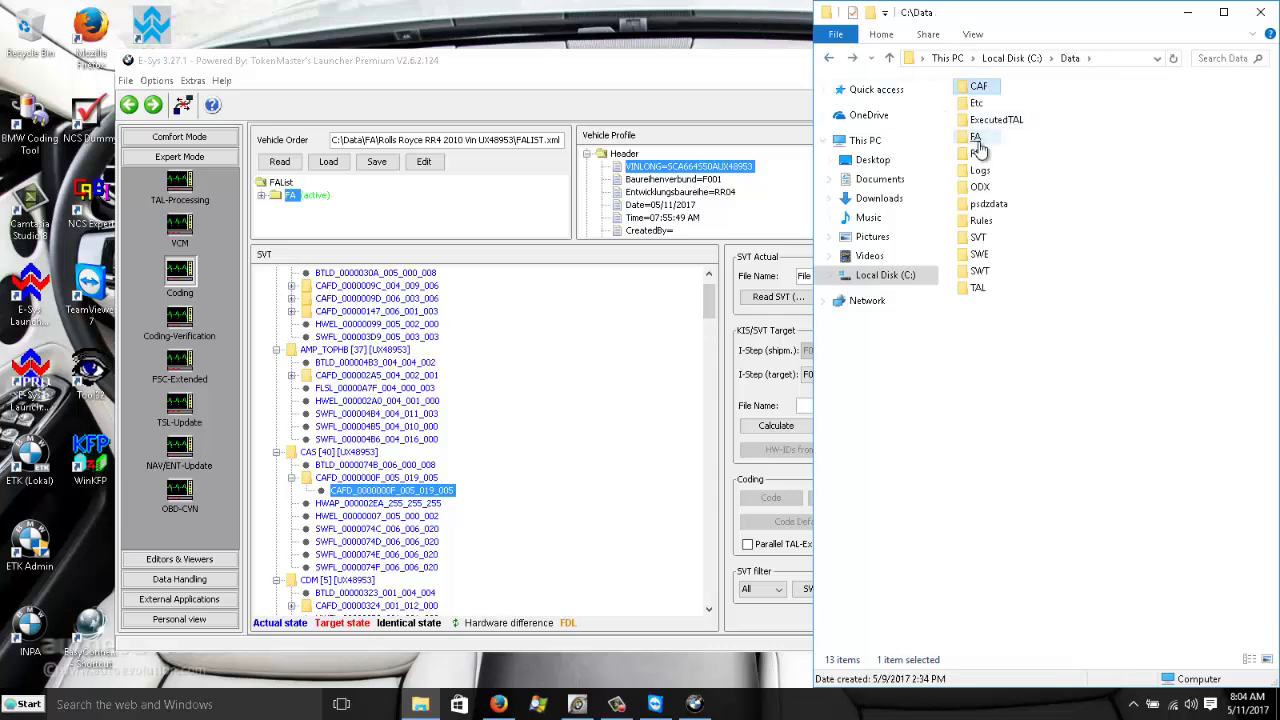
double_click(975, 121)
double_click(1085, 87)
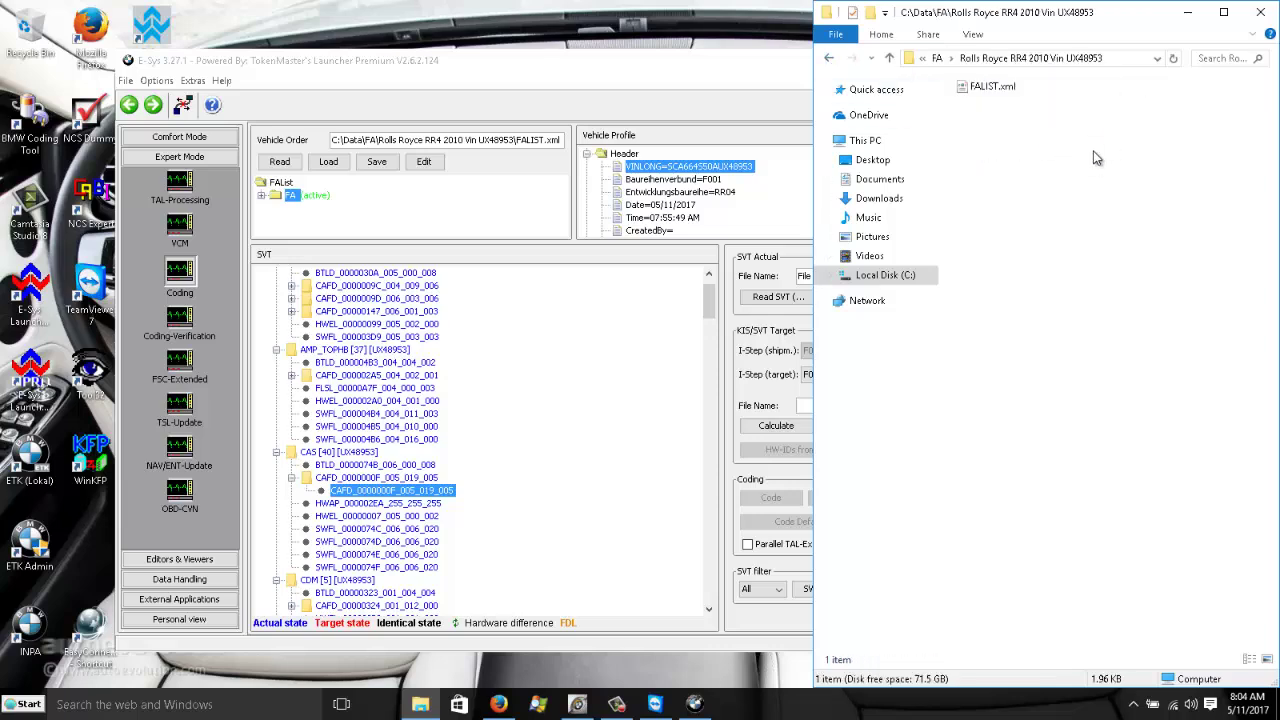
right_click(1014, 90)
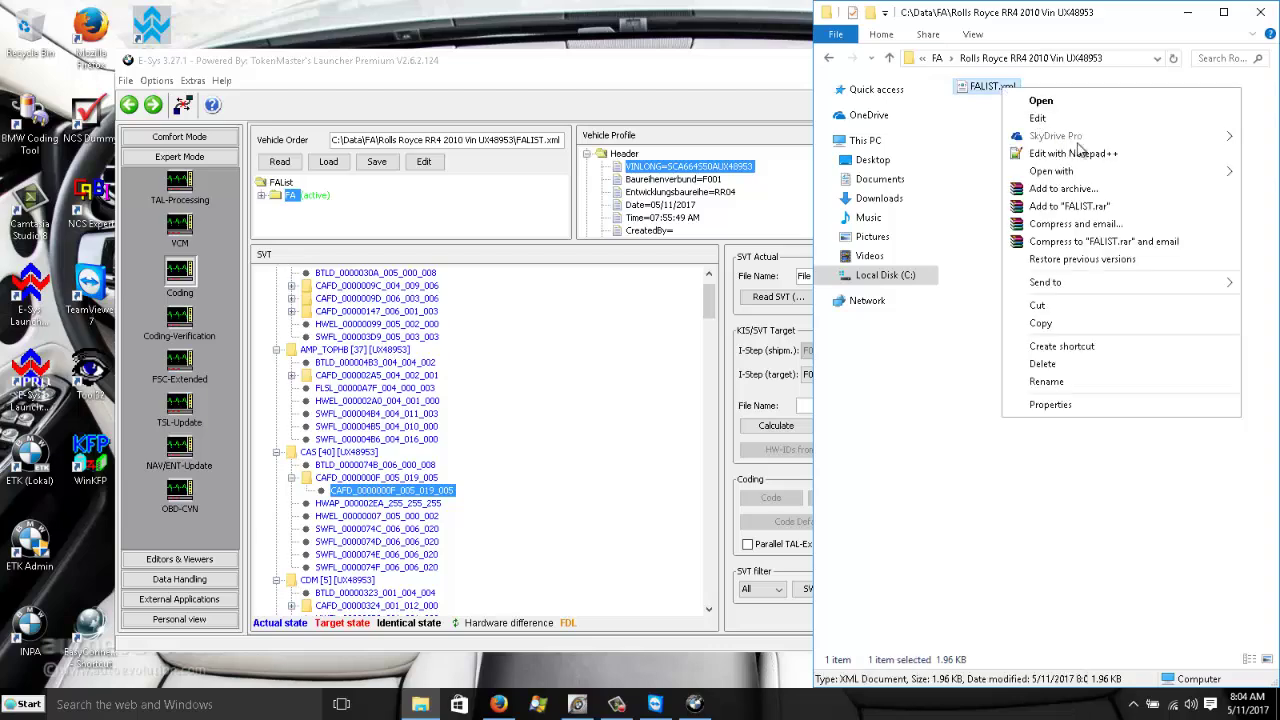
left_click(1108, 156)
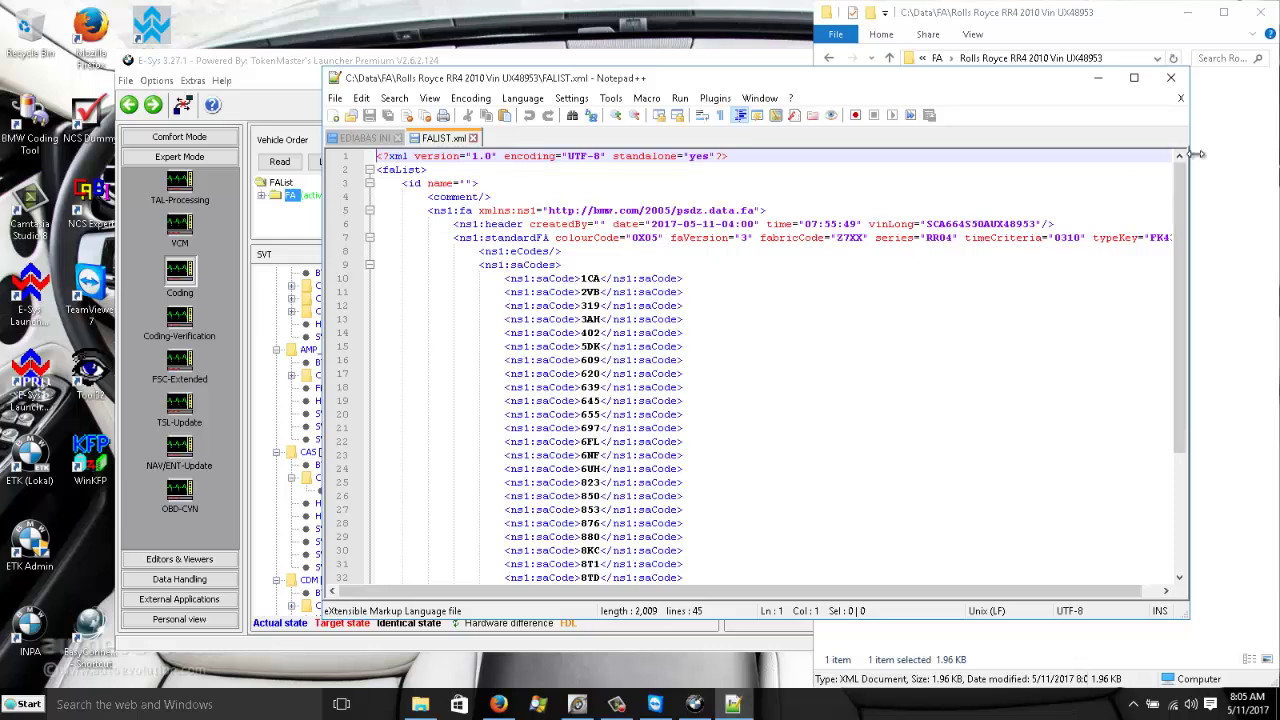
left_click_drag(1190, 157, 1262, 163)
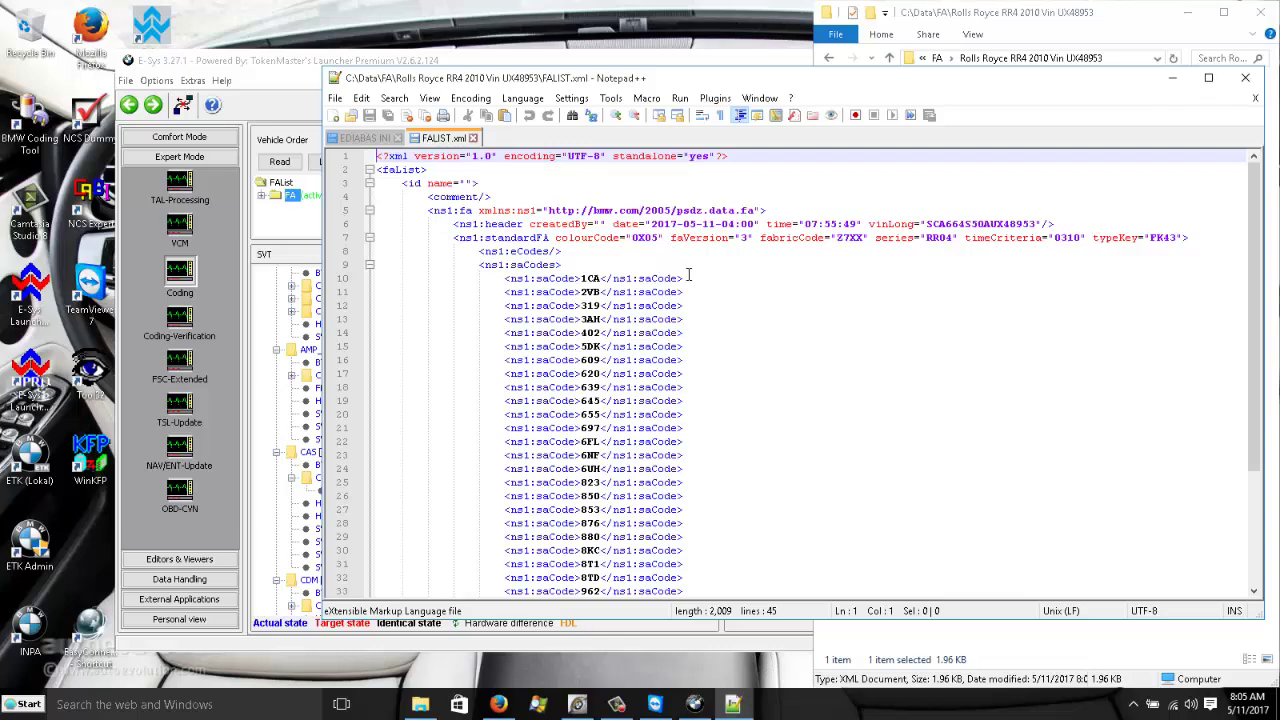
scroll(693, 285, "down", 4)
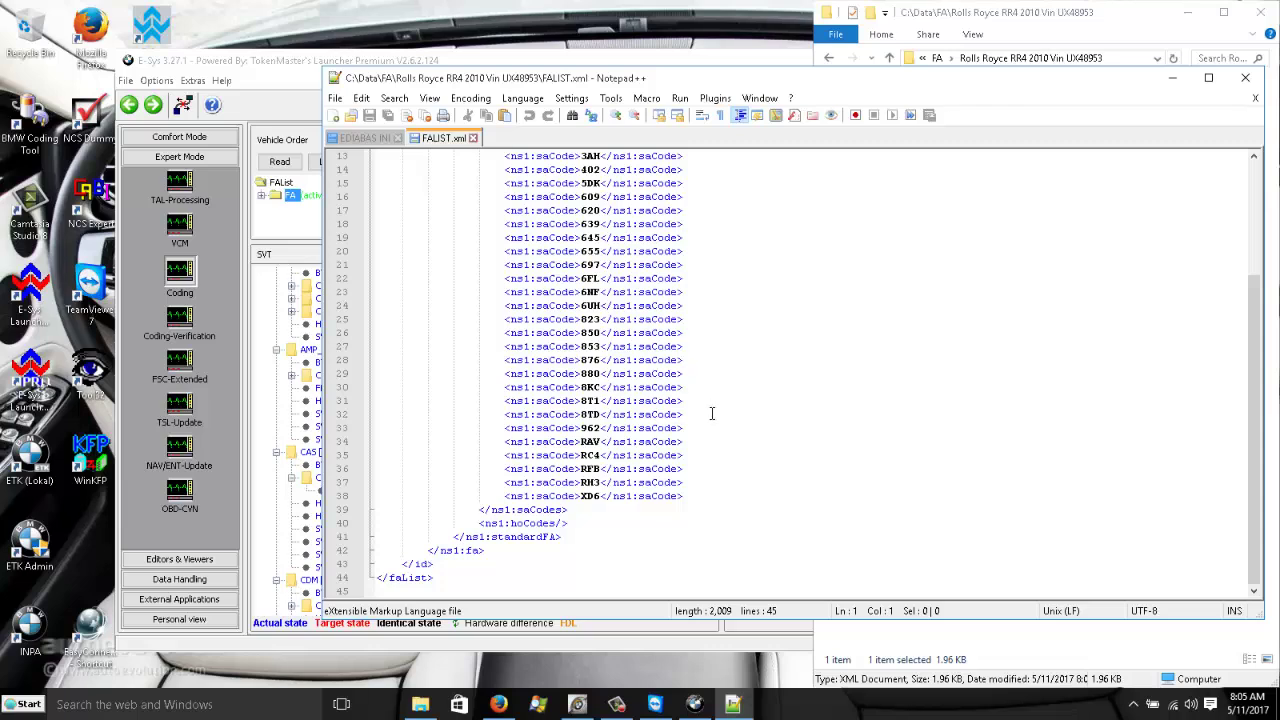
left_click(588, 494)
left_click(582, 469)
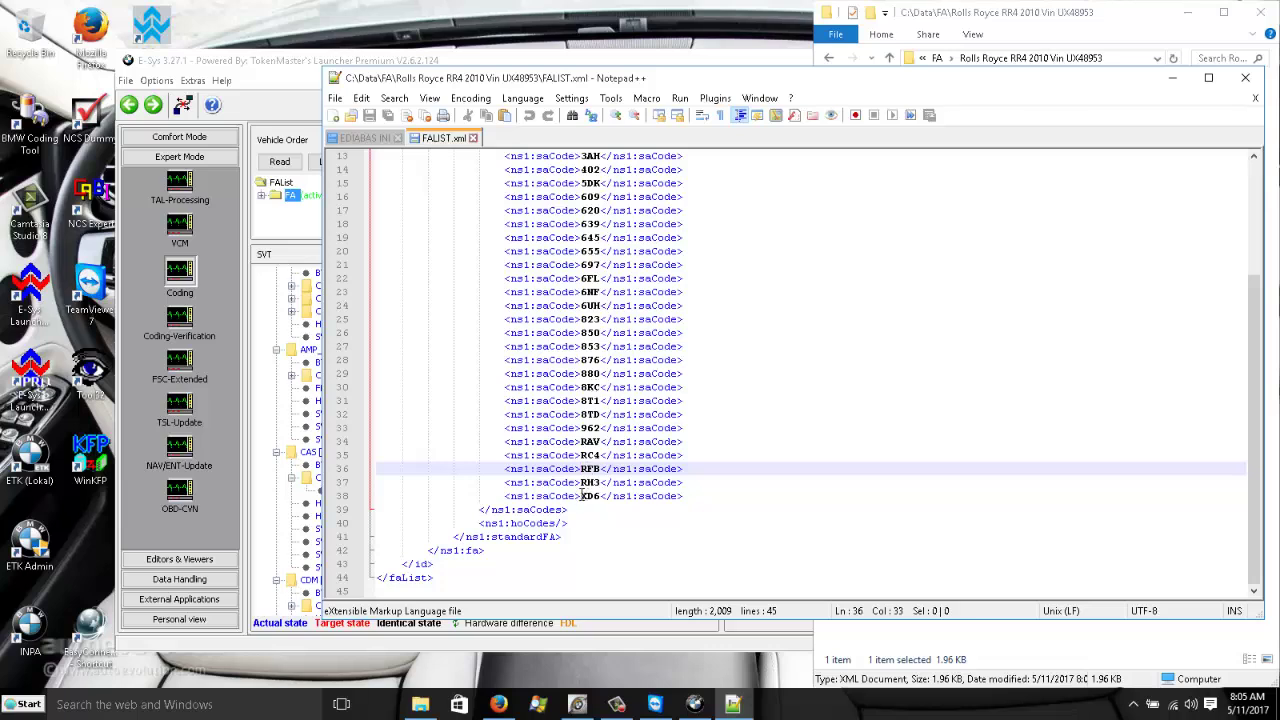
left_click(581, 496)
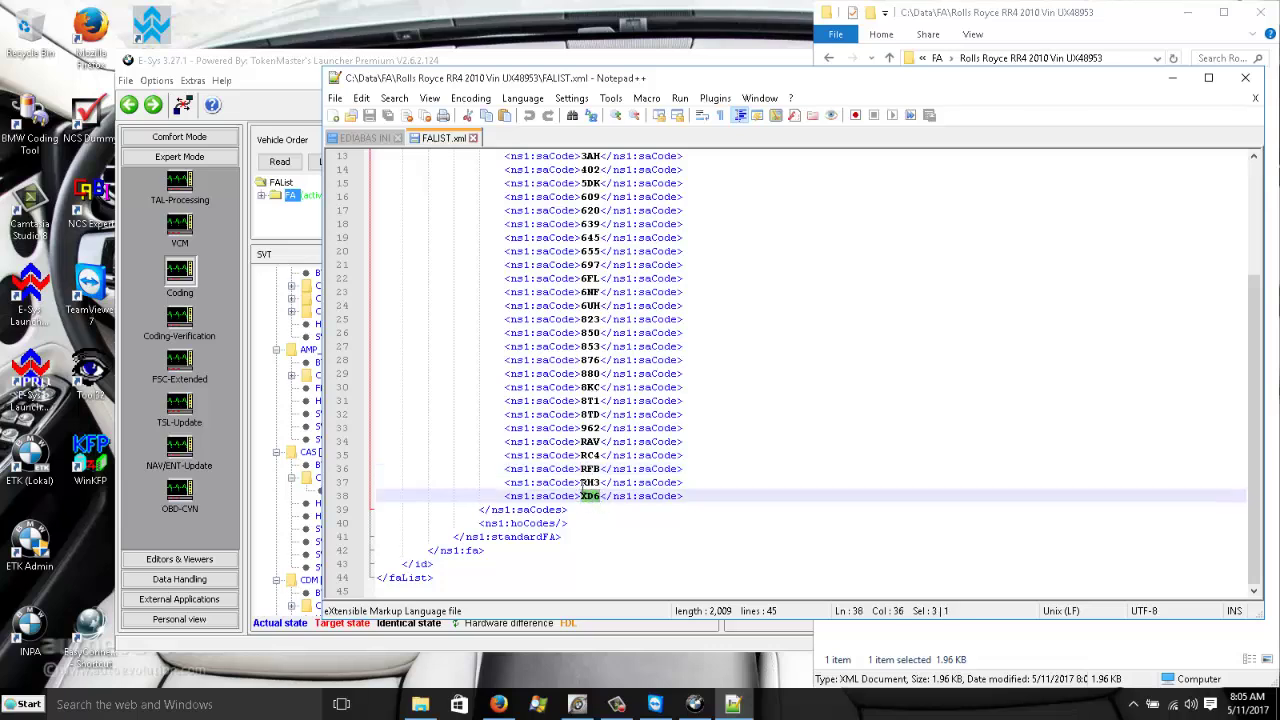
left_click(582, 483)
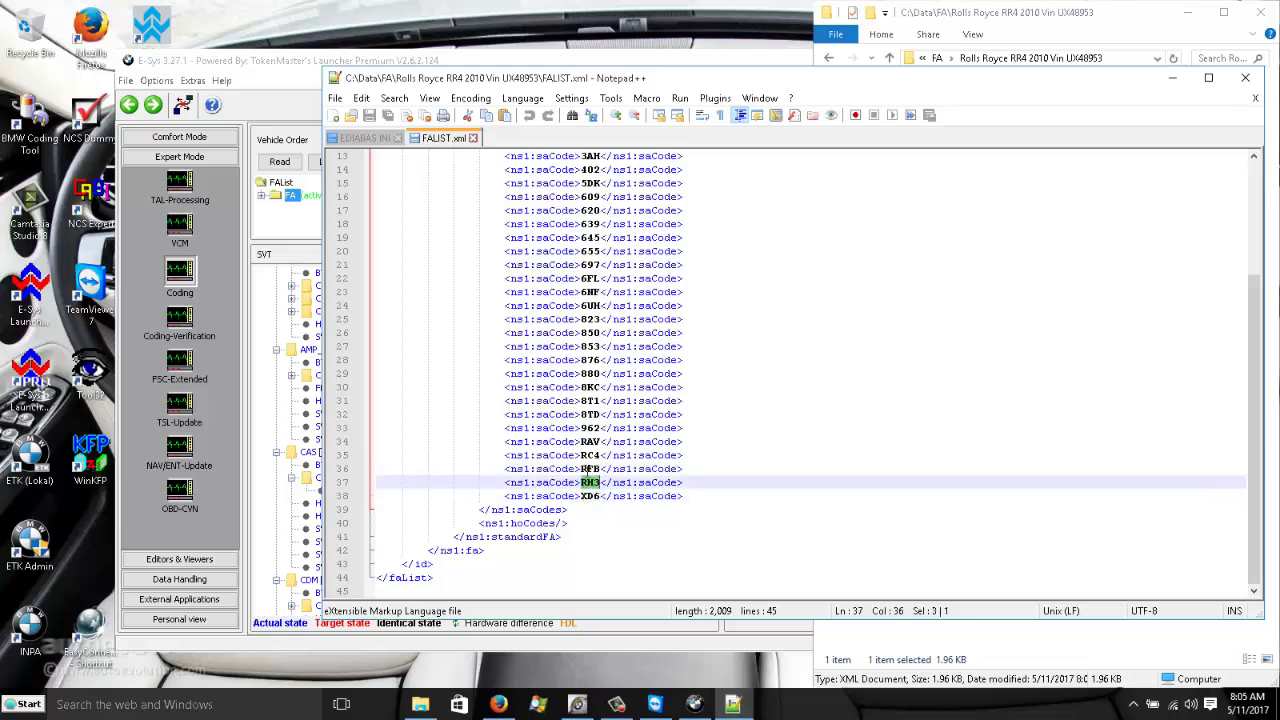
left_click(588, 469)
scroll(588, 469, "up", 4)
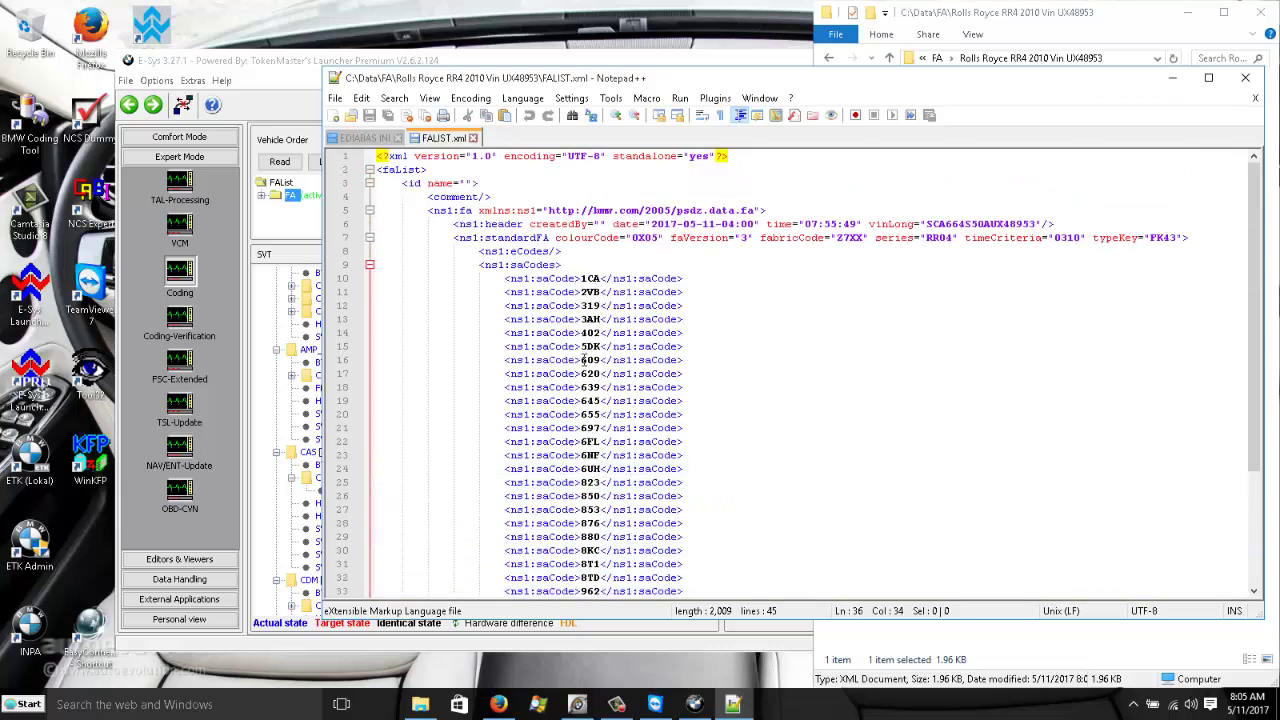
left_click_drag(581, 360, 602, 361)
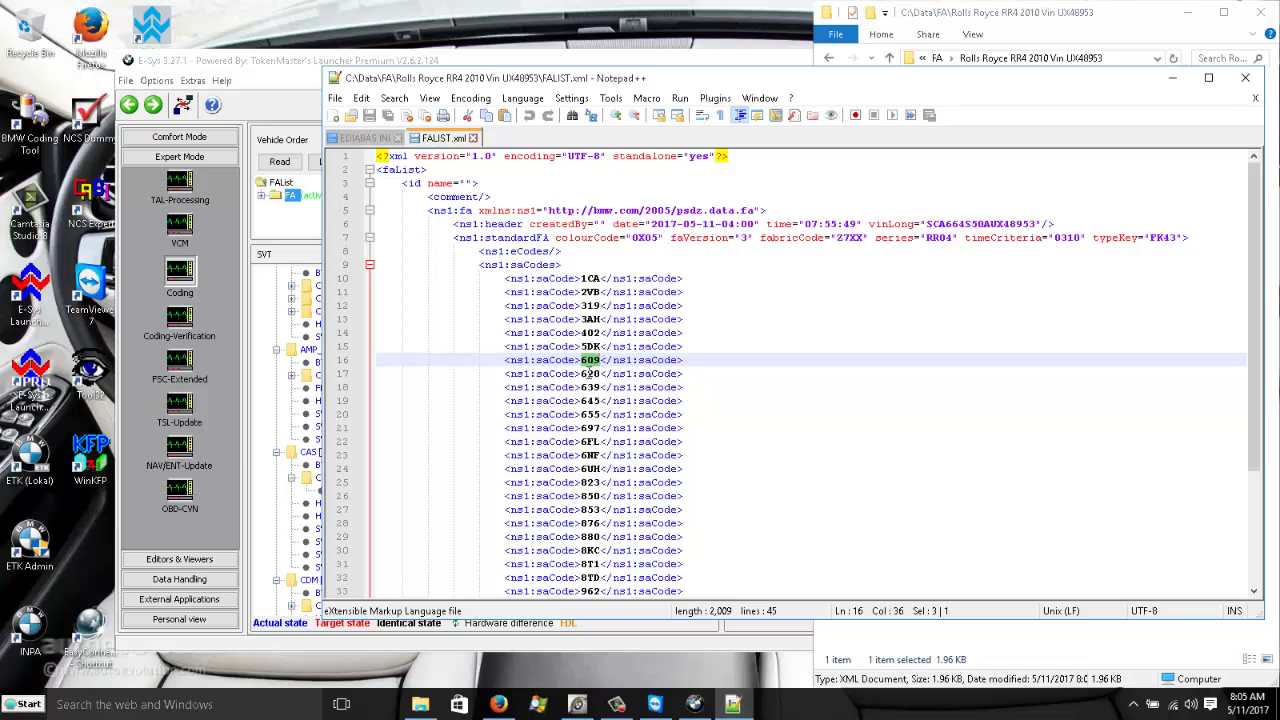
left_click(587, 387)
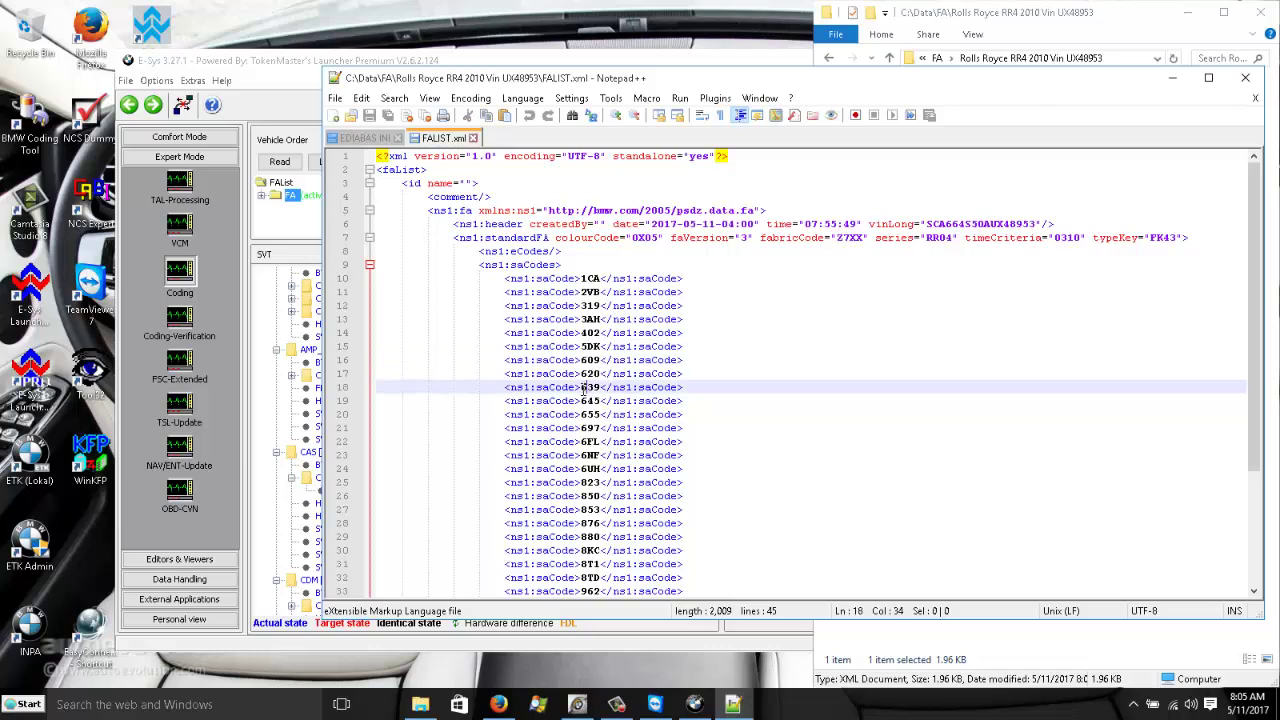
left_click_drag(582, 388, 600, 389)
left_click(583, 442)
mouse_move(582, 442)
left_mouse_down()
mouse_move(602, 443)
mouse_move(588, 455)
mouse_move(601, 455)
left_mouse_up()
left_click(583, 455)
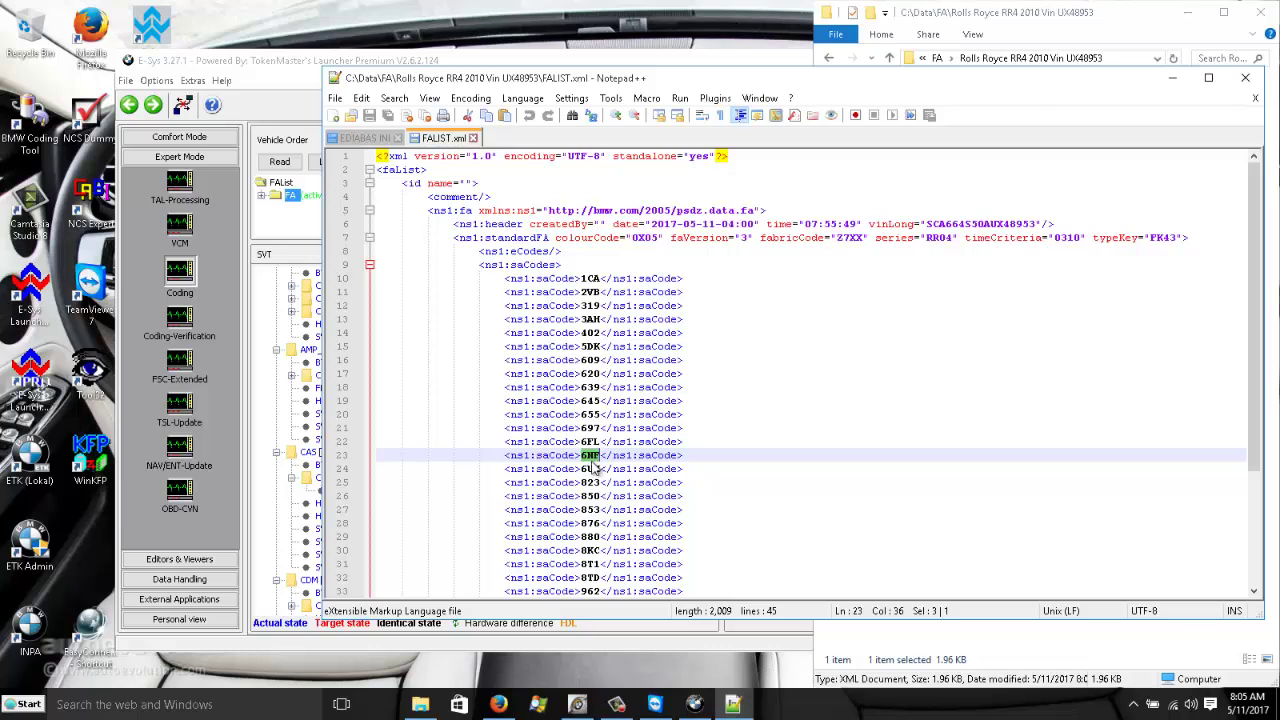
left_click(592, 373)
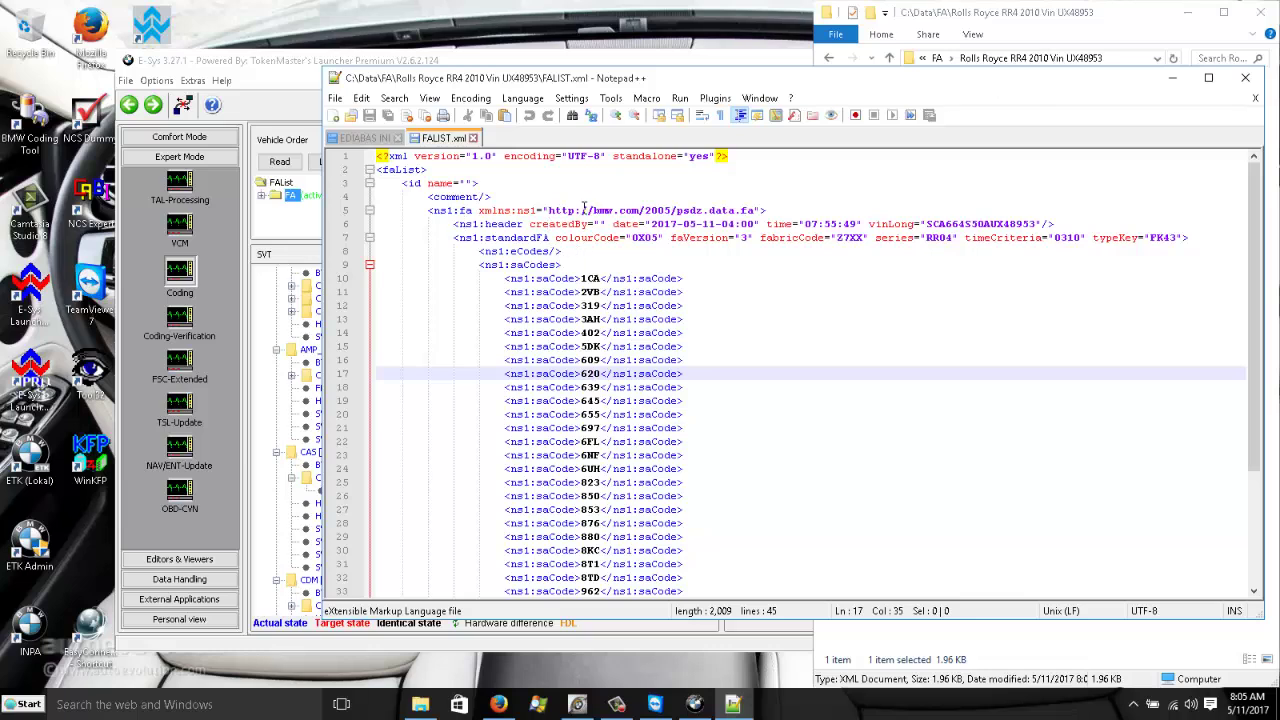
Close FALIST.xml and open FABACUPROLLSROYCE.xml from C:\Data\FA in Notepad++.
left_click(1245, 78)
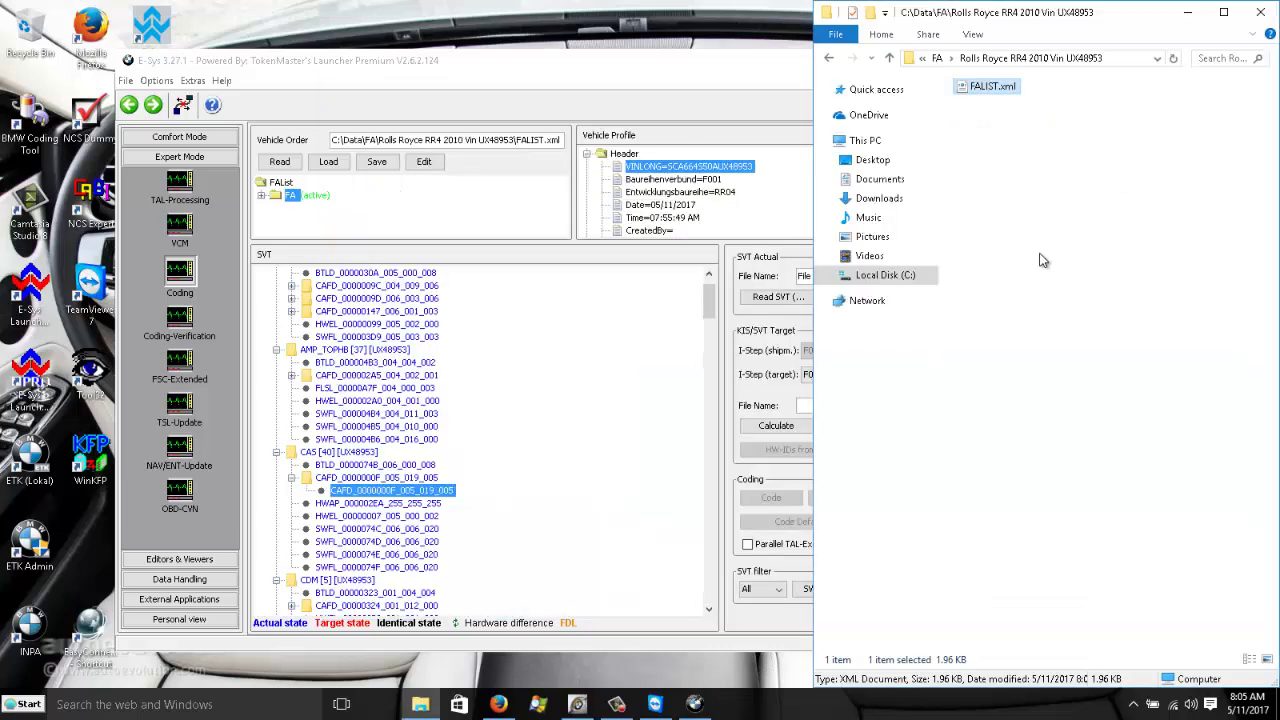
left_click(829, 58)
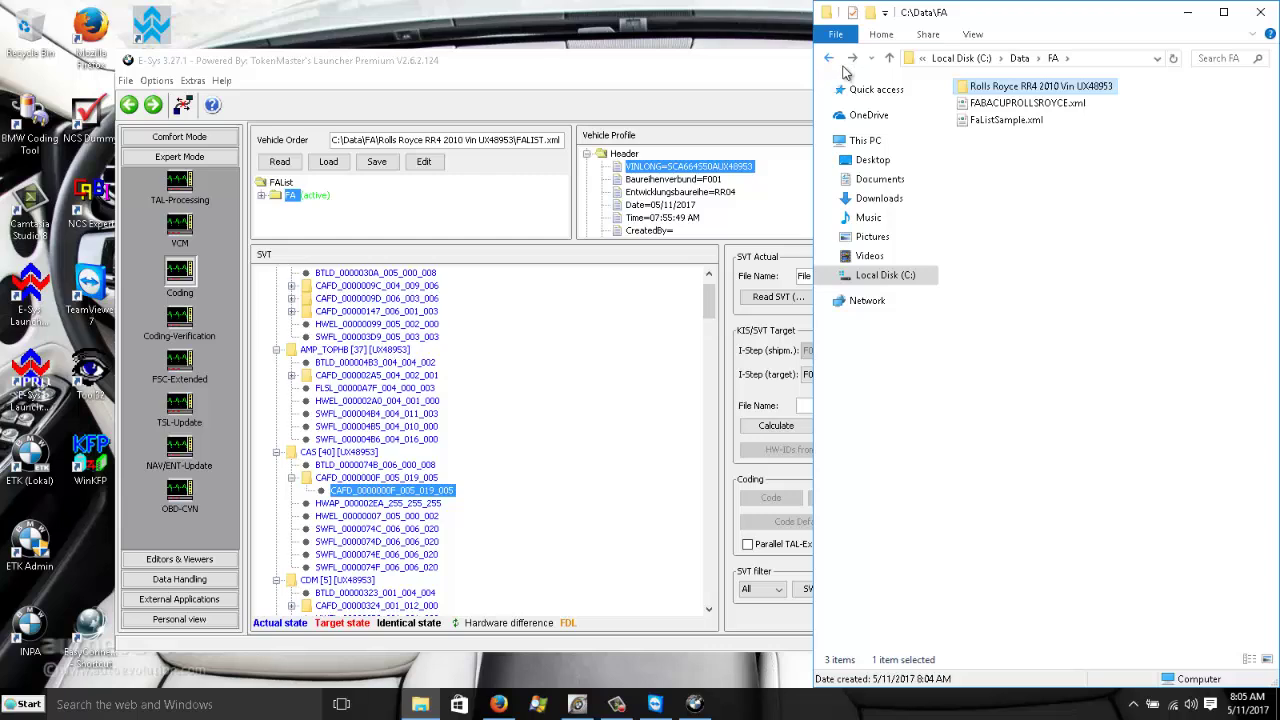
left_click(1078, 236)
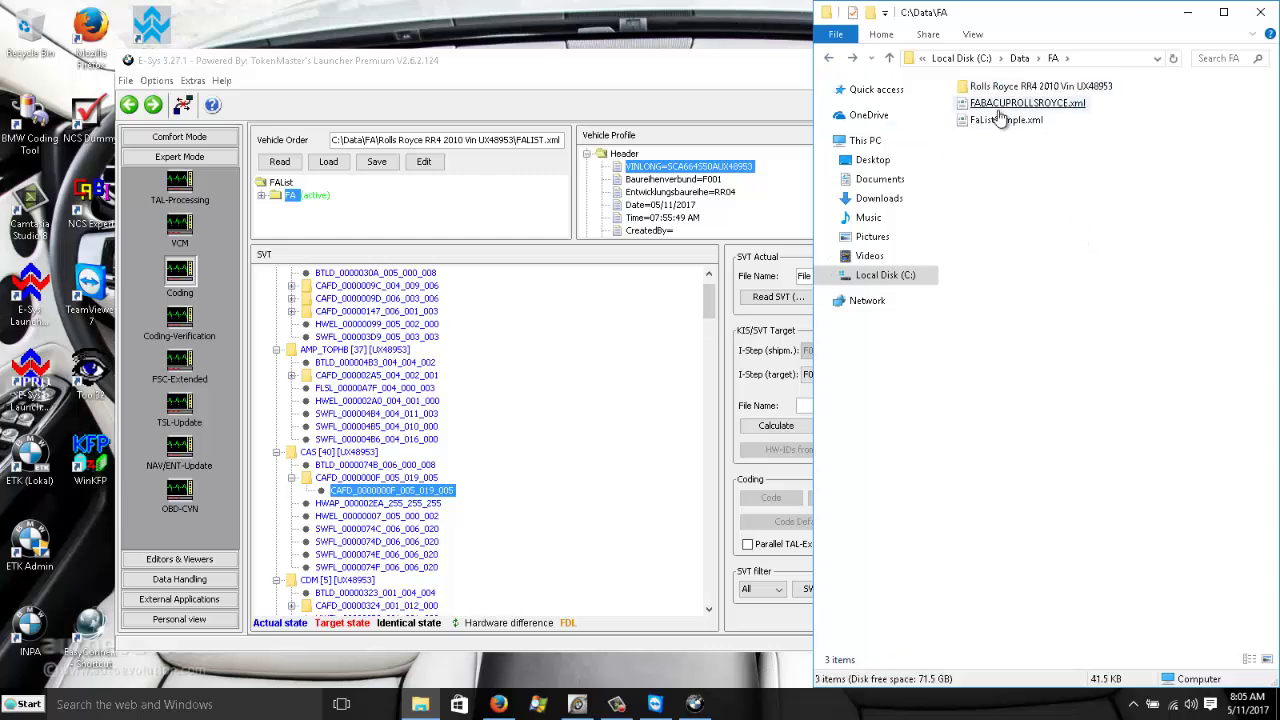
right_click(1036, 108)
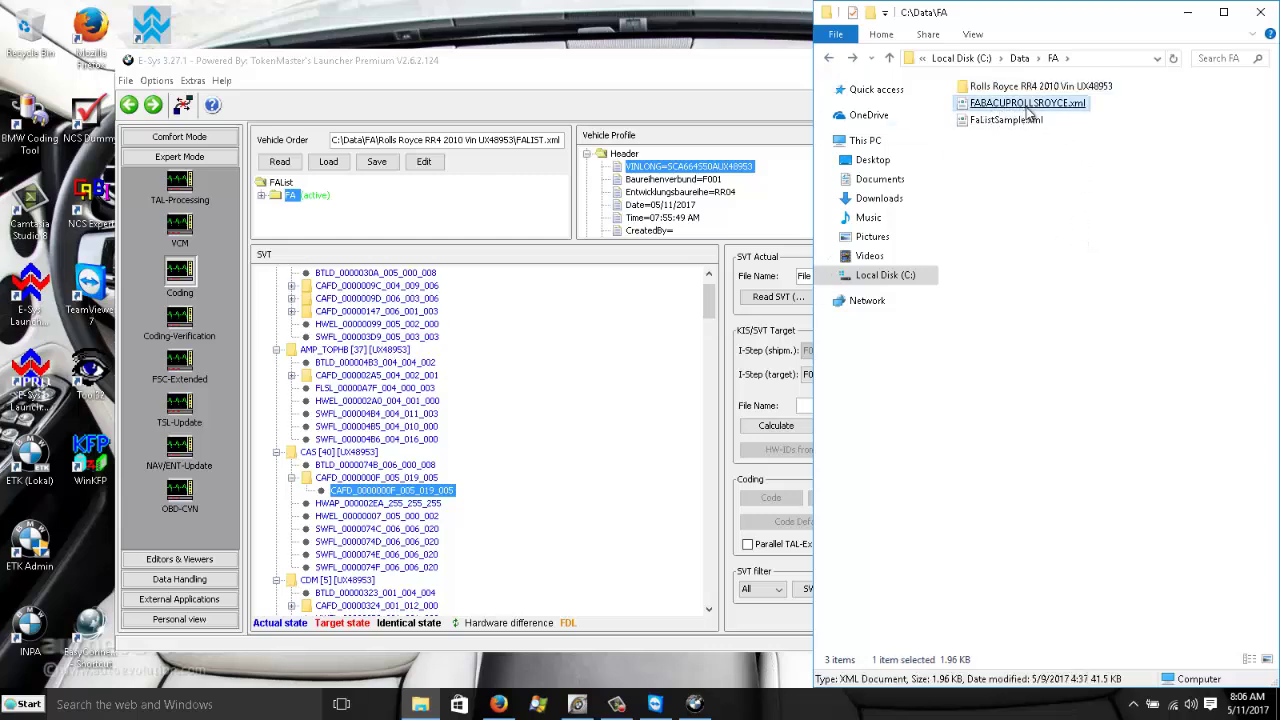
left_click(1045, 172)
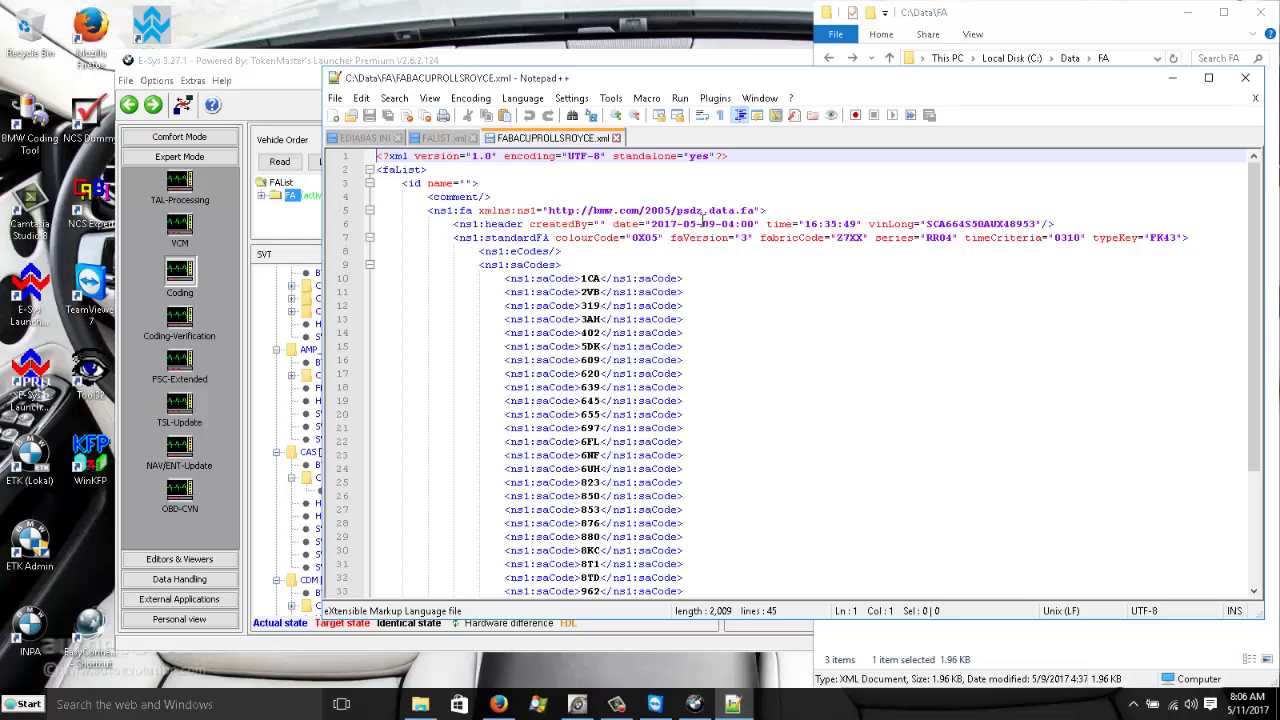
Highlight the header date, time and vehicle identification number values on line 6.
left_click_drag(651, 224, 742, 228)
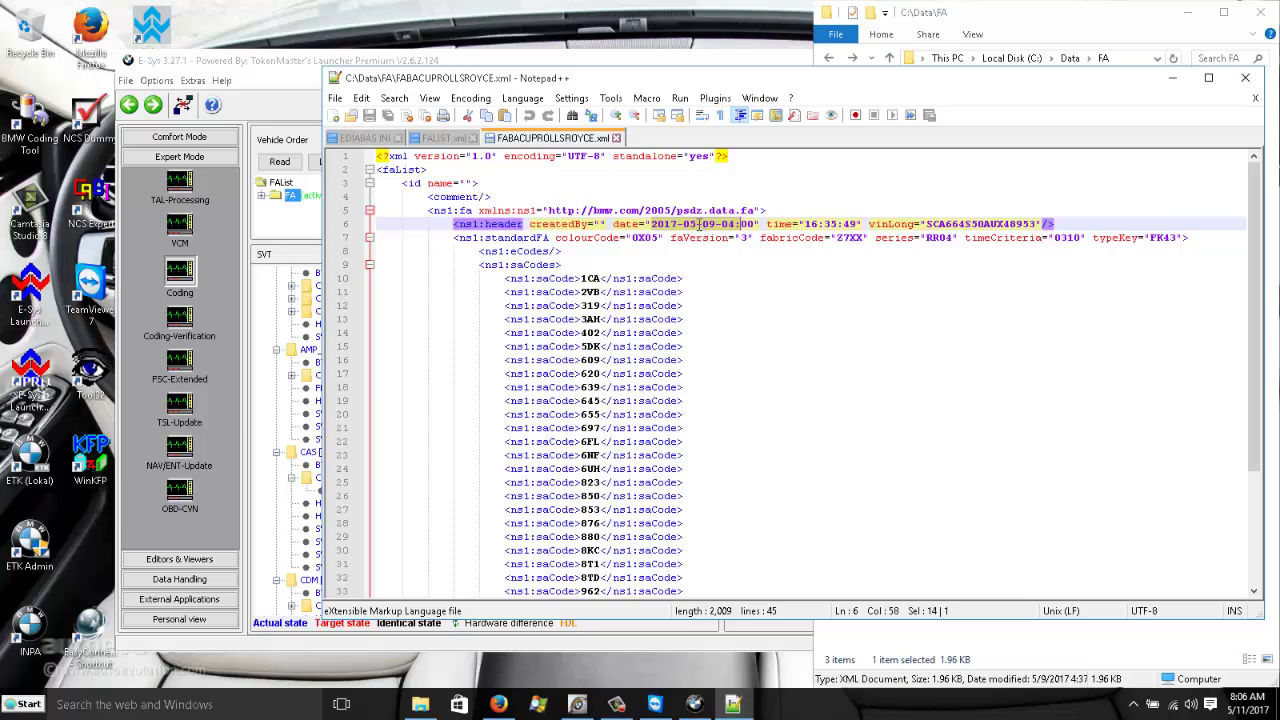
left_click(698, 224)
left_click_drag(806, 224, 850, 224)
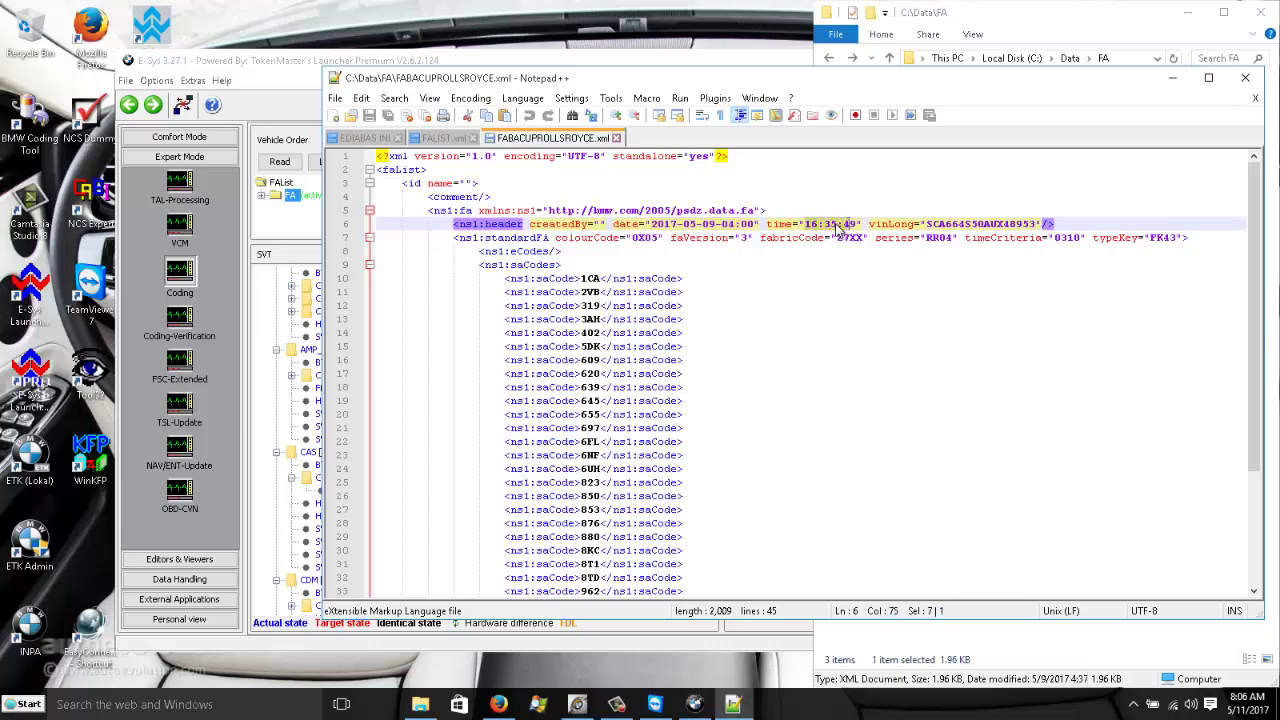
left_click(836, 224)
left_click_drag(927, 224, 1040, 224)
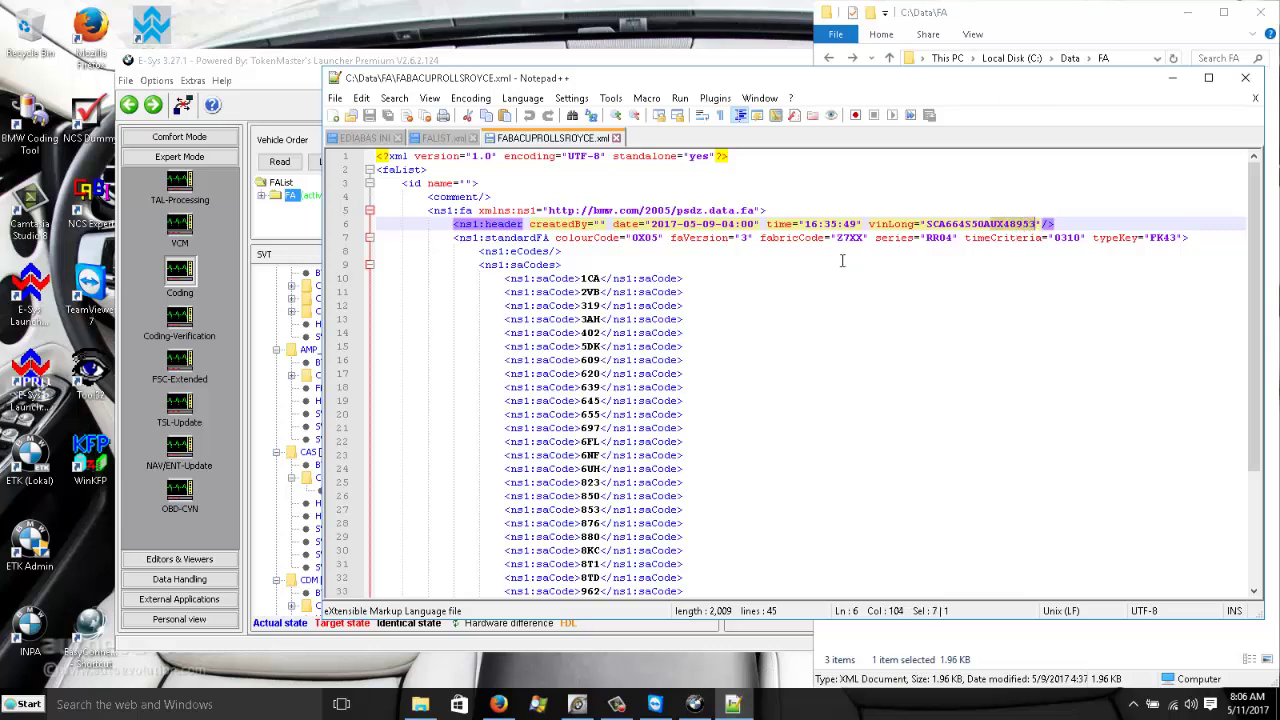
left_click(870, 245)
Highlight the series and timeCriteria 0310 values on line 7, then close Notepad++.
left_click_drag(876, 238, 889, 238)
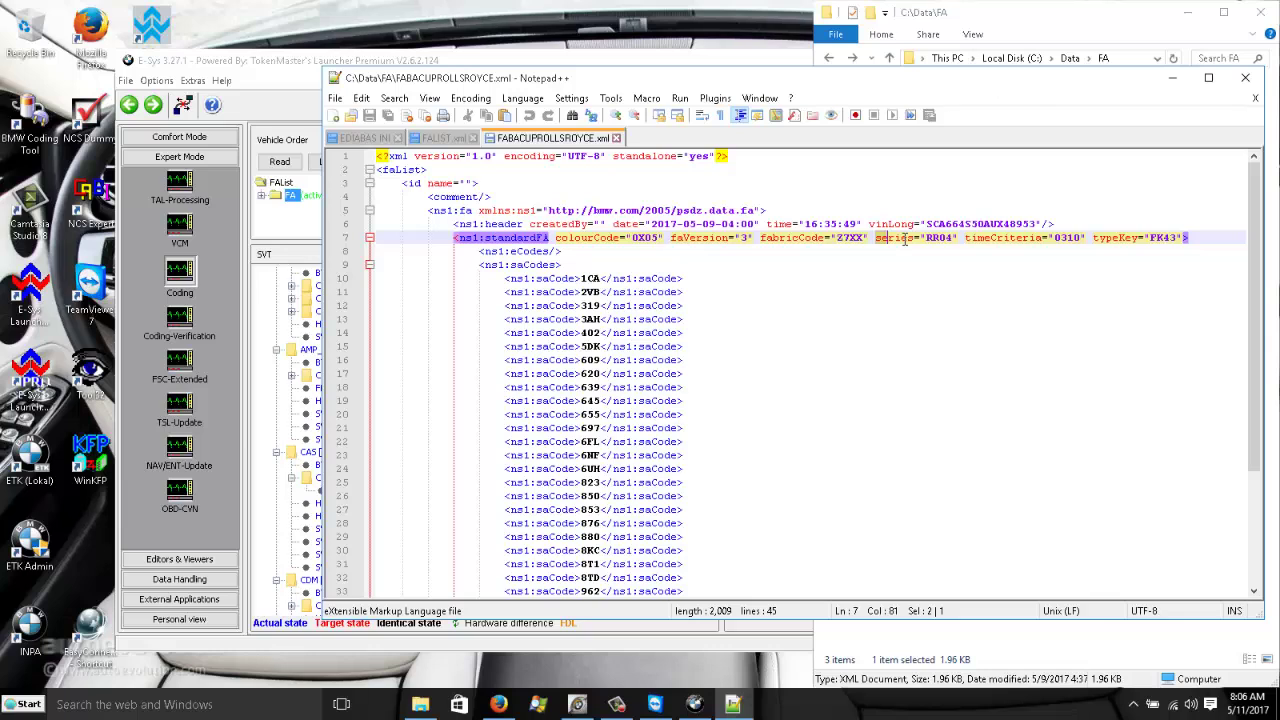
left_click(747, 263)
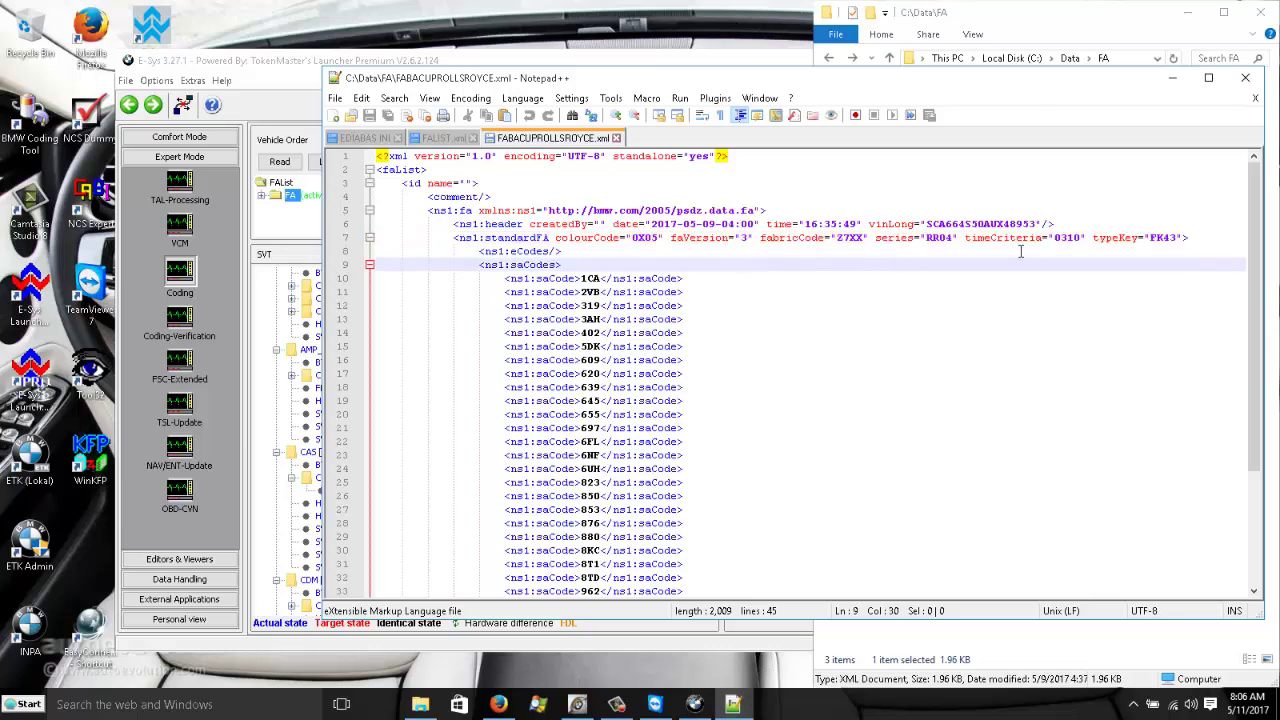
left_click_drag(1056, 240, 1082, 240)
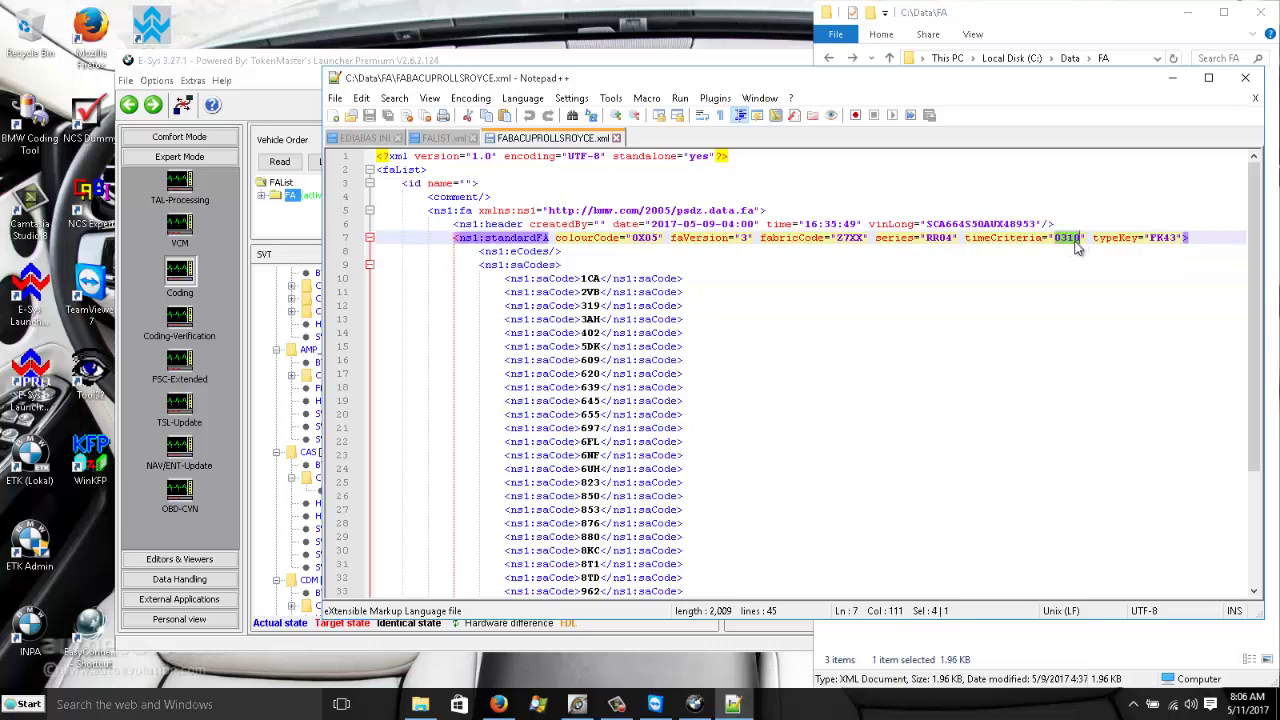
left_click(726, 251)
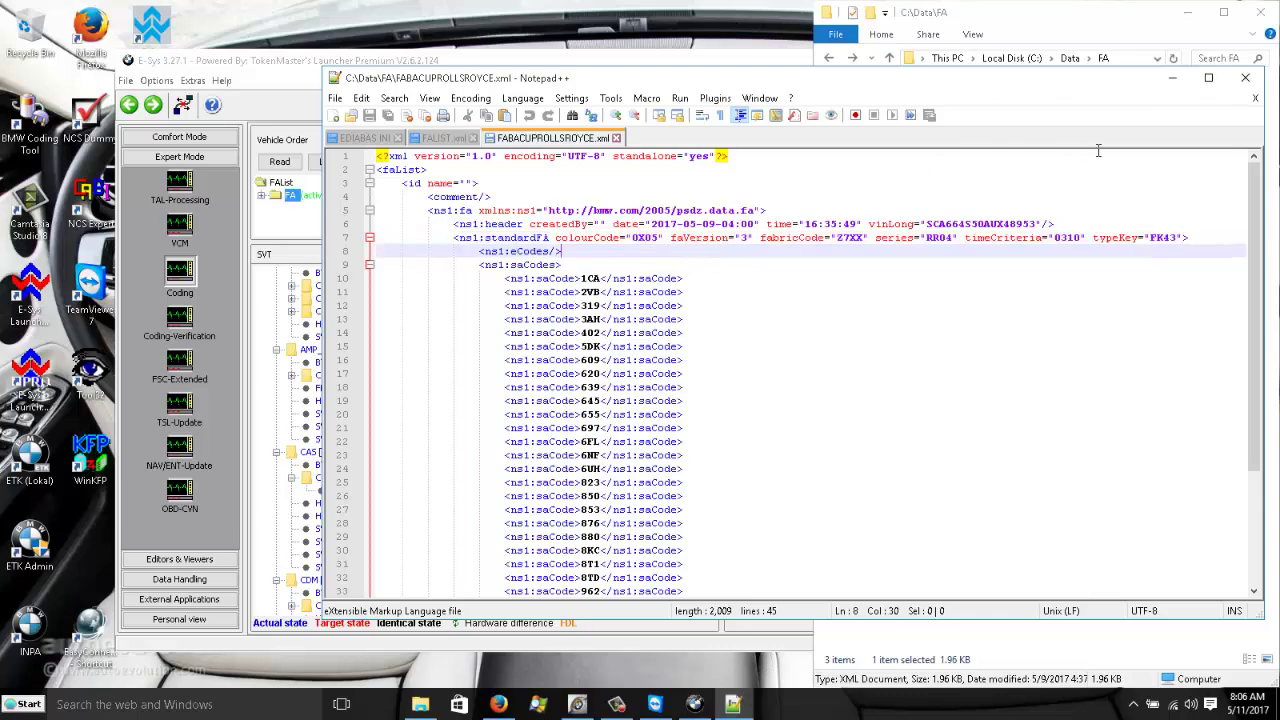
left_click(1245, 77)
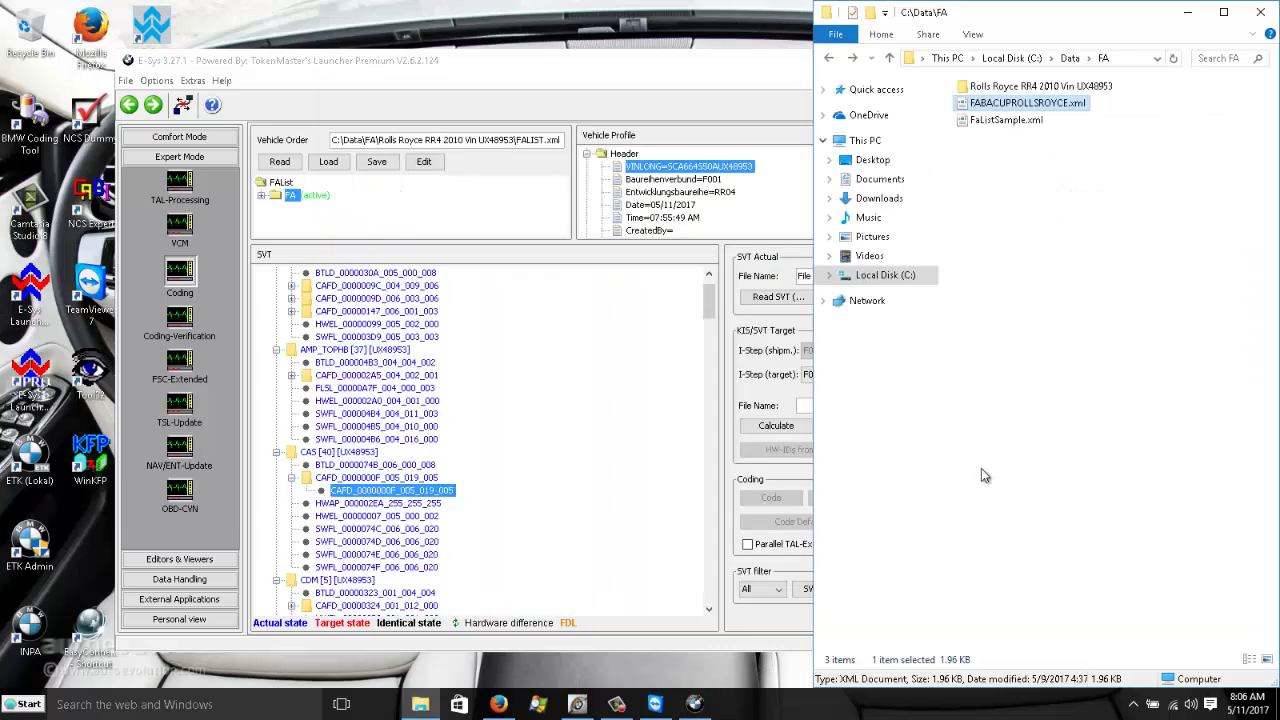
Choose Edit FDL for the CAS coding entry CAFD_0000000F_005_019_005 in the SVT tree.
left_click(616, 700)
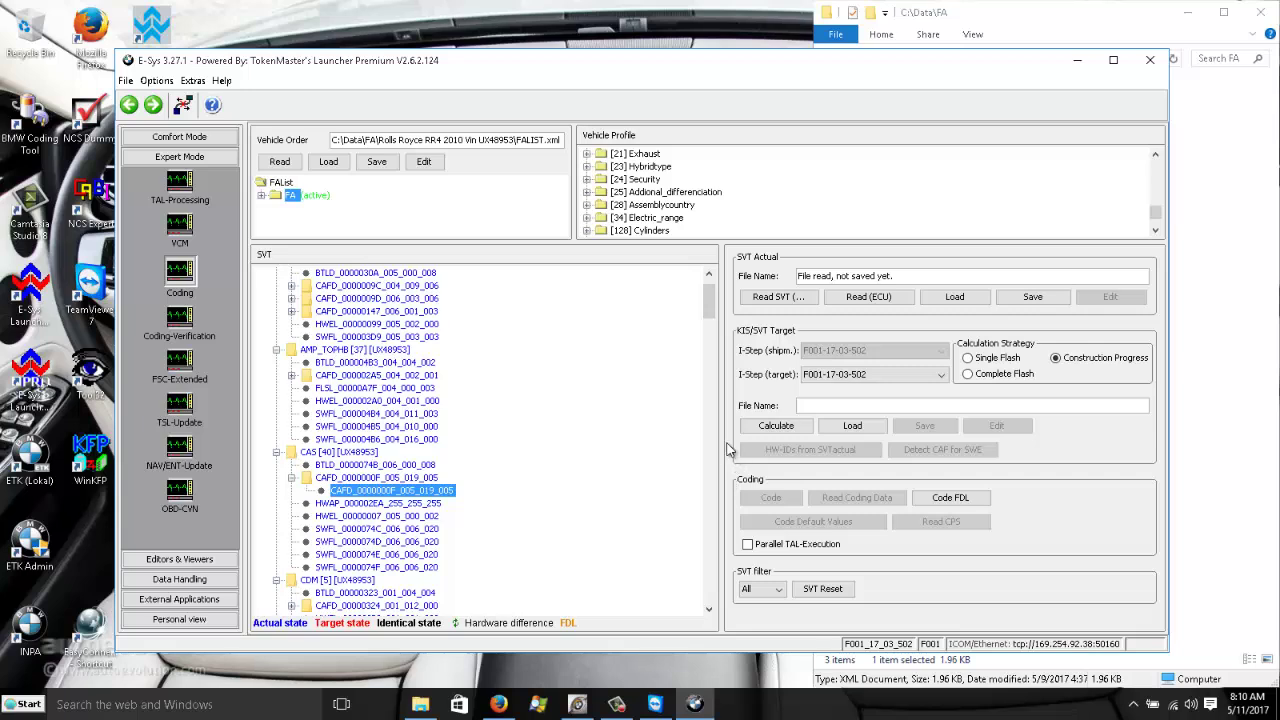
right_click(393, 494)
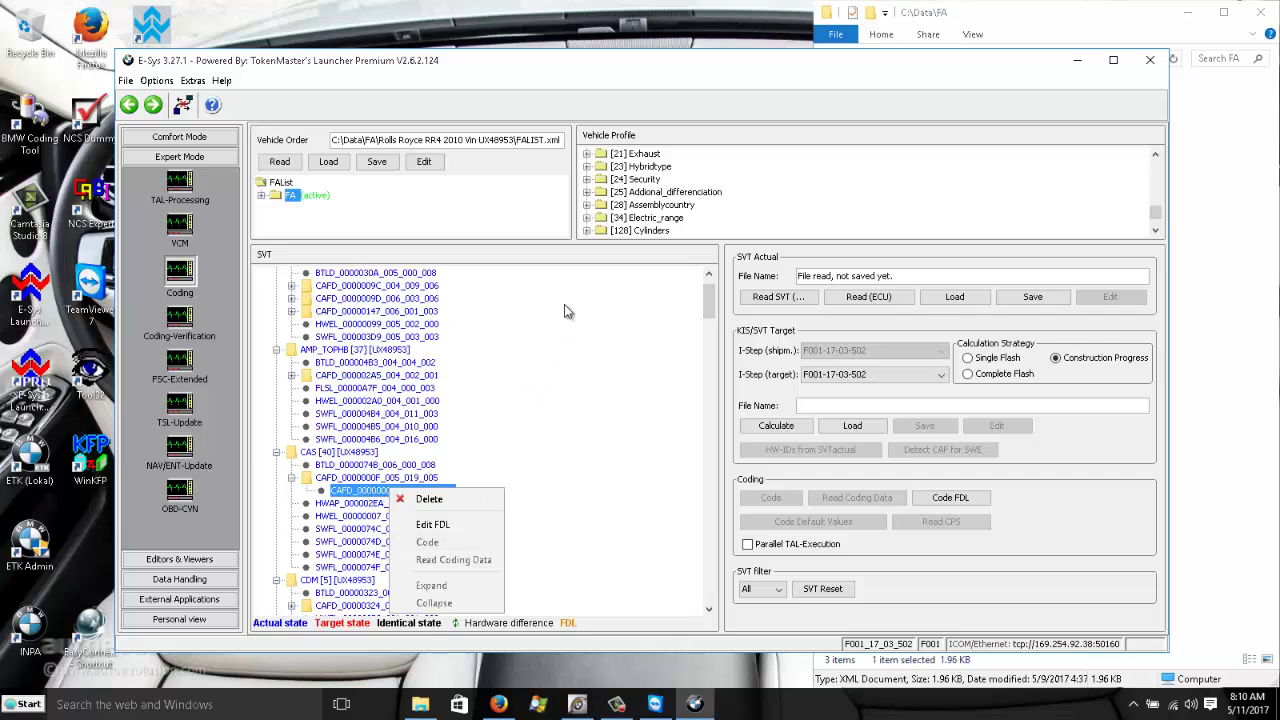
left_click(558, 246)
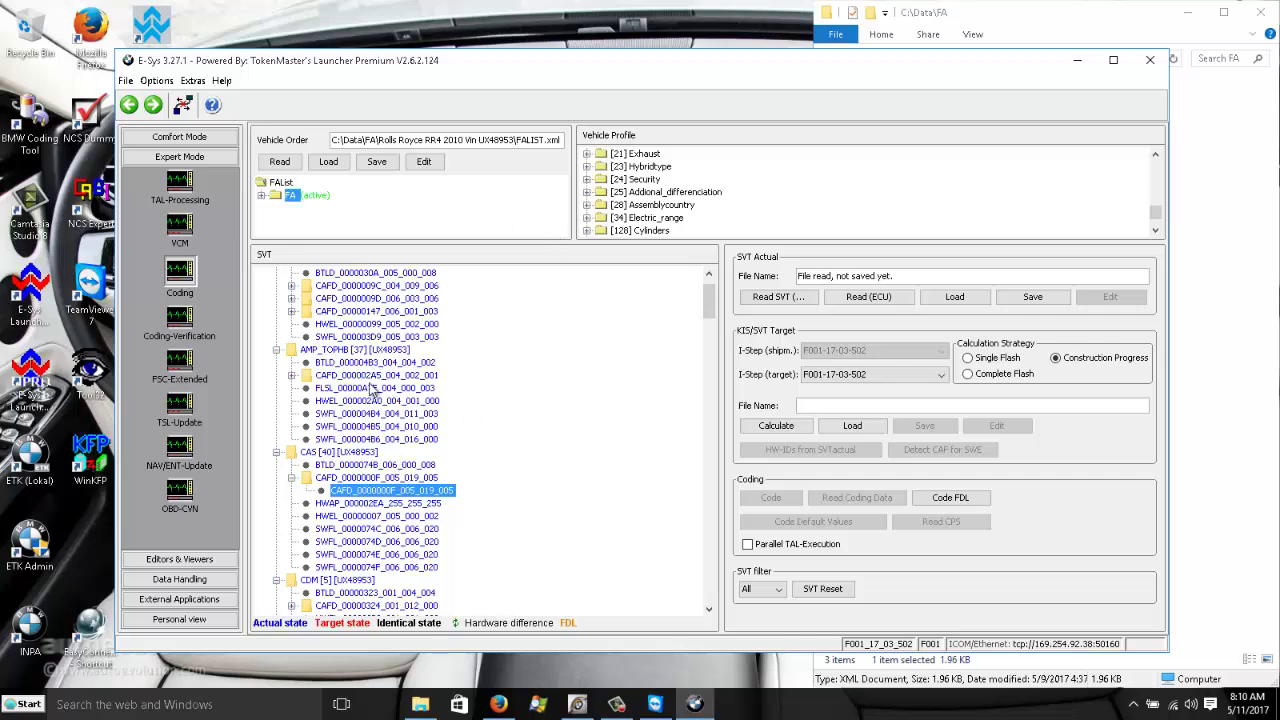
right_click(385, 490)
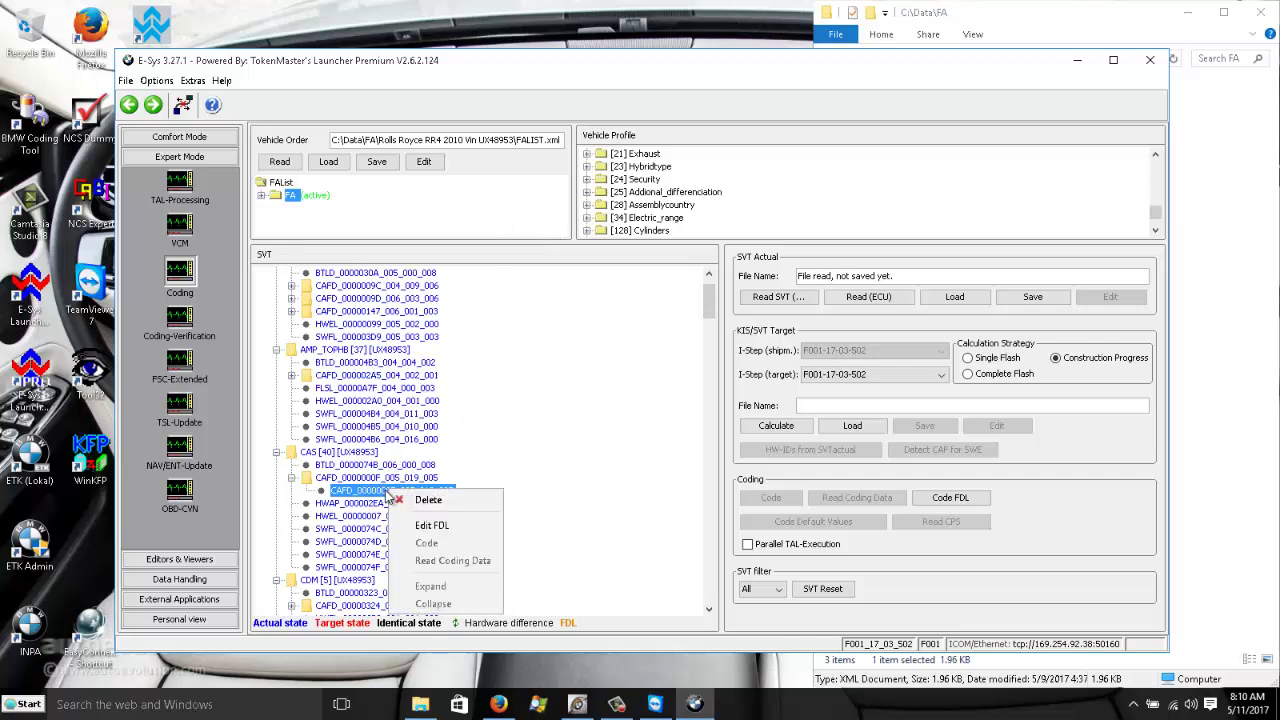
left_click(430, 527)
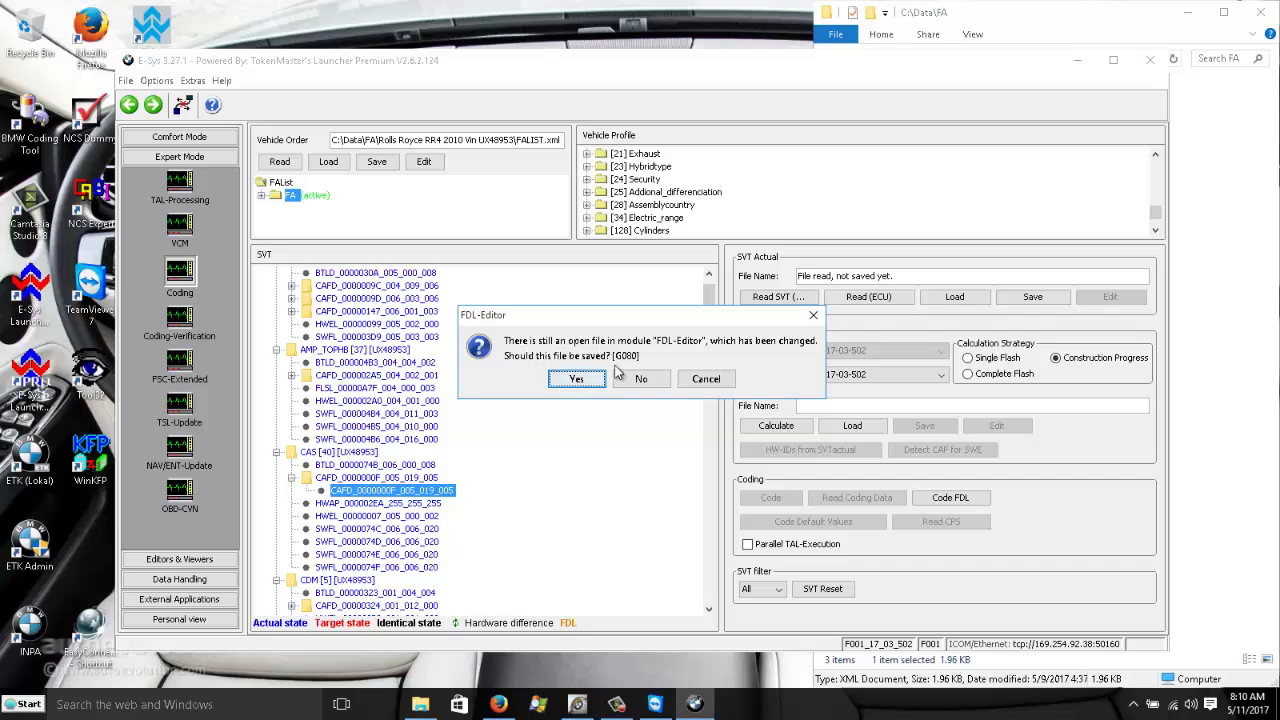
Confirm saving the changed file, let the FDL editor load, then quit E-Sys.
left_click(572, 378)
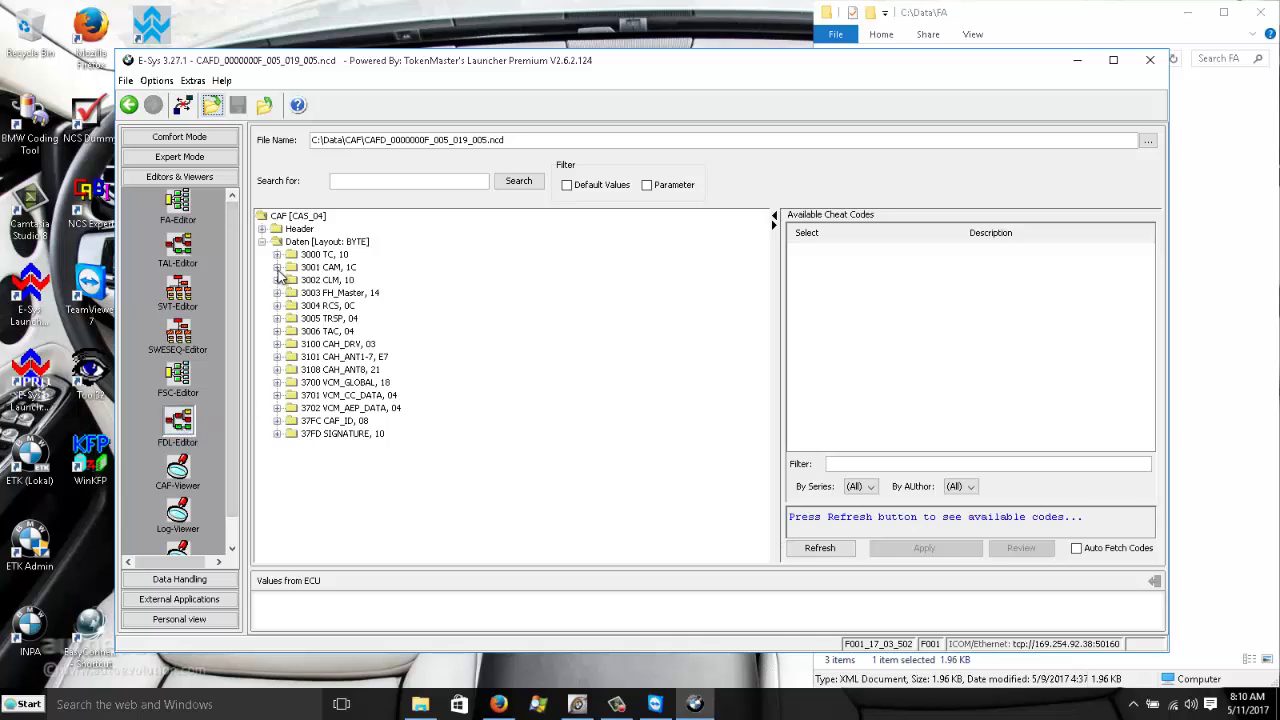
left_click(1148, 61)
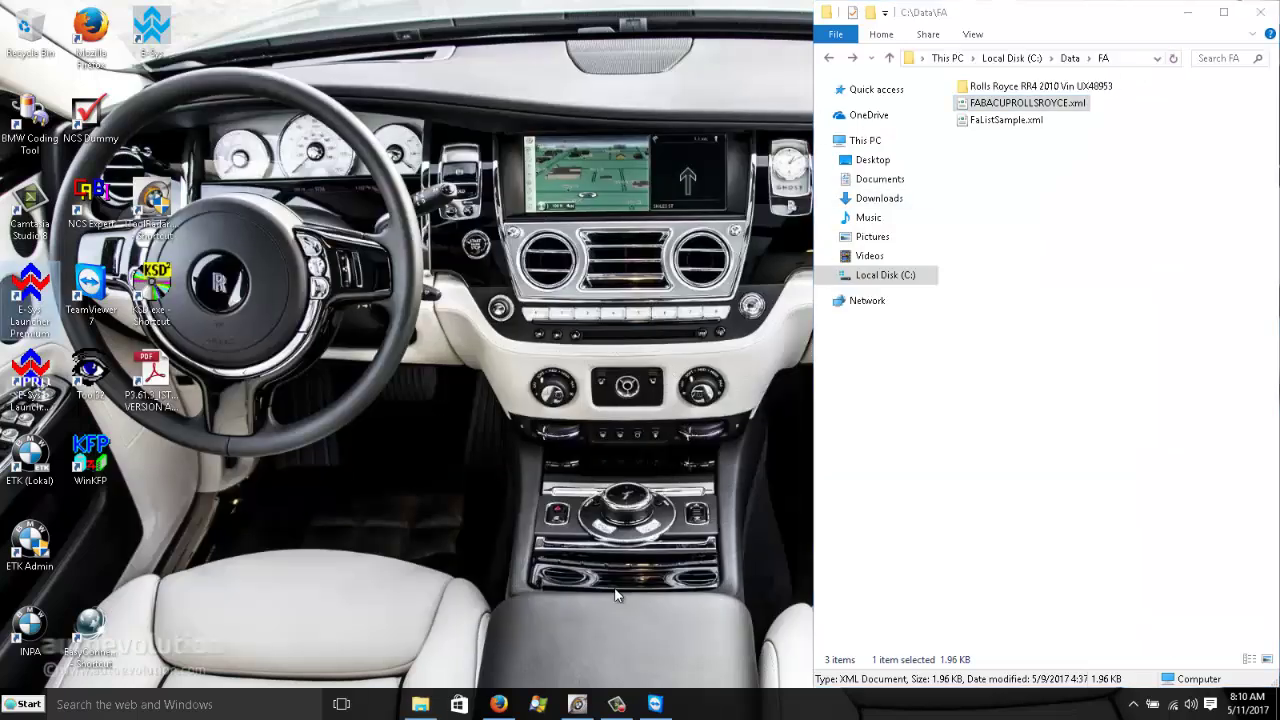